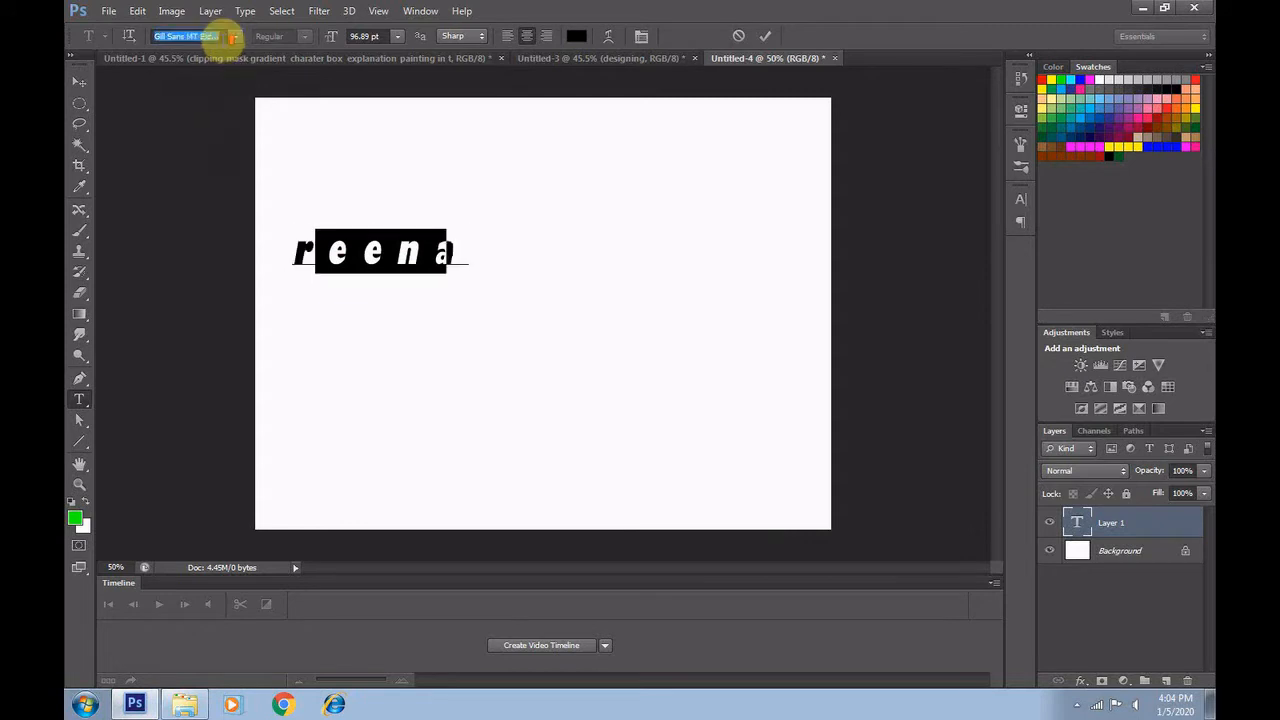
# Try out different font families on the selected name text
pyautogui.press('Up')
pyautogui.press('Up')
pyautogui.press('Up')
pyautogui.press('Up')
pyautogui.press('Up')
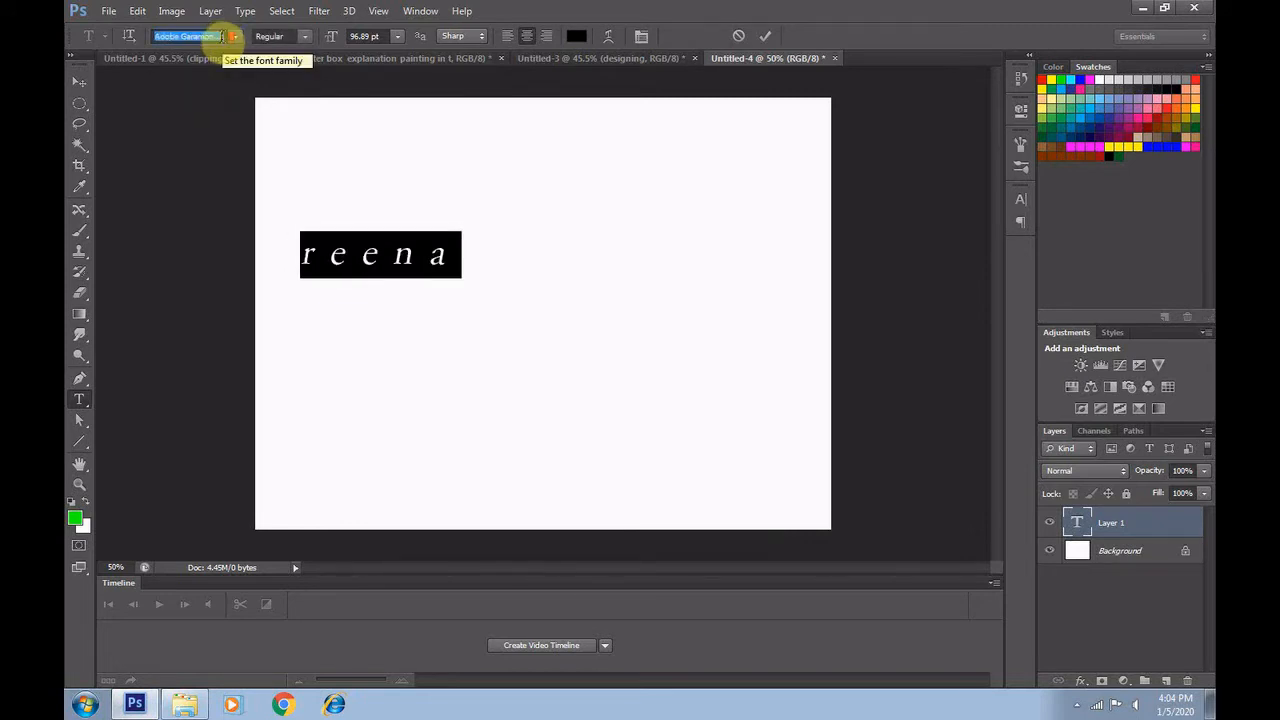
pyautogui.press('Up')
pyautogui.press('Up')
pyautogui.press('Up')
pyautogui.press('Up')
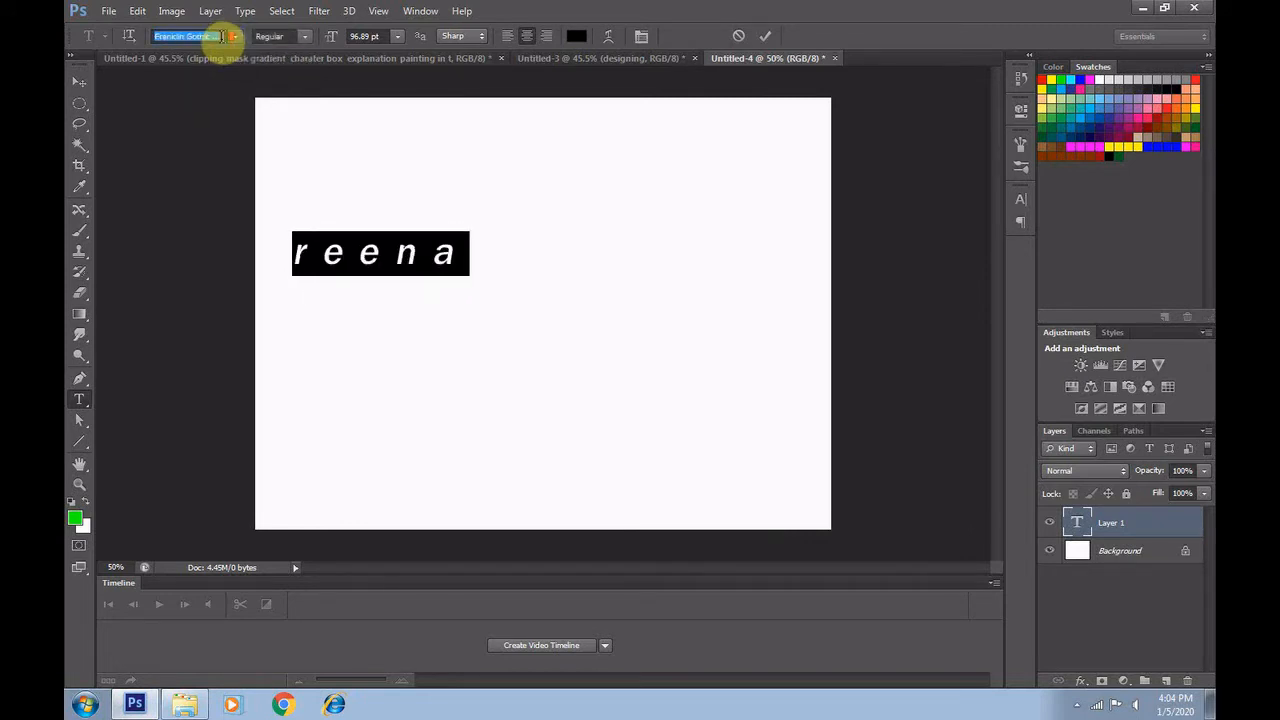
pyautogui.press('Up')
pyautogui.press('Up')
pyautogui.press('Up')
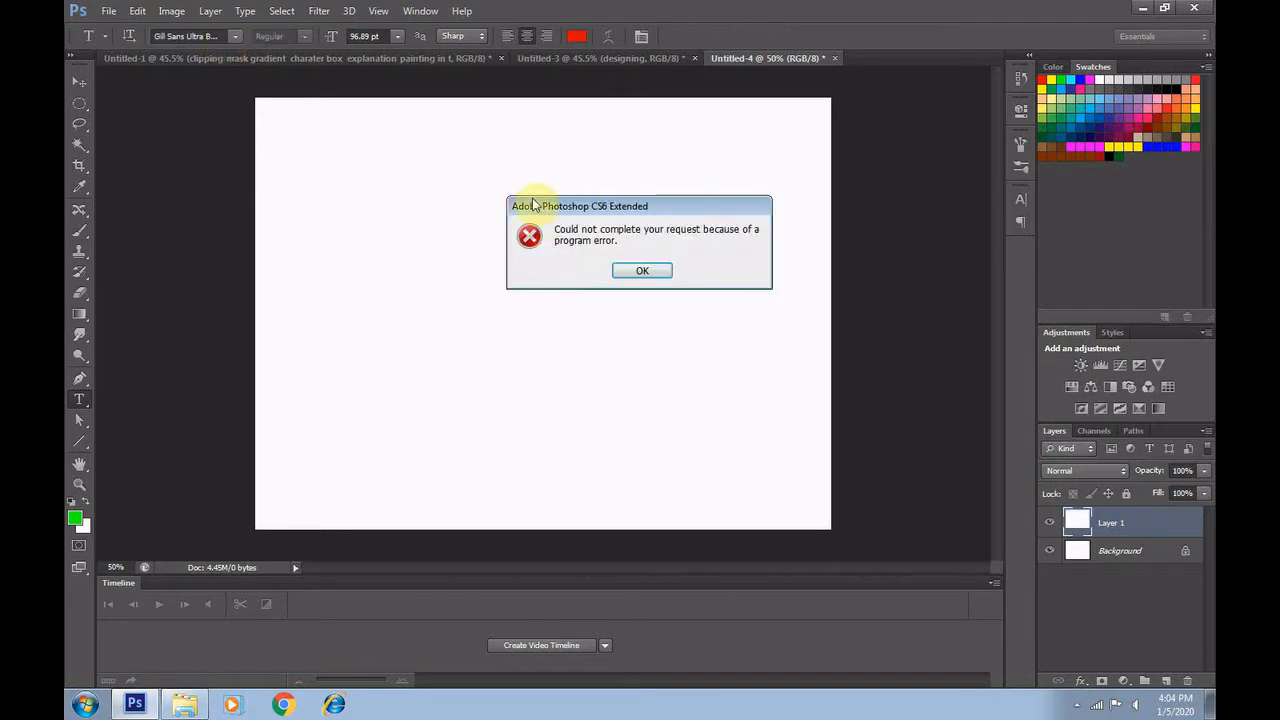
# Dismiss the error and add a red text layer with a lowercase first name in the upper half of the canvas
pyautogui.click(643, 272)
pyautogui.click(443, 262)
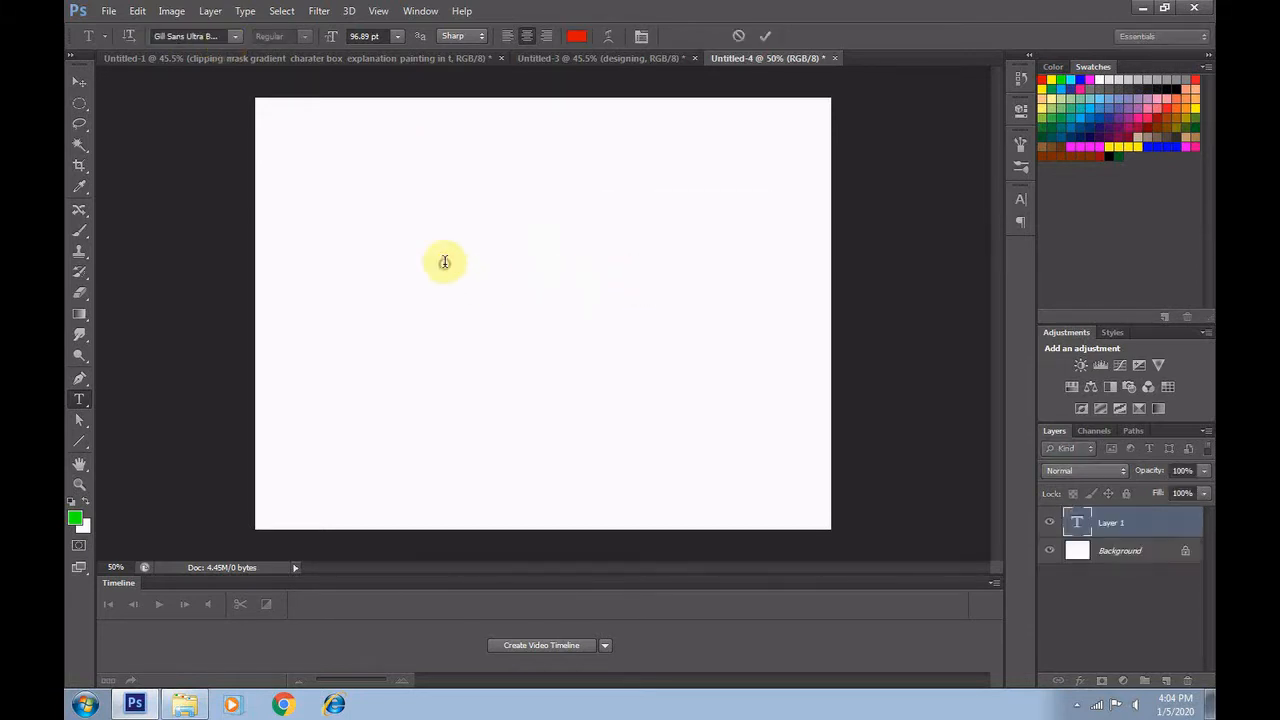
pyautogui.write('ree')
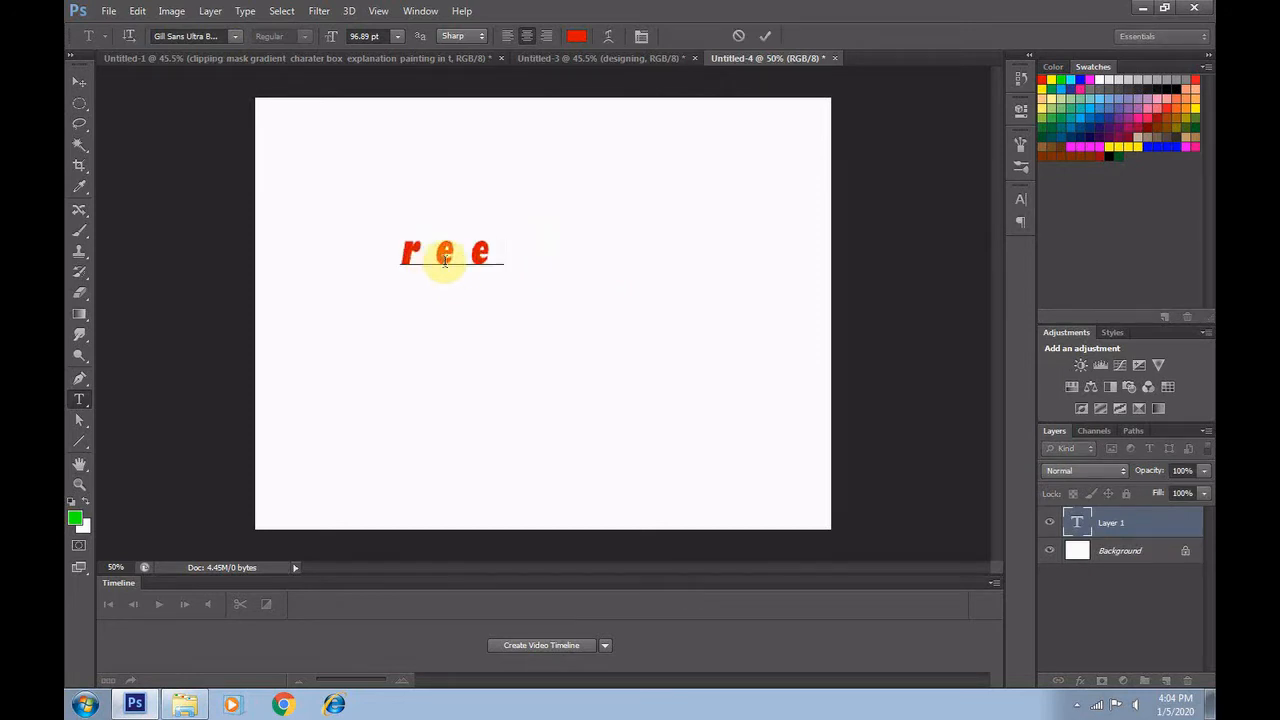
pyautogui.write('na')
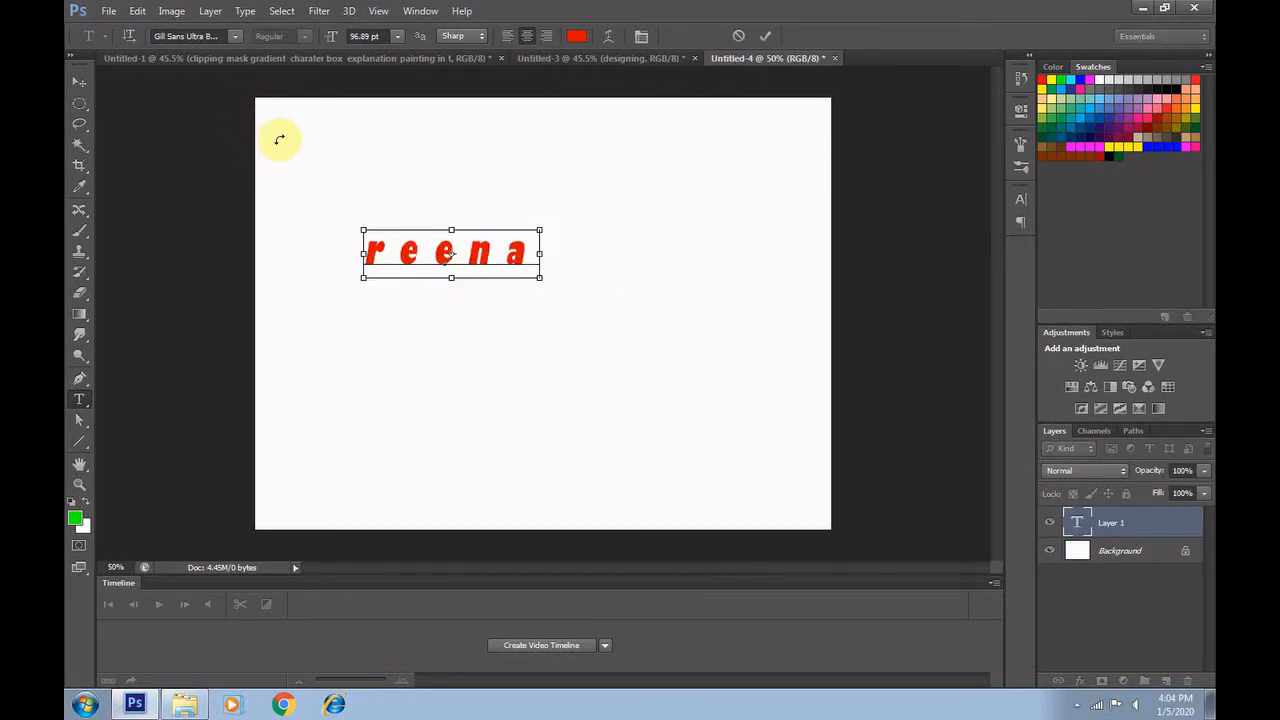
# Change the font of the whole name to a wider bold typeface and commit the text
pyautogui.hotkey('ctrl', 'a')
pyautogui.click(210, 36)
pyautogui.press('Up')
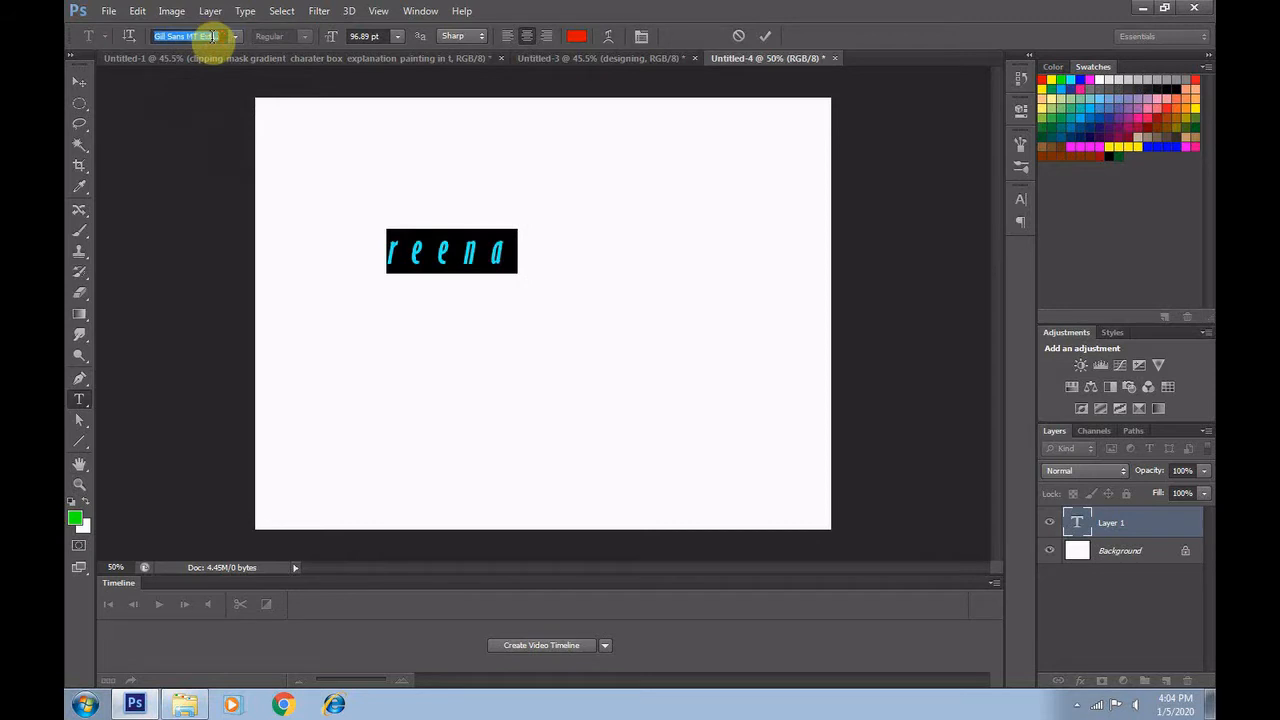
pyautogui.press('Down')
pyautogui.click(79, 81)
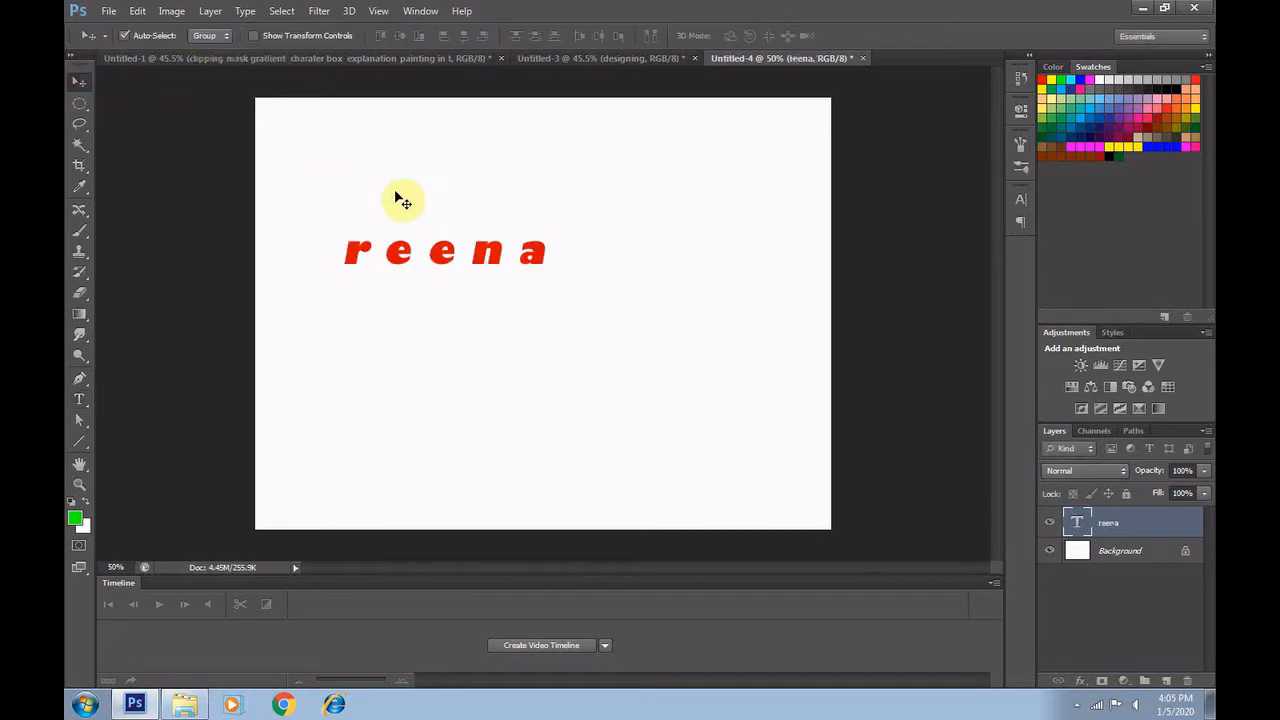
# Enlarge the red name with Free Transform so it spans most of the canvas width, and reposition it
pyautogui.hotkey('ctrl', 't')
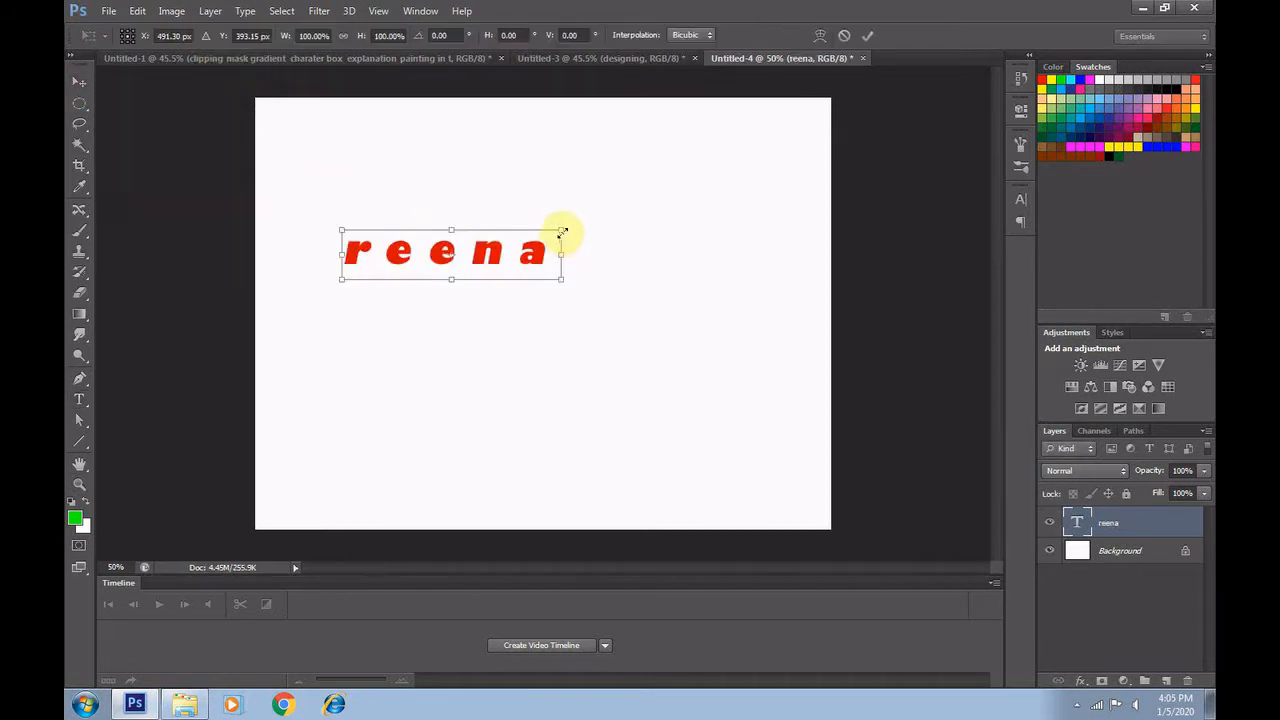
pyautogui.moveTo(560, 228); pyautogui.dragTo(657, 194)
pyautogui.moveTo(557, 249); pyautogui.dragTo(652, 277)
pyautogui.moveTo(761, 234); pyautogui.dragTo(774, 222)
pyautogui.press('Return')
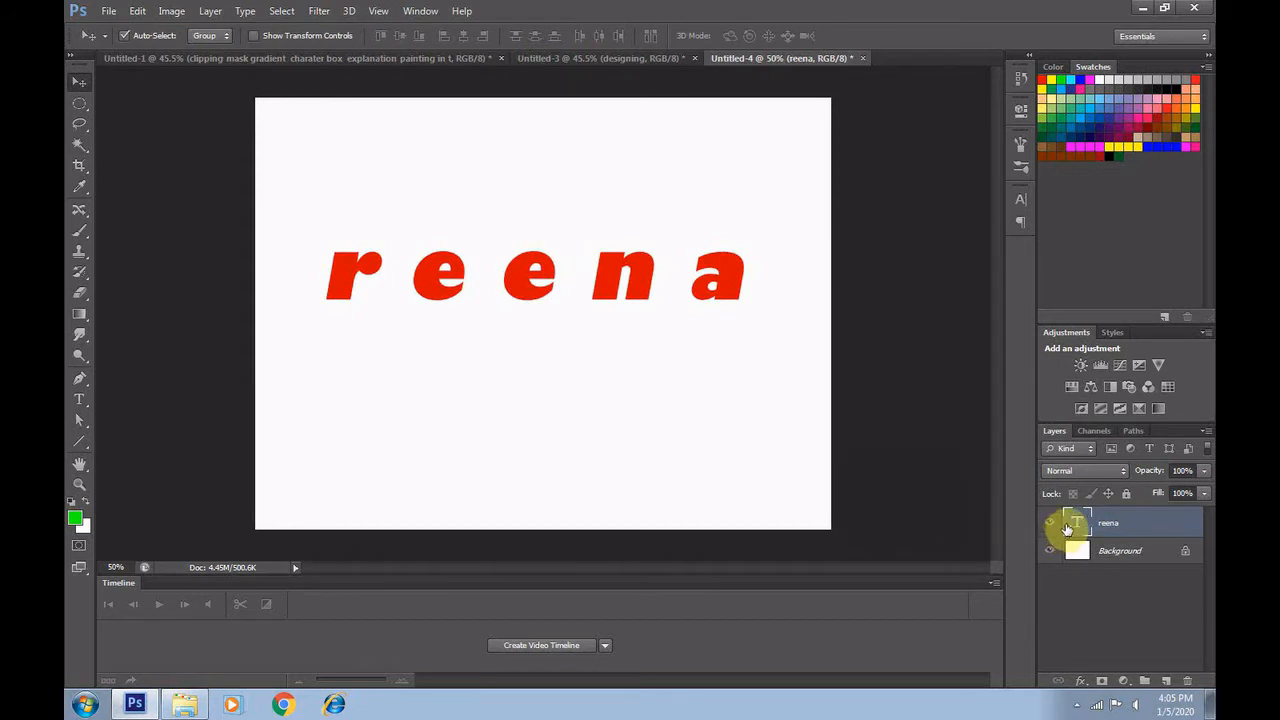
# Rasterize the name's text layer and load its letter shapes as a selection
pyautogui.rightClick(1132, 524)
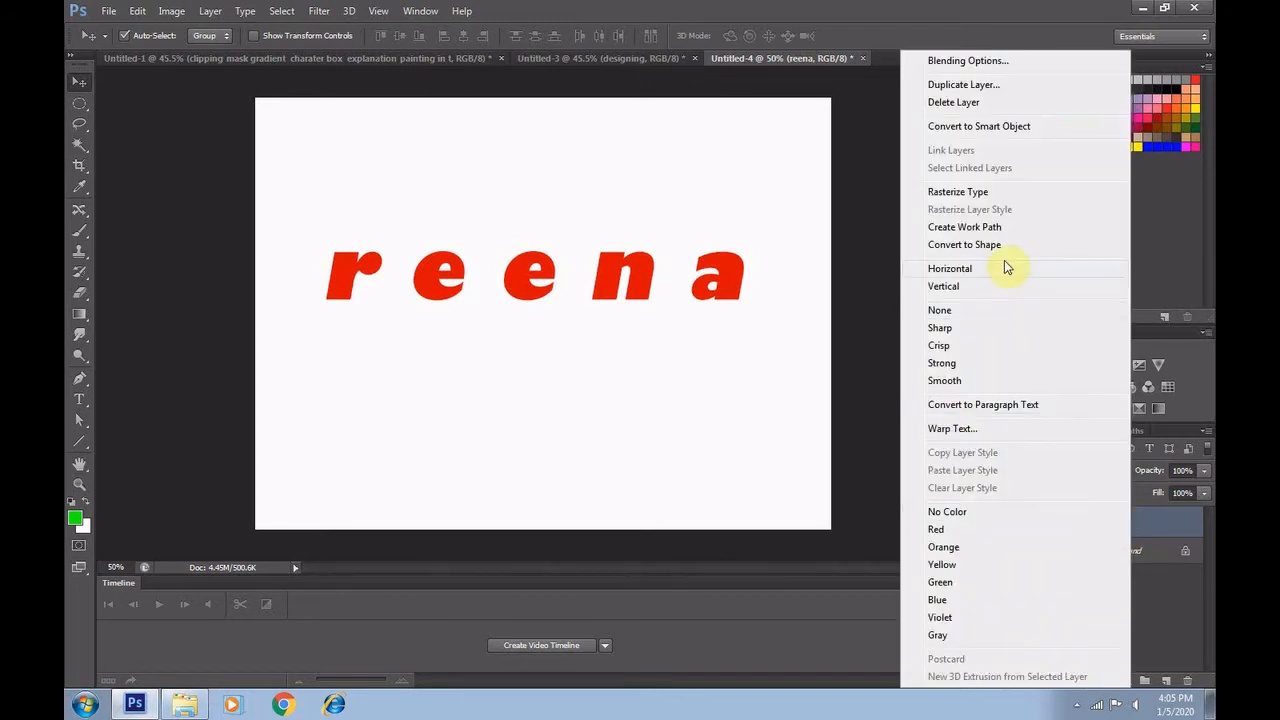
pyautogui.click(978, 201)
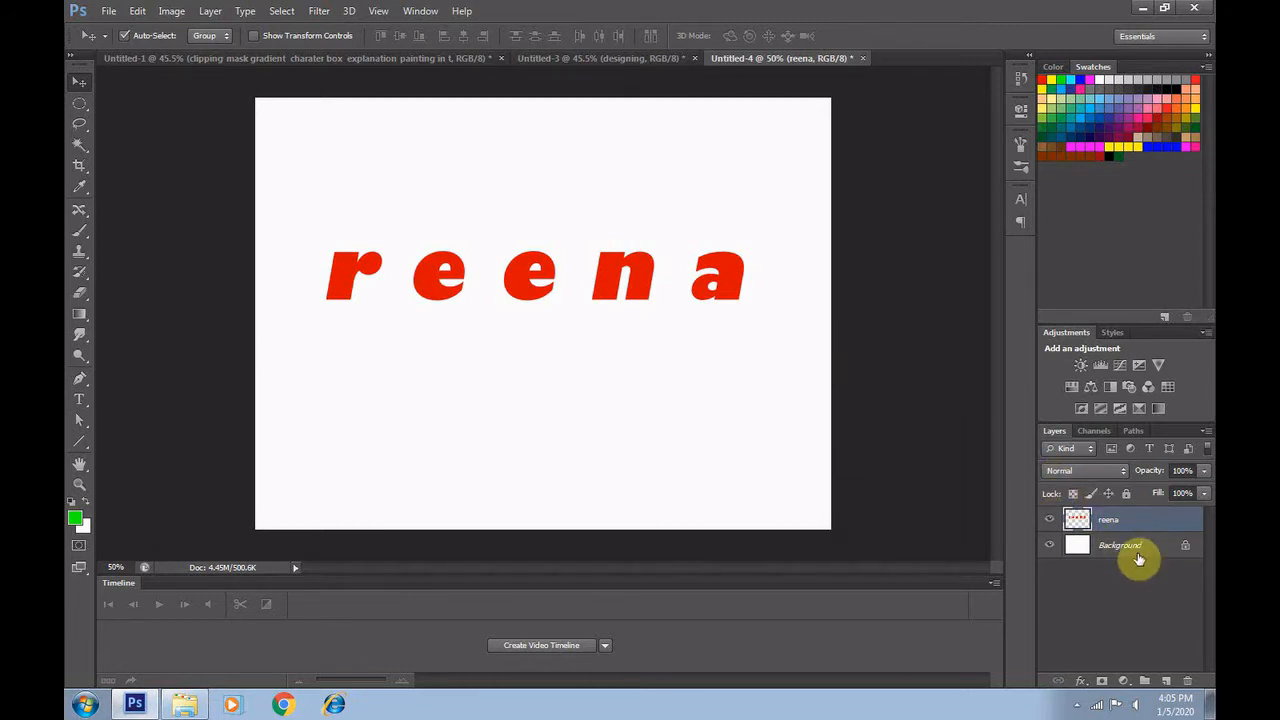
pyautogui.moveTo(1138, 560); pyautogui.dragTo(1078, 525)
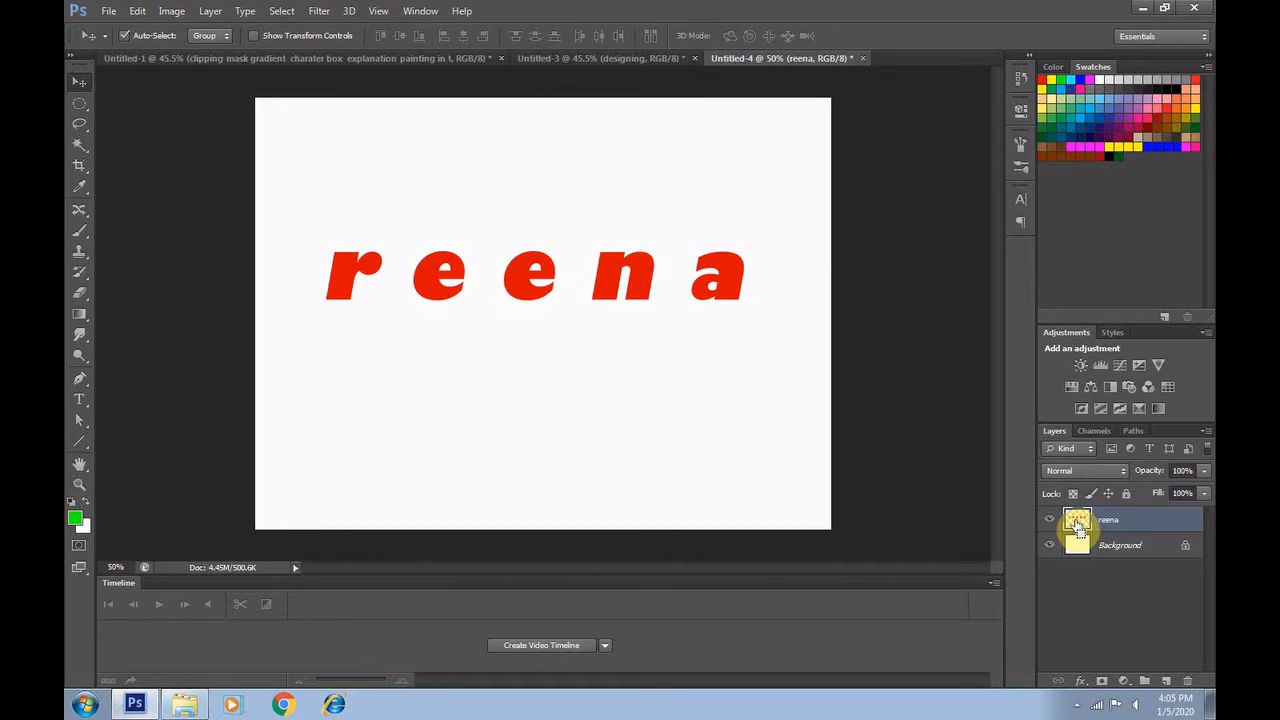
pyautogui.keyDown('ctrl'); pyautogui.click(1077, 522); pyautogui.keyUp('ctrl')
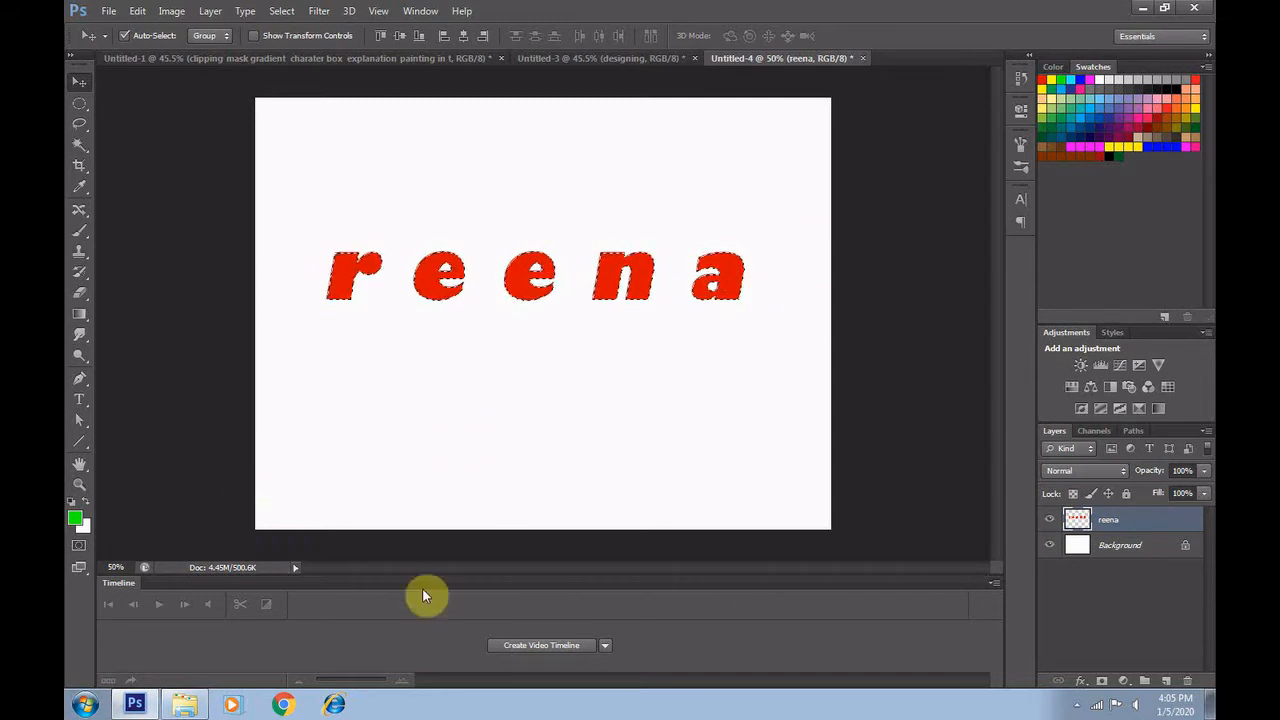
# Activate the Brush tool with a soft round tip and set its size to 150 px
pyautogui.click(80, 235)
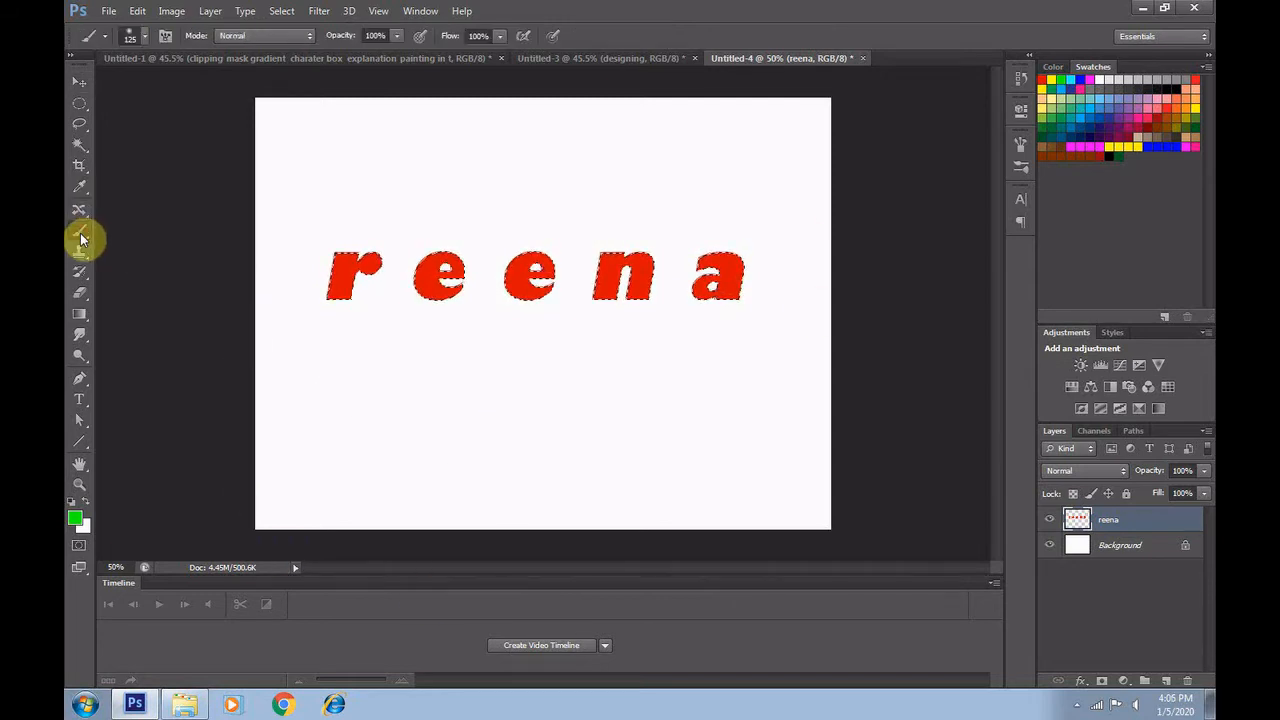
pyautogui.click(124, 37)
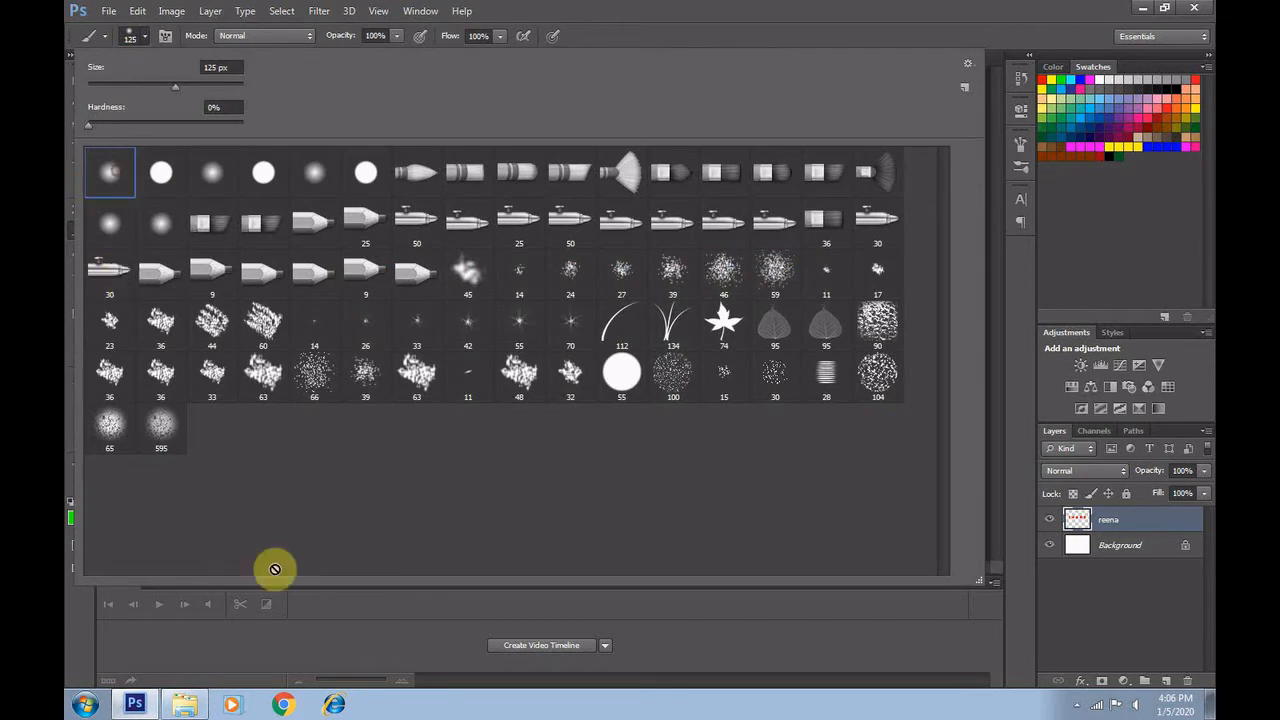
pyautogui.click(303, 629)
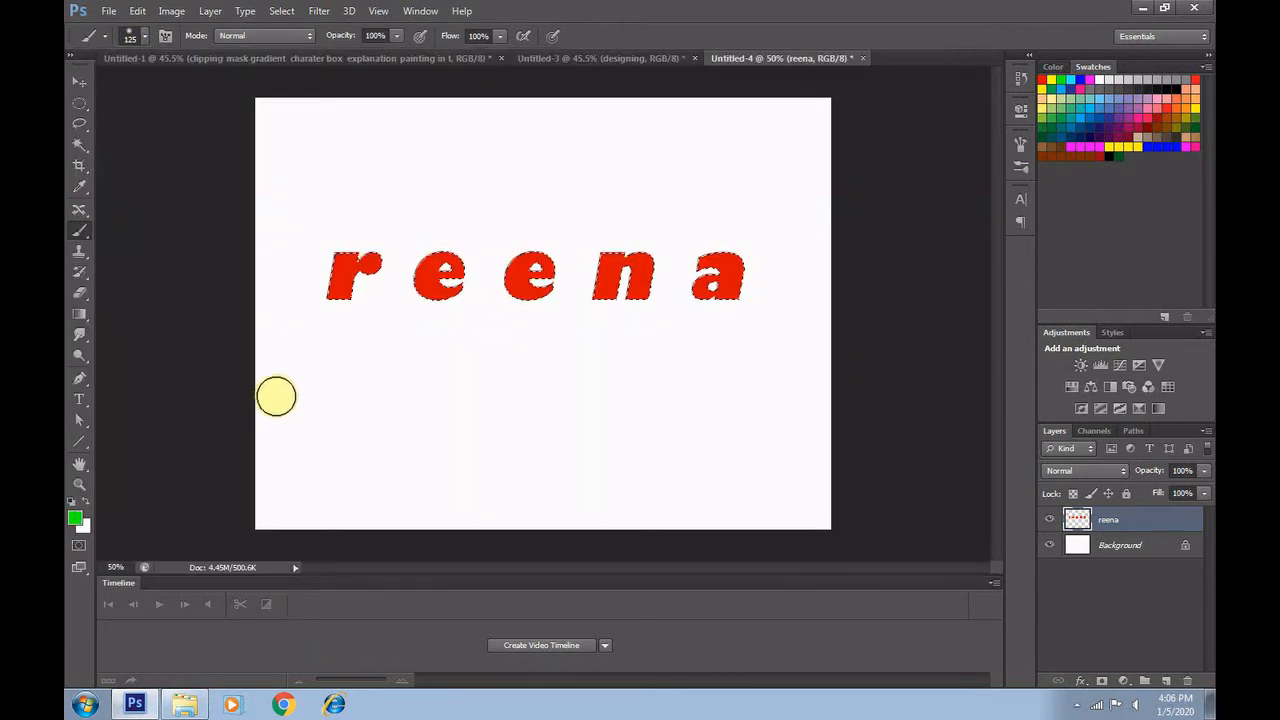
pyautogui.press('[')
pyautogui.press('[')
pyautogui.press(']')
pyautogui.press(']')
pyautogui.press(']')
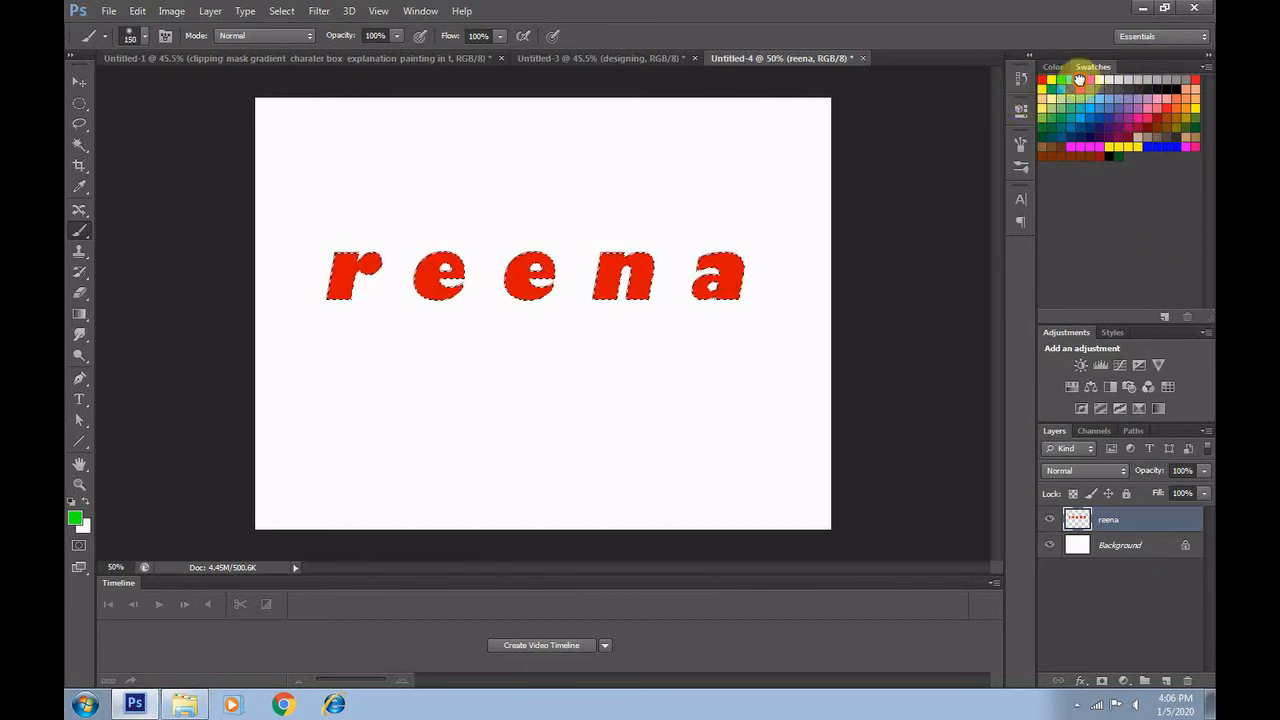
# Paint the second letter inside the selection with blue, yellow-orange and pink patches, dismissing the errors raised by colour picking
pyautogui.click(1082, 86)
pyautogui.click(660, 270)
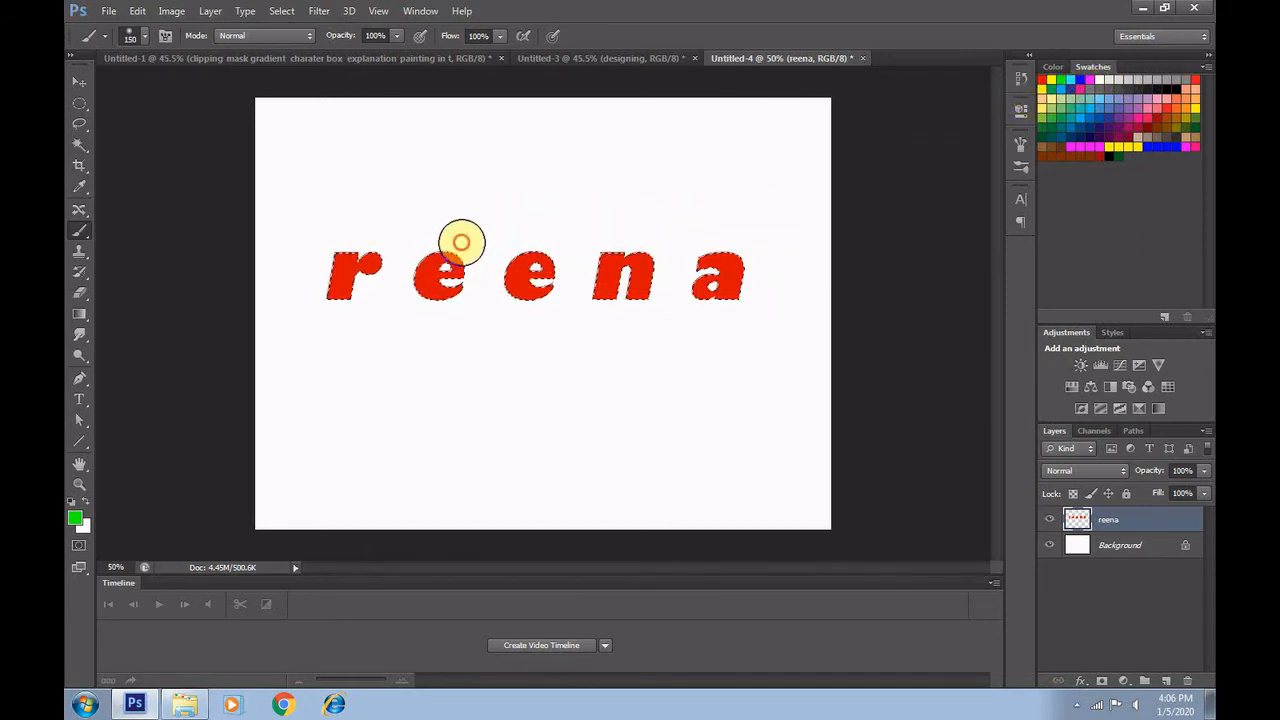
pyautogui.click(1060, 79)
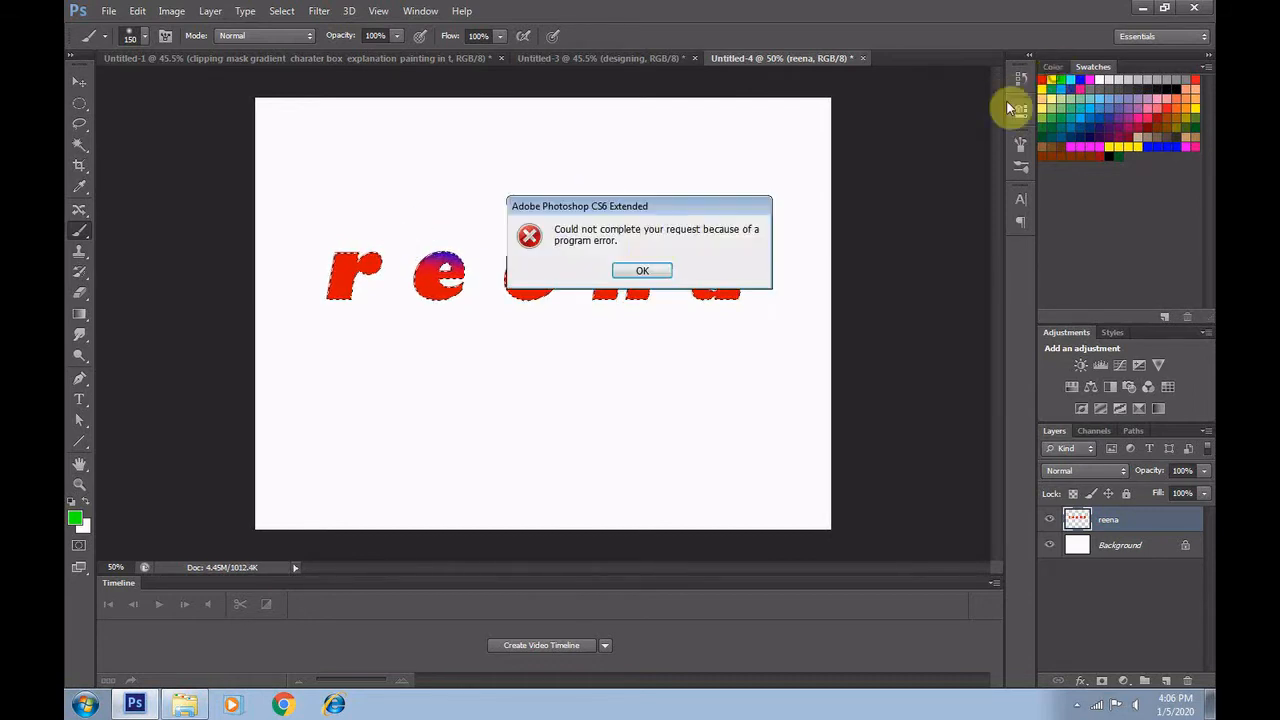
pyautogui.click(665, 270)
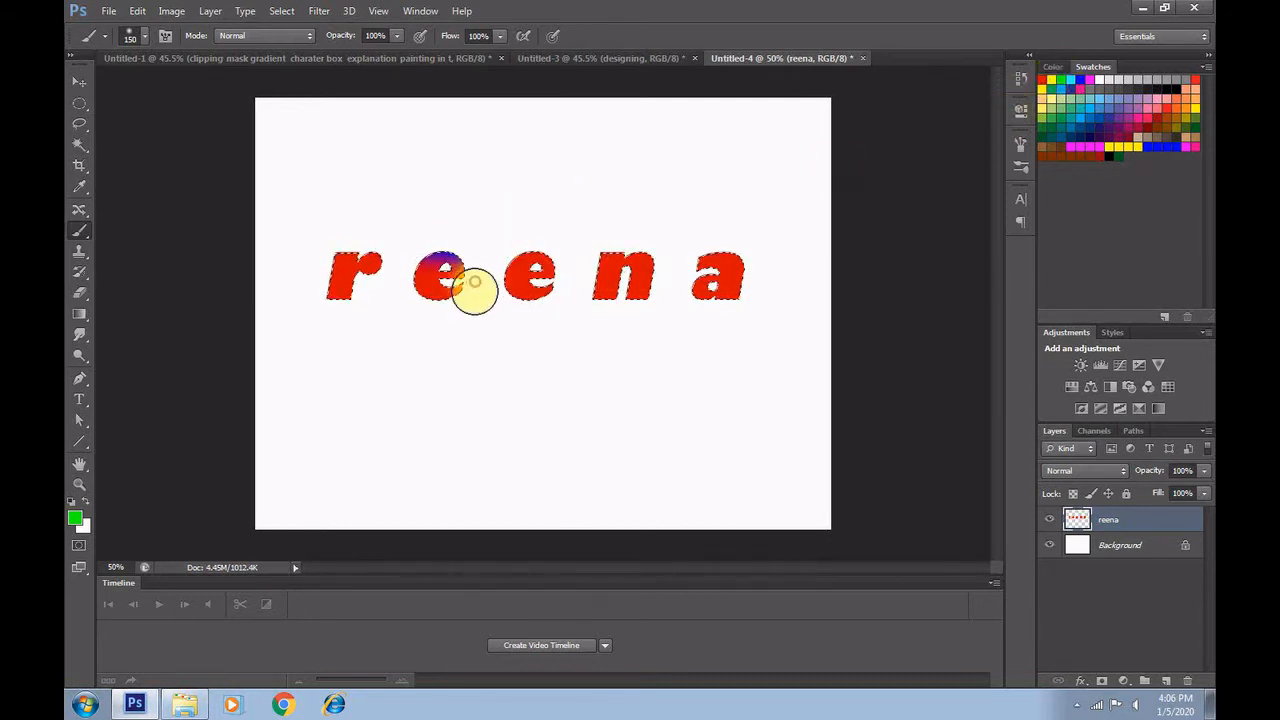
pyautogui.click(1152, 110)
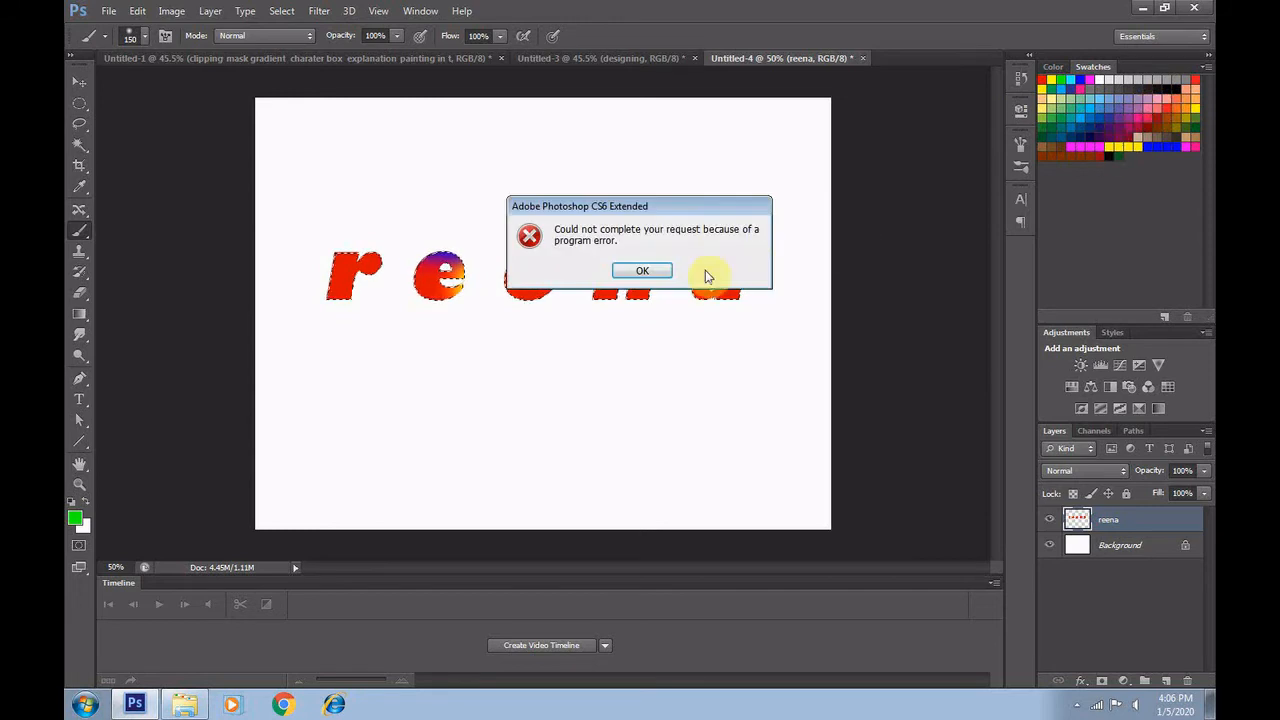
pyautogui.click(669, 276)
pyautogui.moveTo(460, 315); pyautogui.dragTo(397, 314)
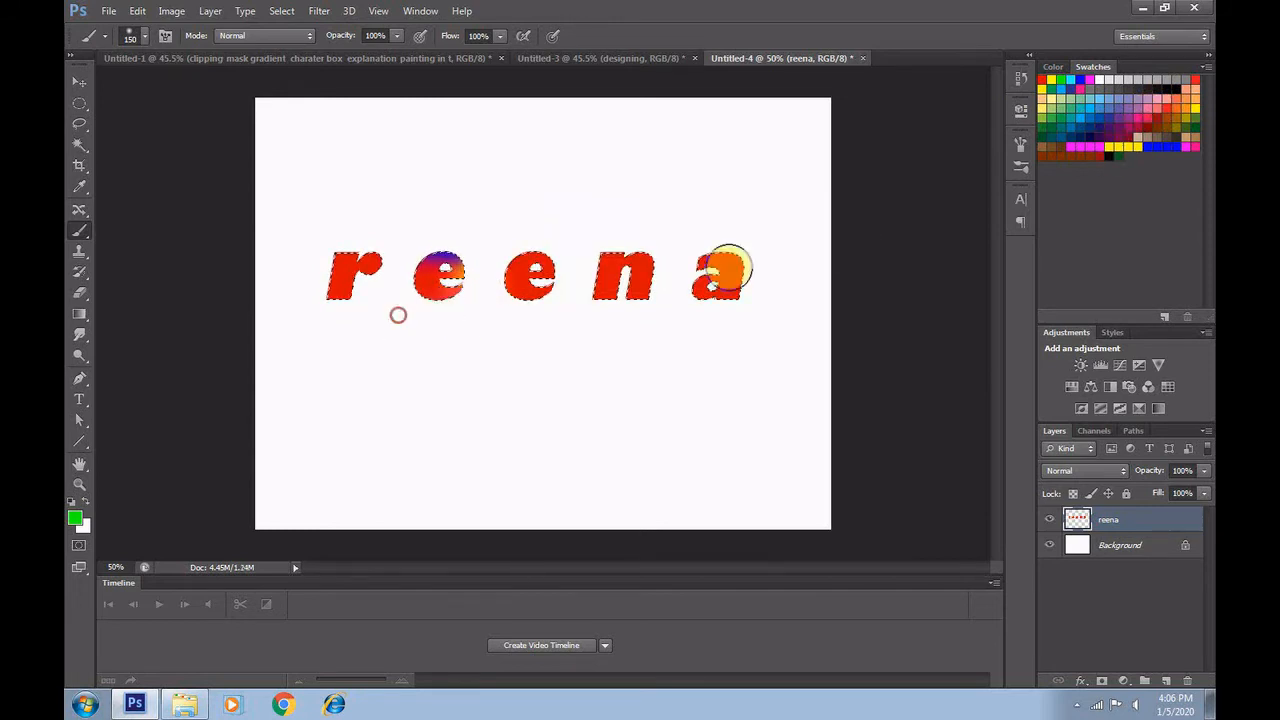
pyautogui.click(1072, 80)
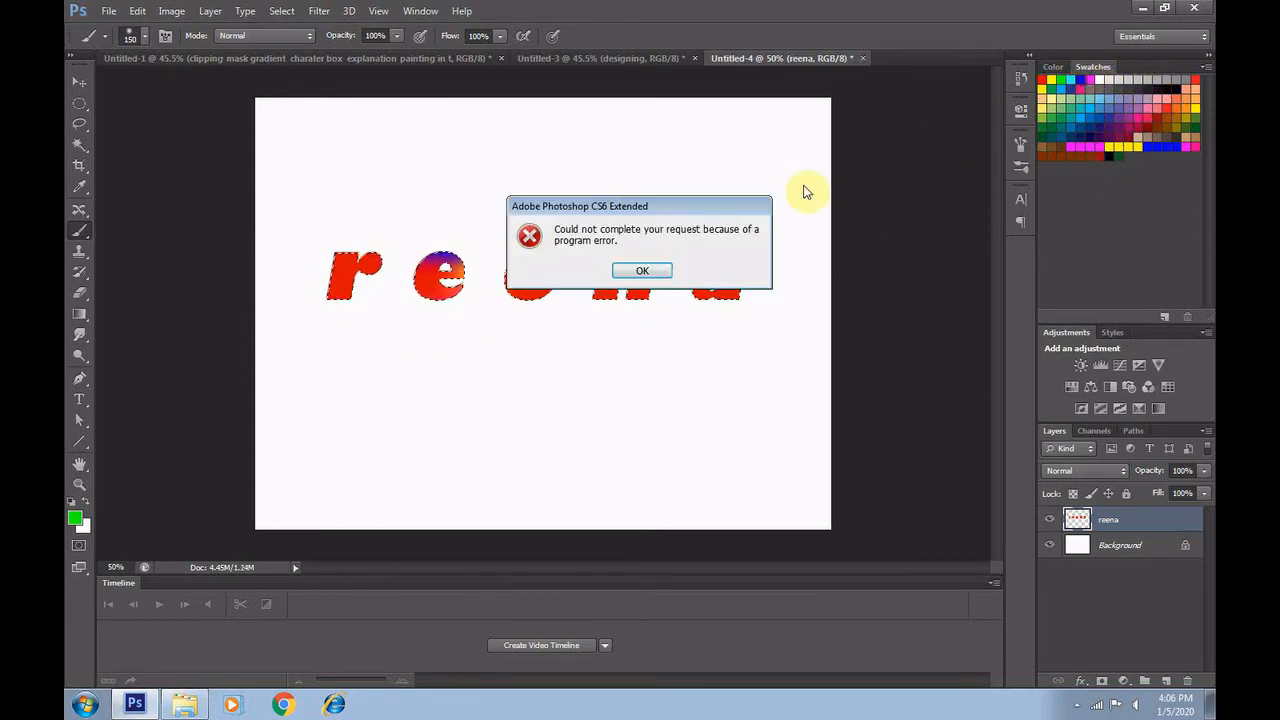
pyautogui.click(643, 271)
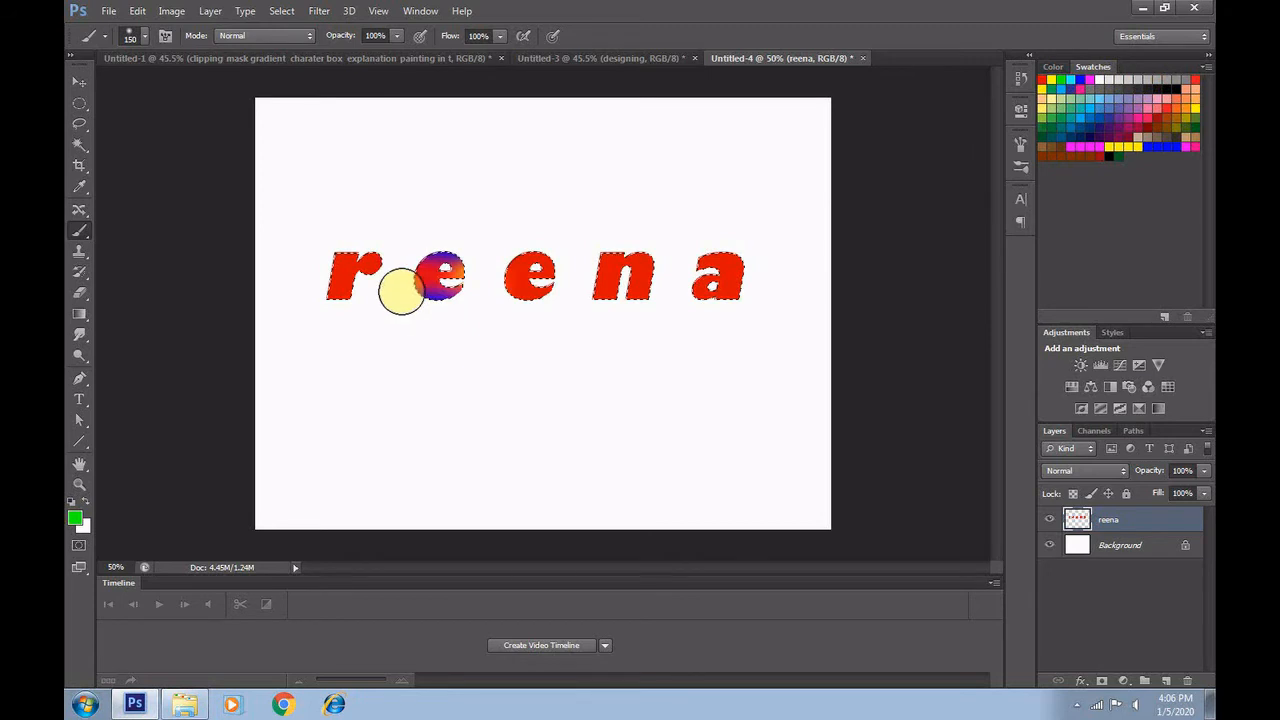
# Brush green over the first two letters, and blue over the first letter's base and parts of the last three letters
pyautogui.click(1061, 79)
pyautogui.click(640, 271)
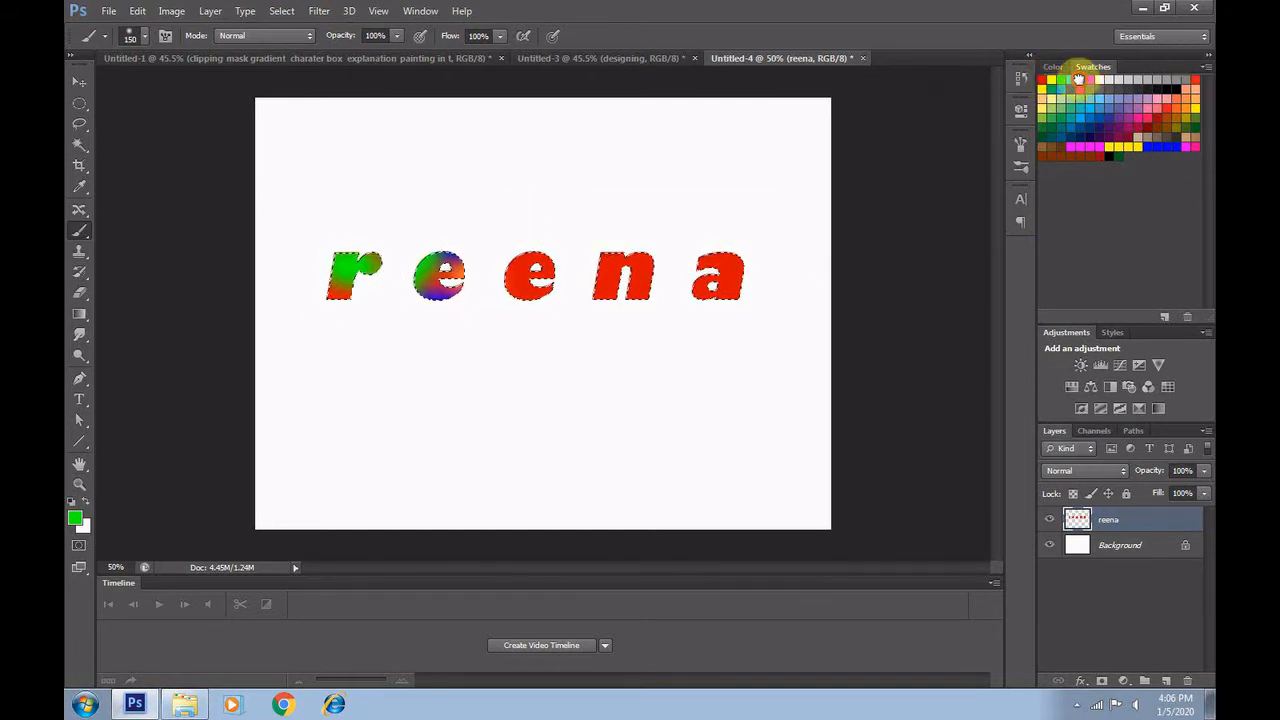
pyautogui.click(639, 274)
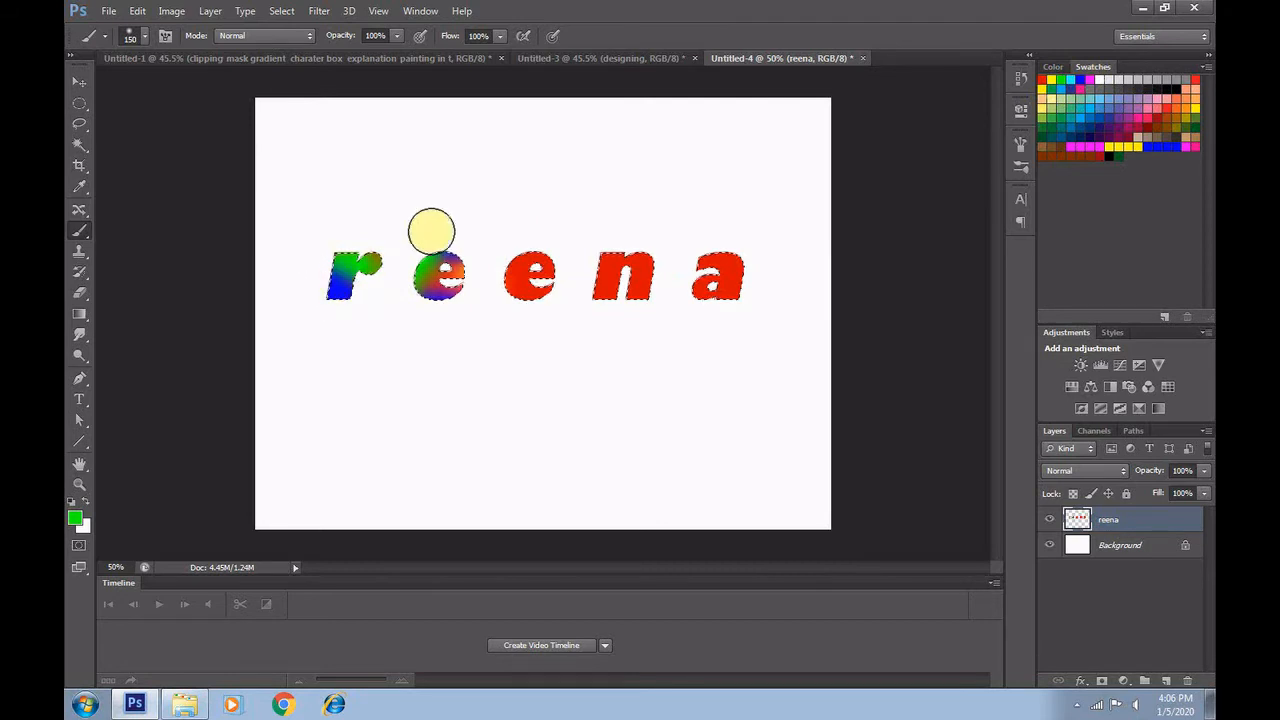
pyautogui.moveTo(595, 250); pyautogui.dragTo(639, 260)
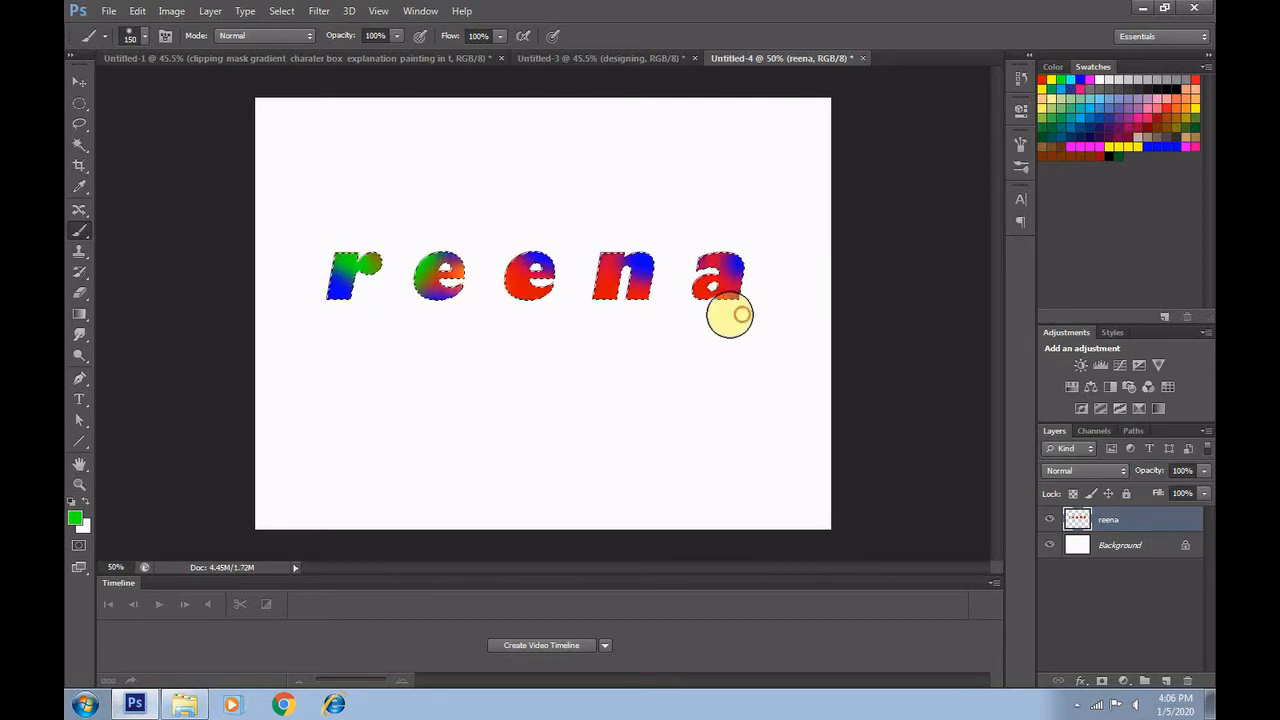
pyautogui.moveTo(730, 315); pyautogui.dragTo(745, 312)
# Blend pink, purple, maroon and dark green strokes into the last three letters, dismissing the errors between colours
pyautogui.click(1080, 86)
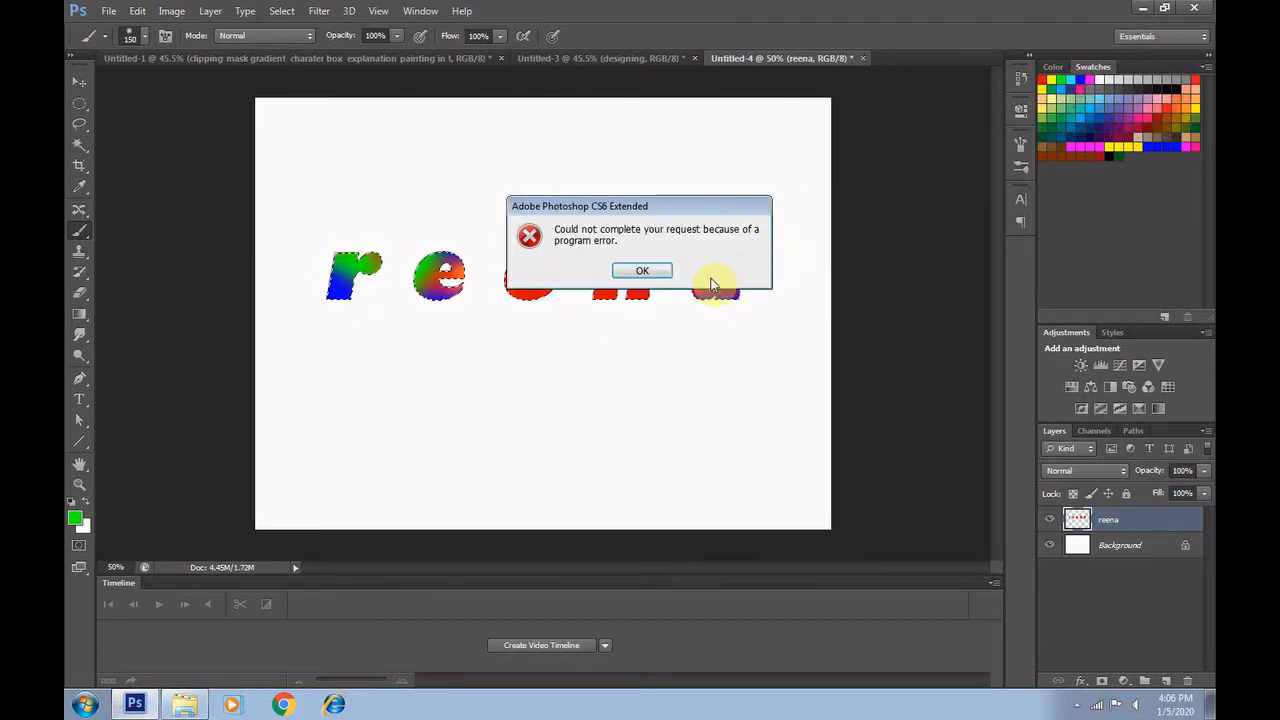
pyautogui.click(643, 269)
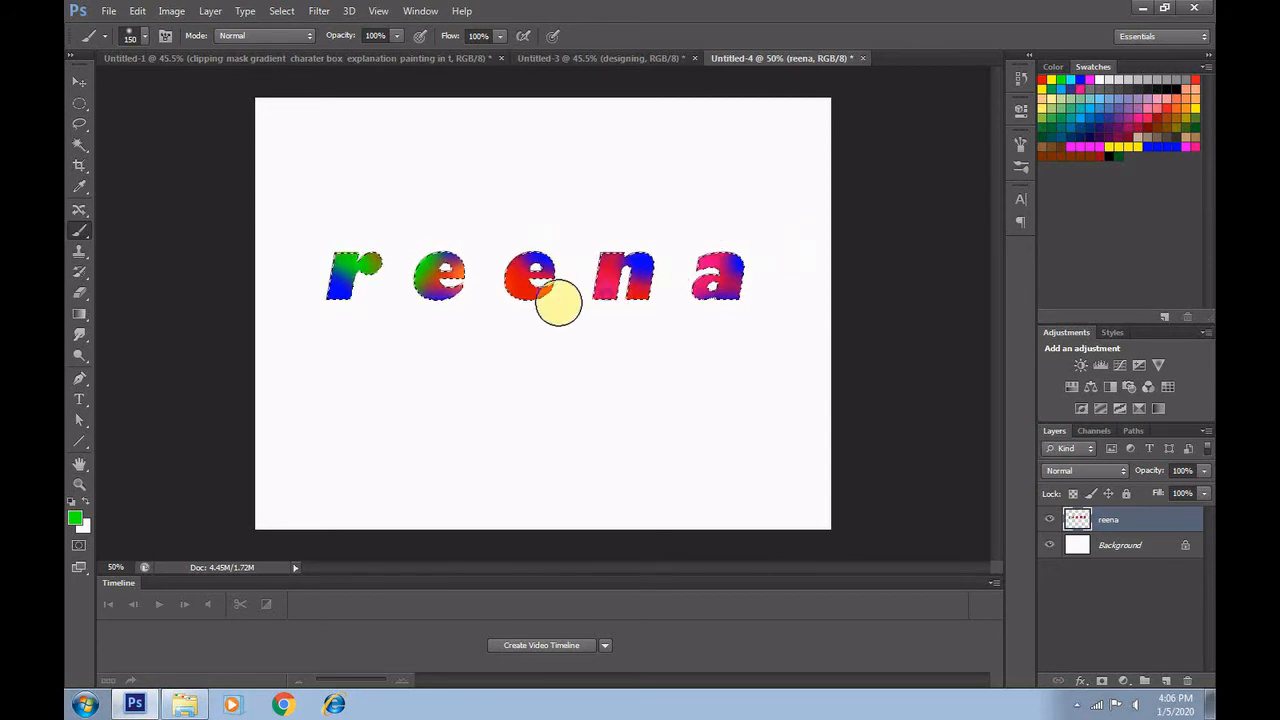
pyautogui.click(1151, 137)
pyautogui.click(648, 270)
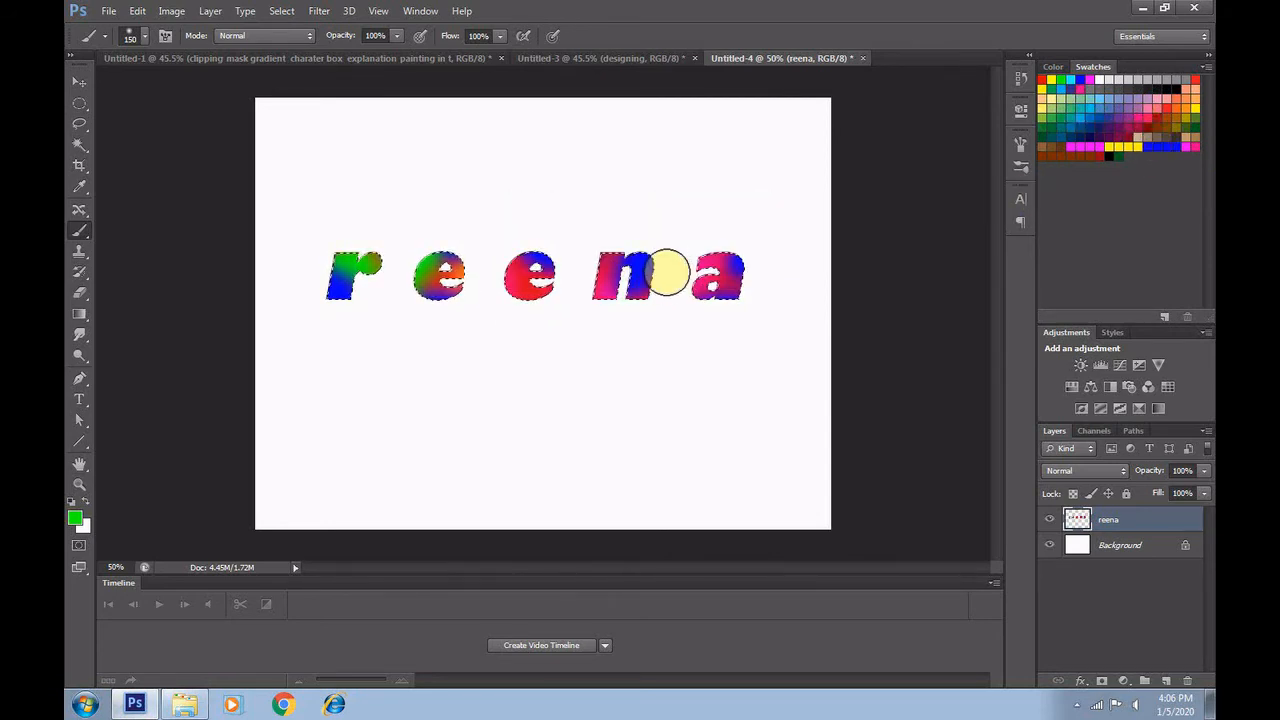
pyautogui.click(1141, 135)
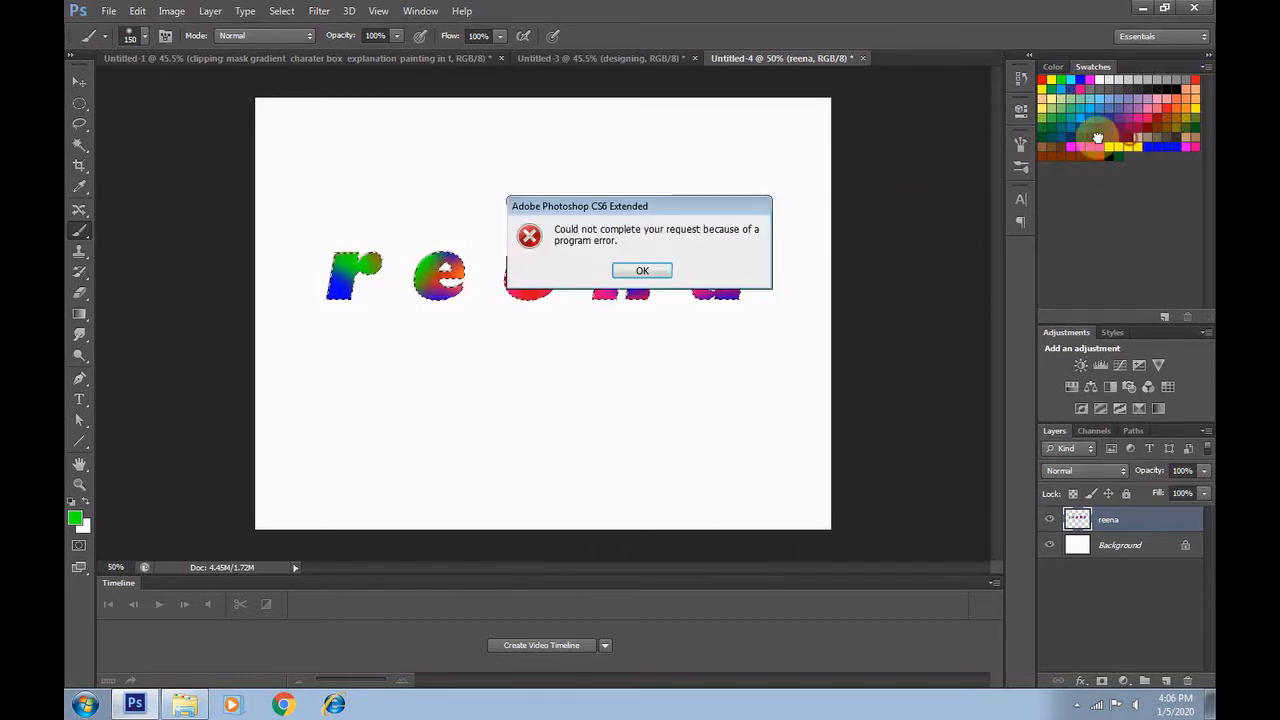
pyautogui.click(664, 271)
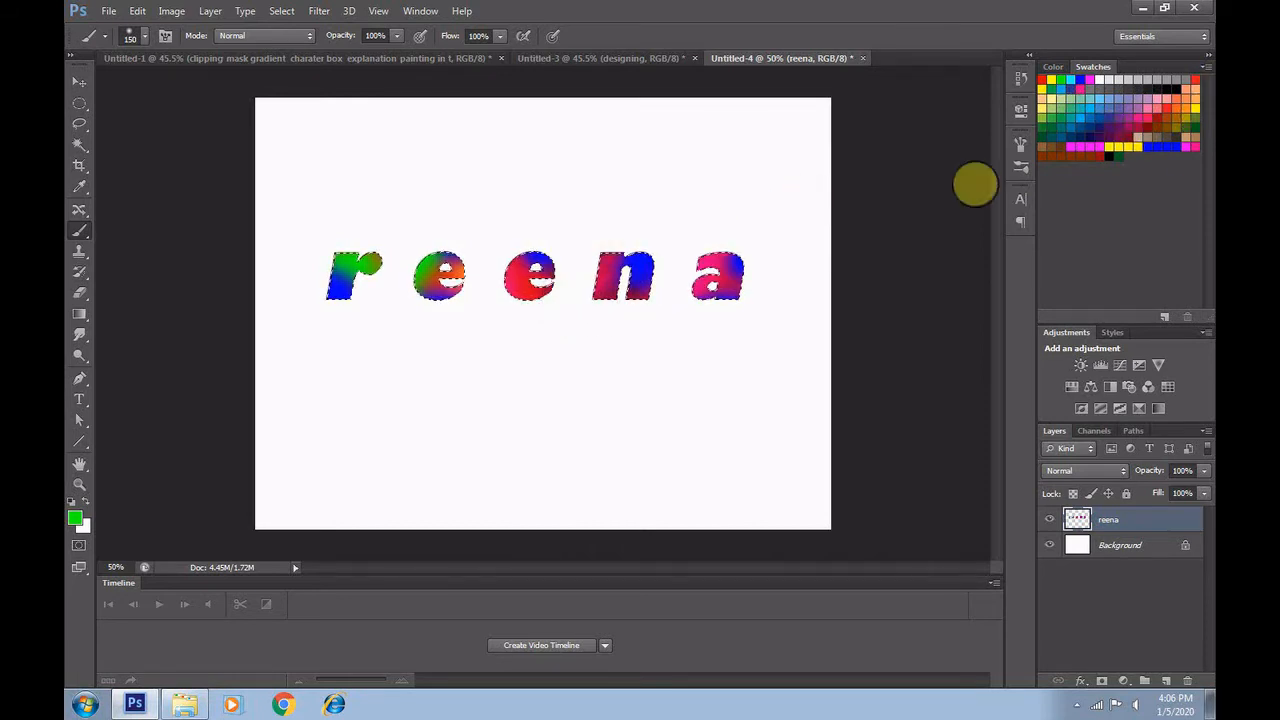
pyautogui.click(1196, 120)
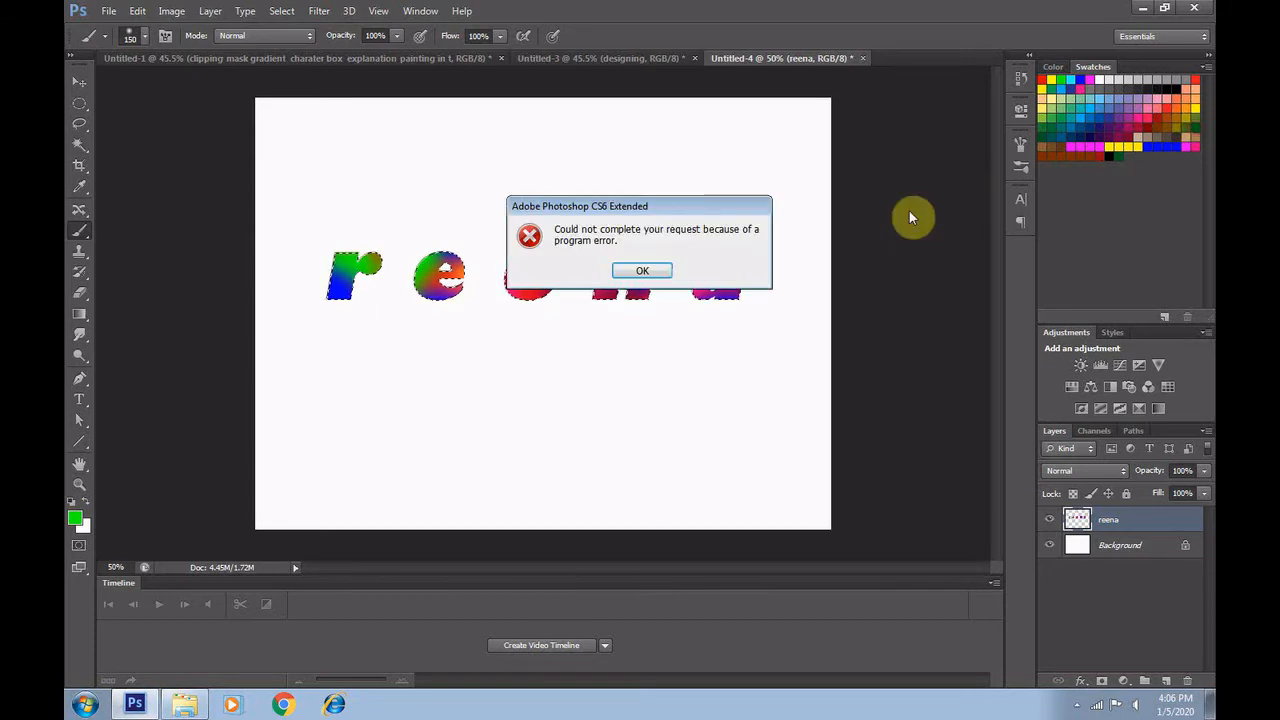
pyautogui.click(636, 272)
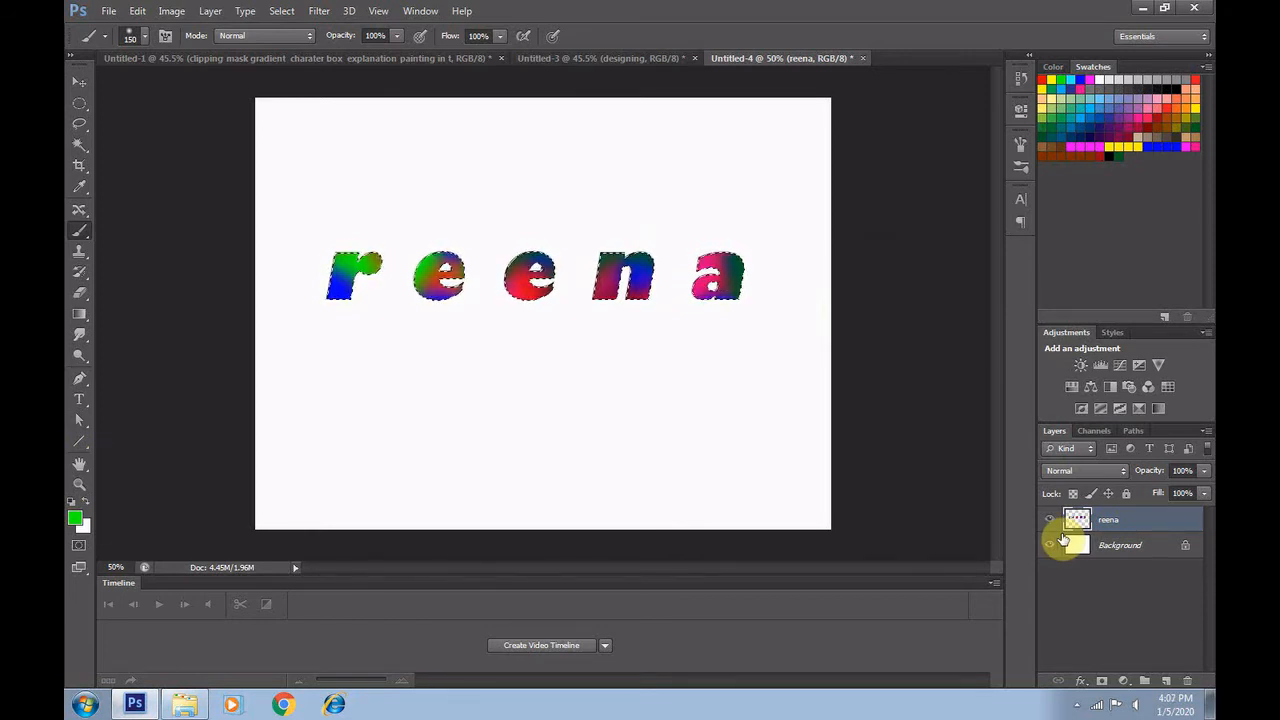
# Deselect the painted name text and delete its layer so only the Background remains
pyautogui.hotkey('ctrl', 'd')
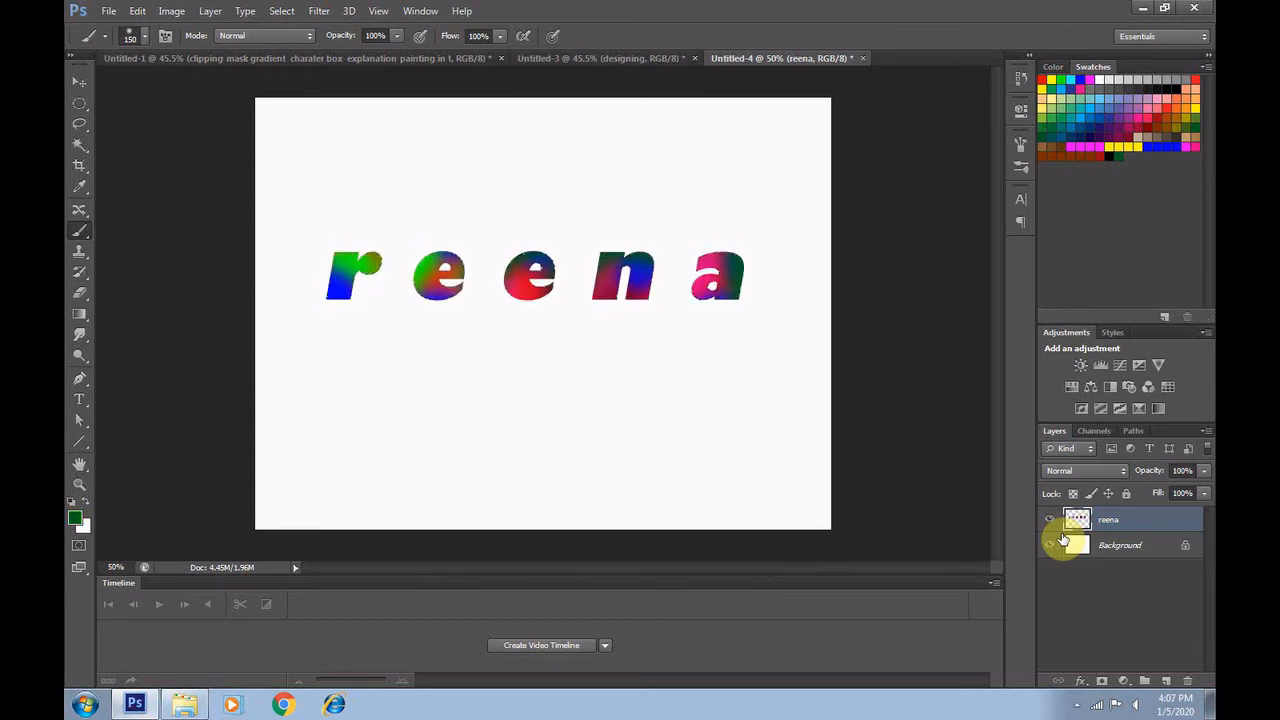
pyautogui.click(80, 80)
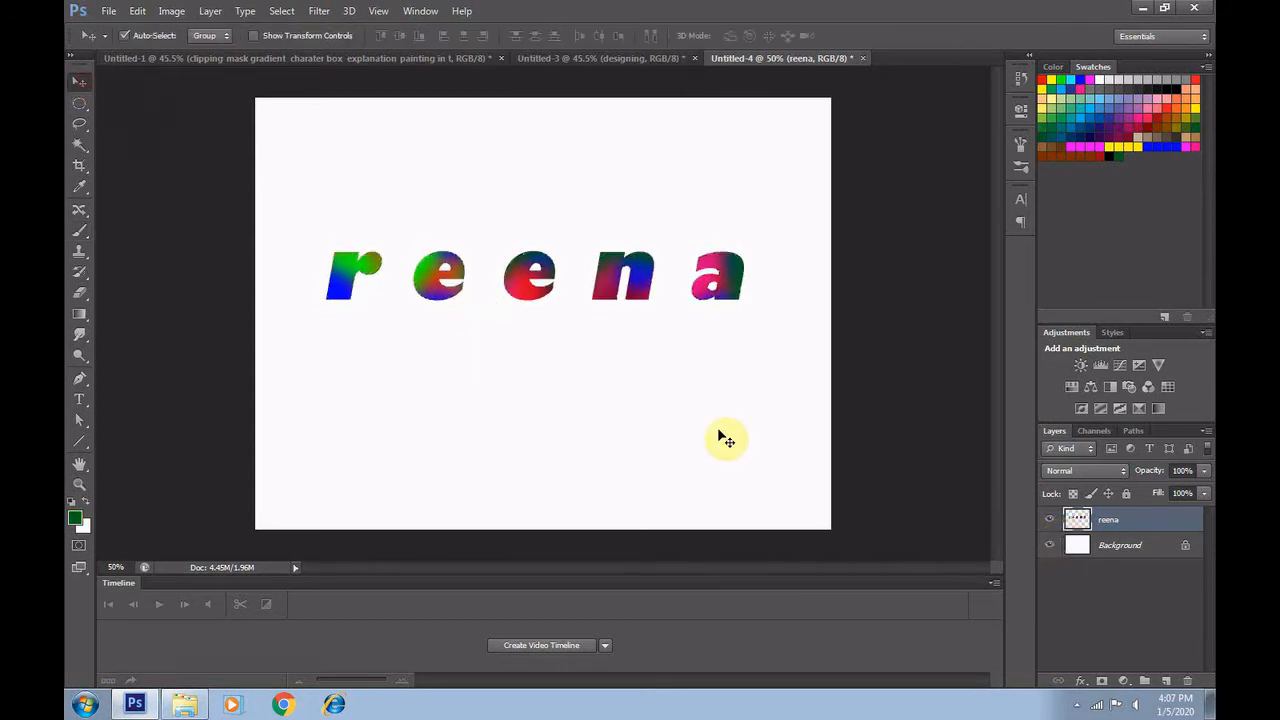
pyautogui.scroll(-2, 740, 440)
pyautogui.scroll(-2, 758, 441)
pyautogui.scroll(2, 758, 441)
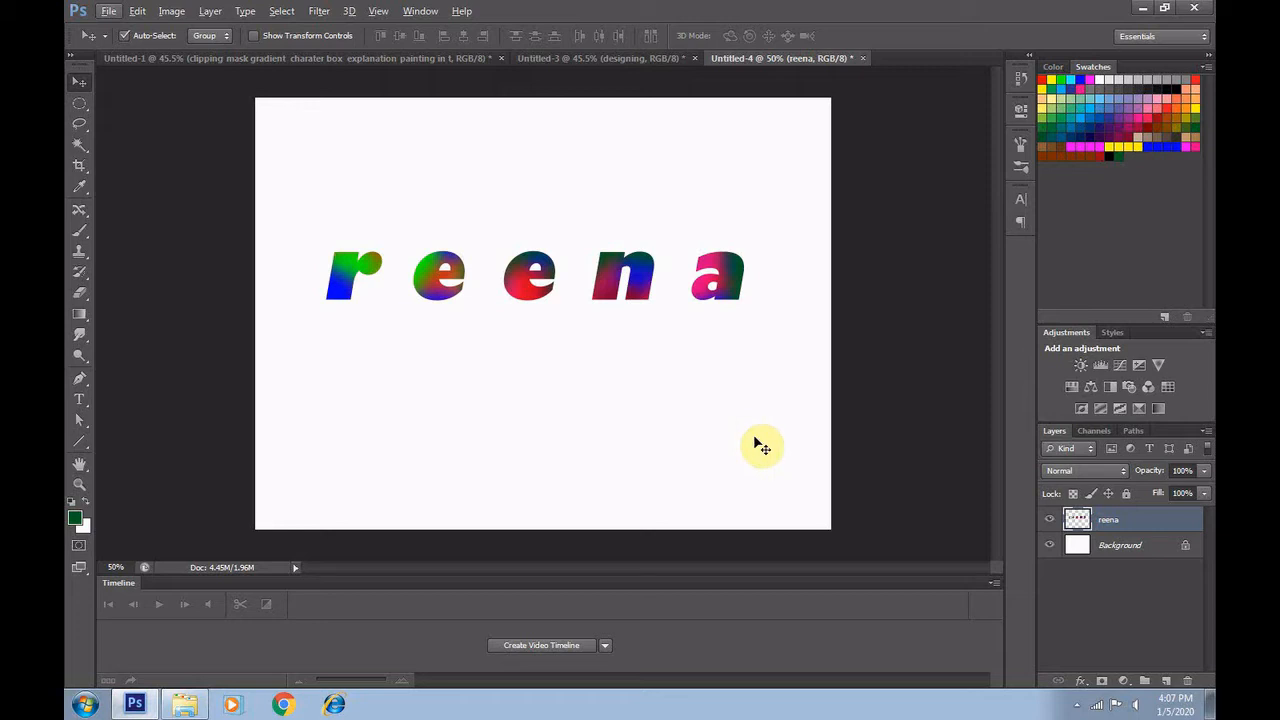
pyautogui.press('Delete')
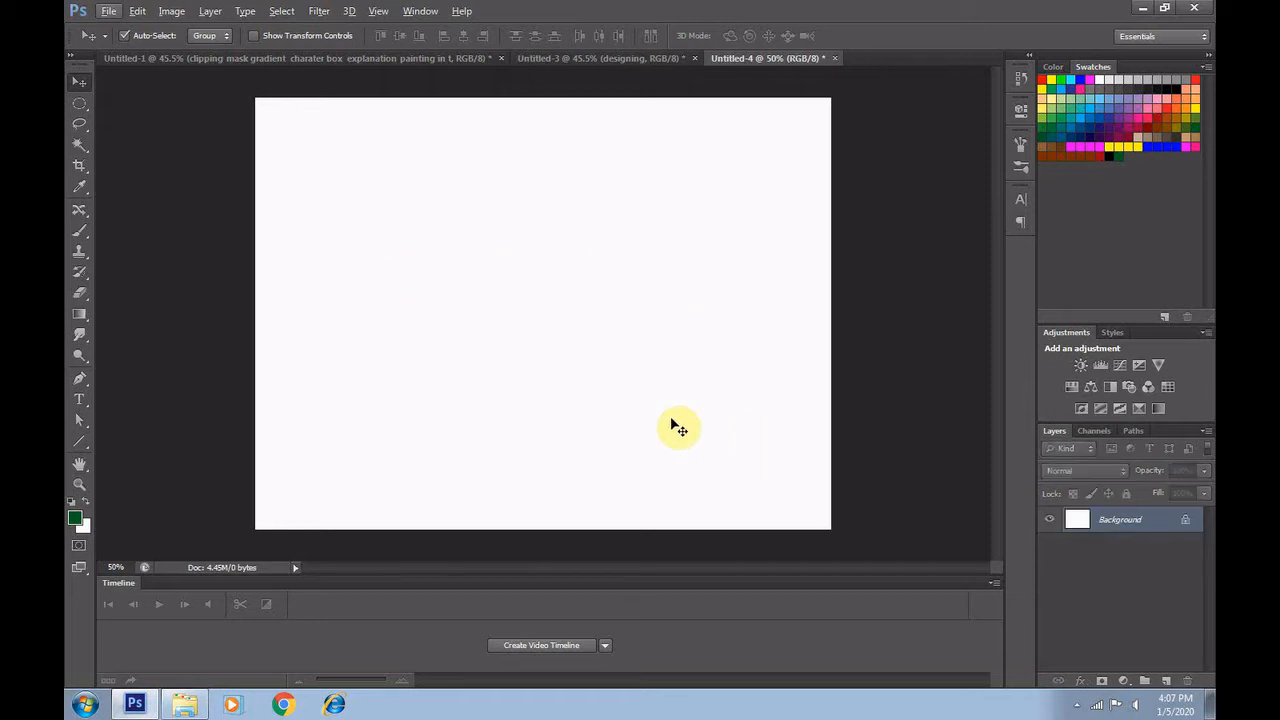
# Draw a closed leaf-shaped path with two curved sides near the canvas centre using the Pen tool, and add a new layer
pyautogui.click(230, 60)
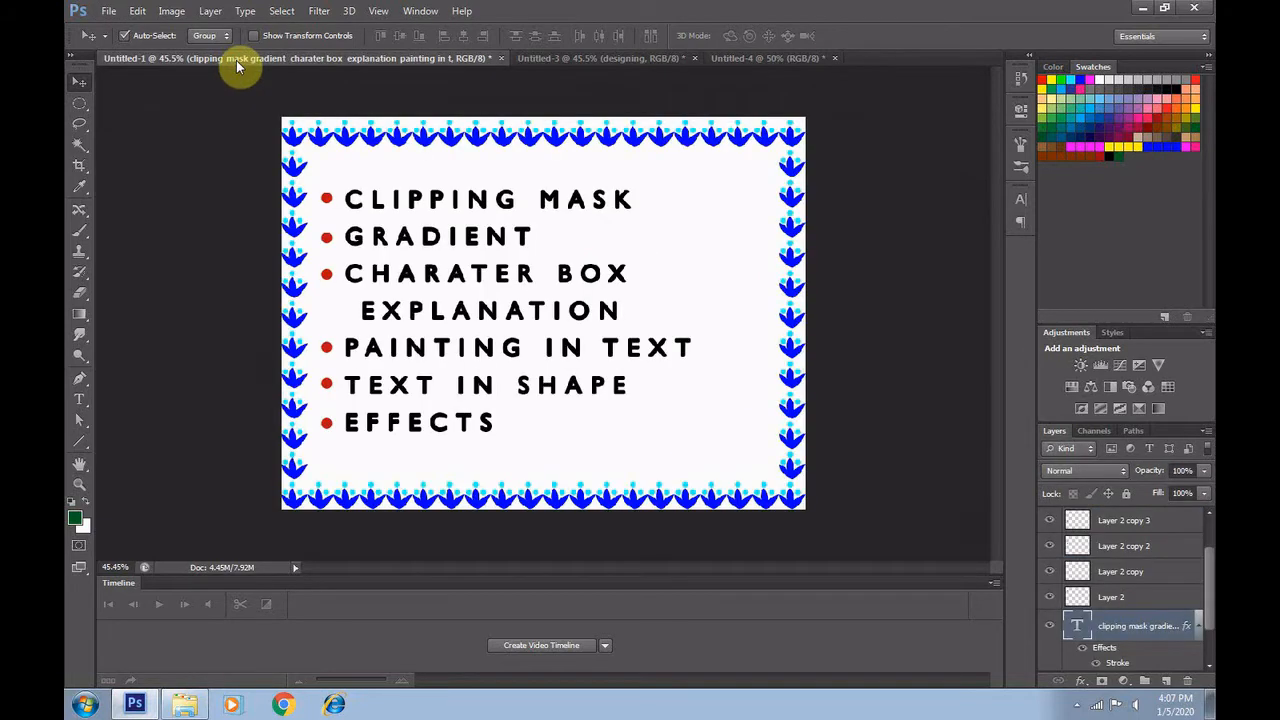
pyautogui.click(745, 58)
pyautogui.click(80, 378)
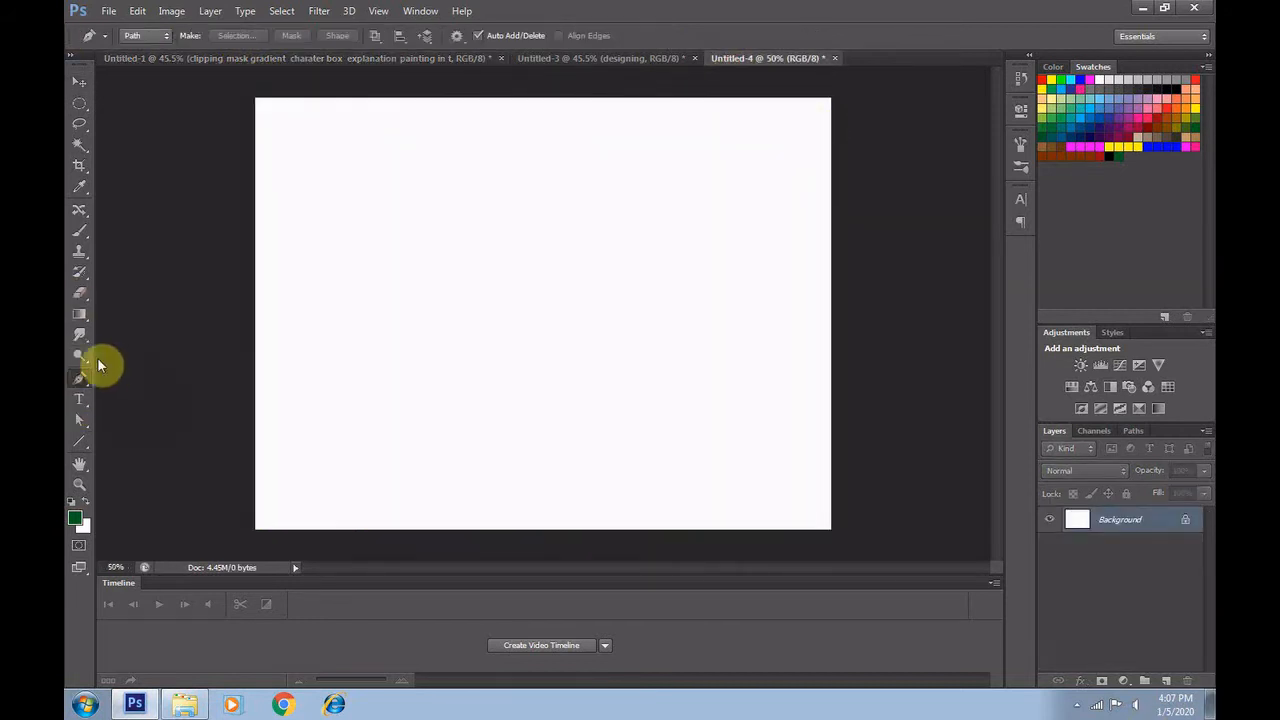
pyautogui.click(519, 401)
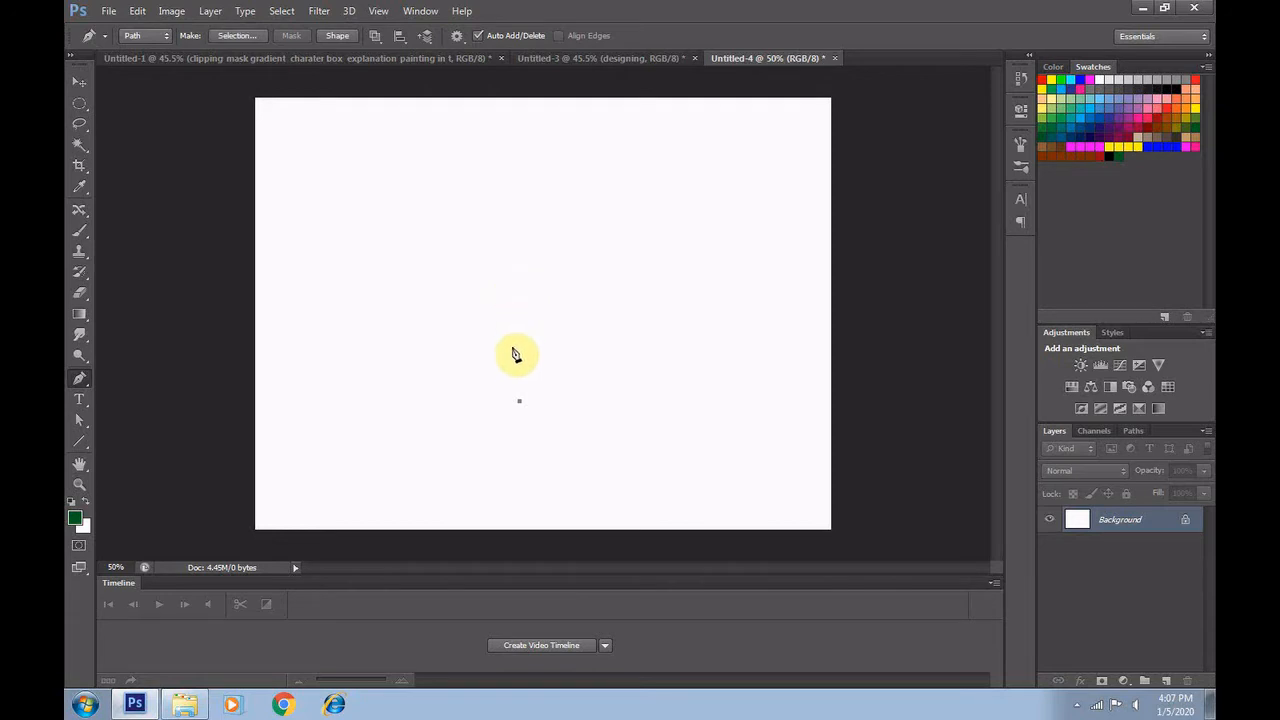
pyautogui.moveTo(510, 251); pyautogui.dragTo(578, 163)
pyautogui.keyDown('alt'); pyautogui.click(511, 254); pyautogui.keyUp('alt')
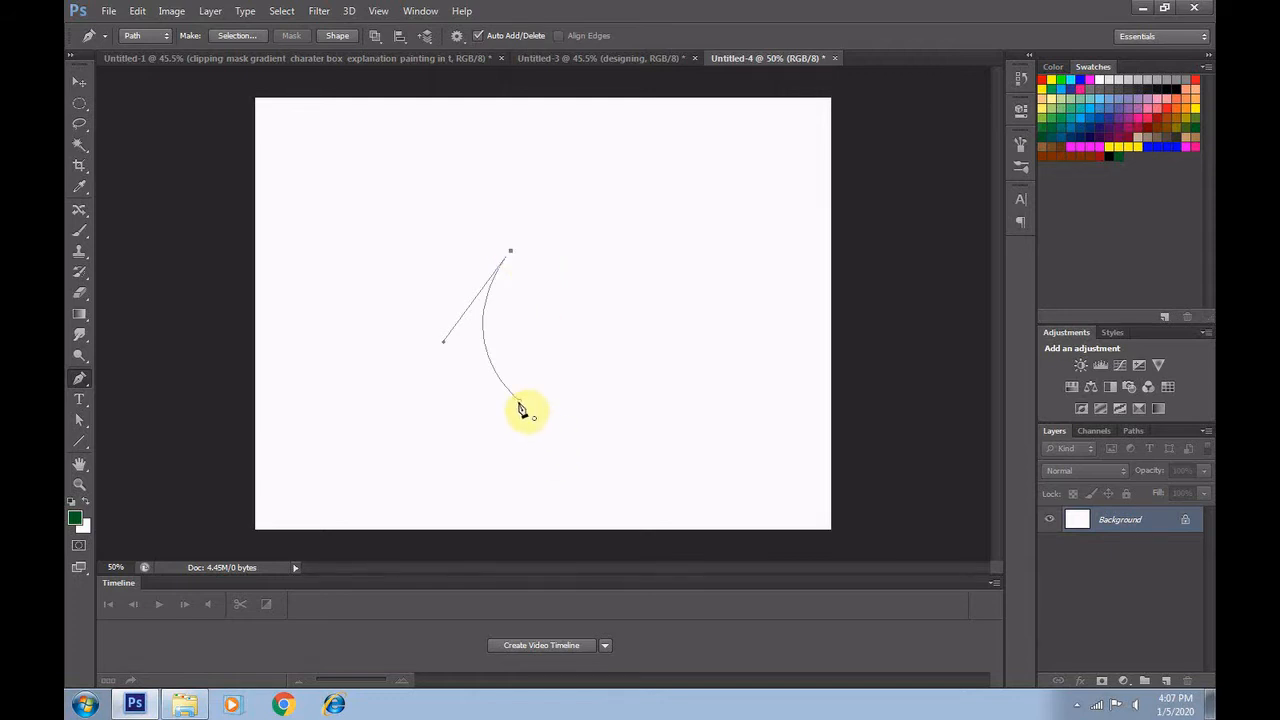
pyautogui.moveTo(520, 408); pyautogui.dragTo(456, 484)
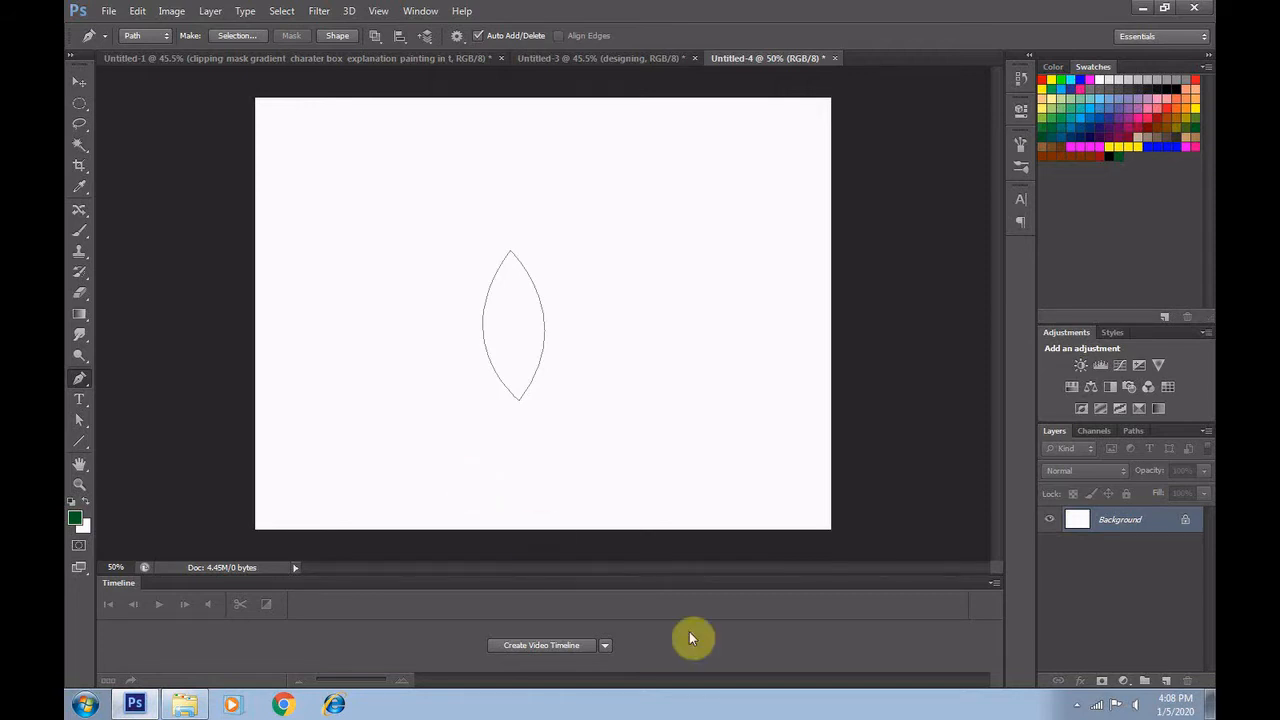
pyautogui.click(1166, 681)
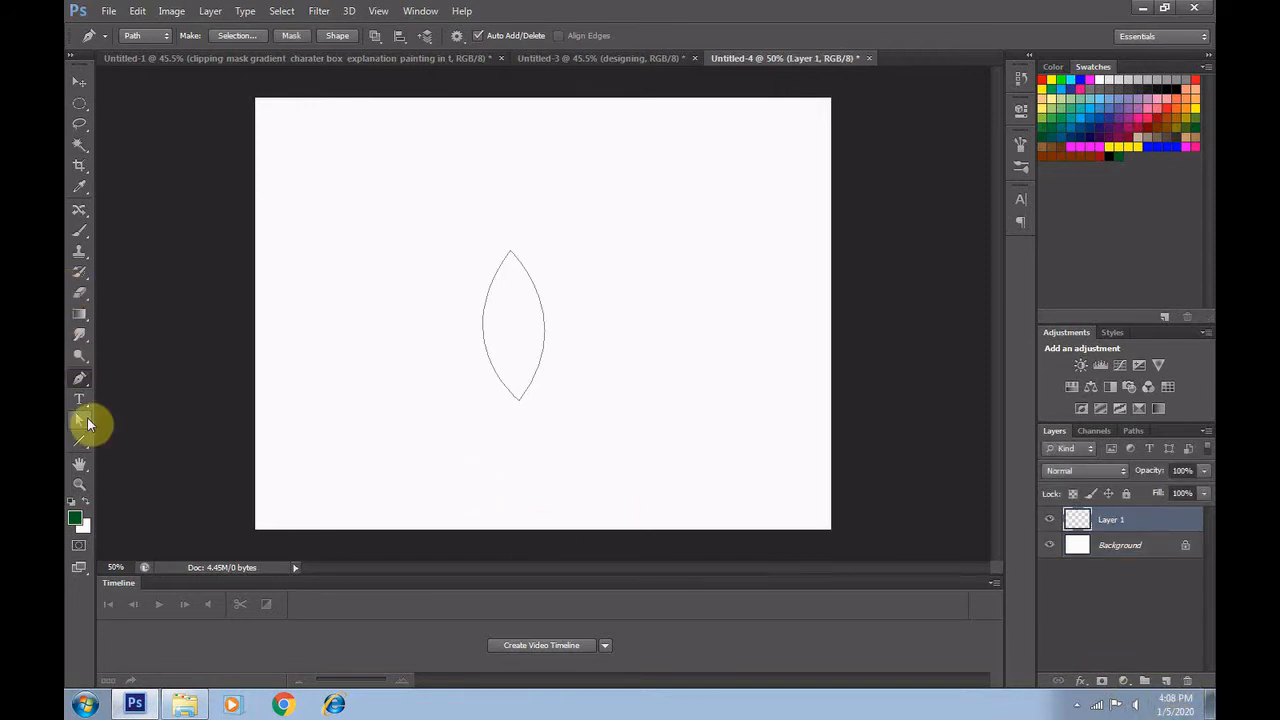
# Enter the sample name repeatedly as red type along the leaf-shaped path, starting near its upper tip
pyautogui.click(80, 399)
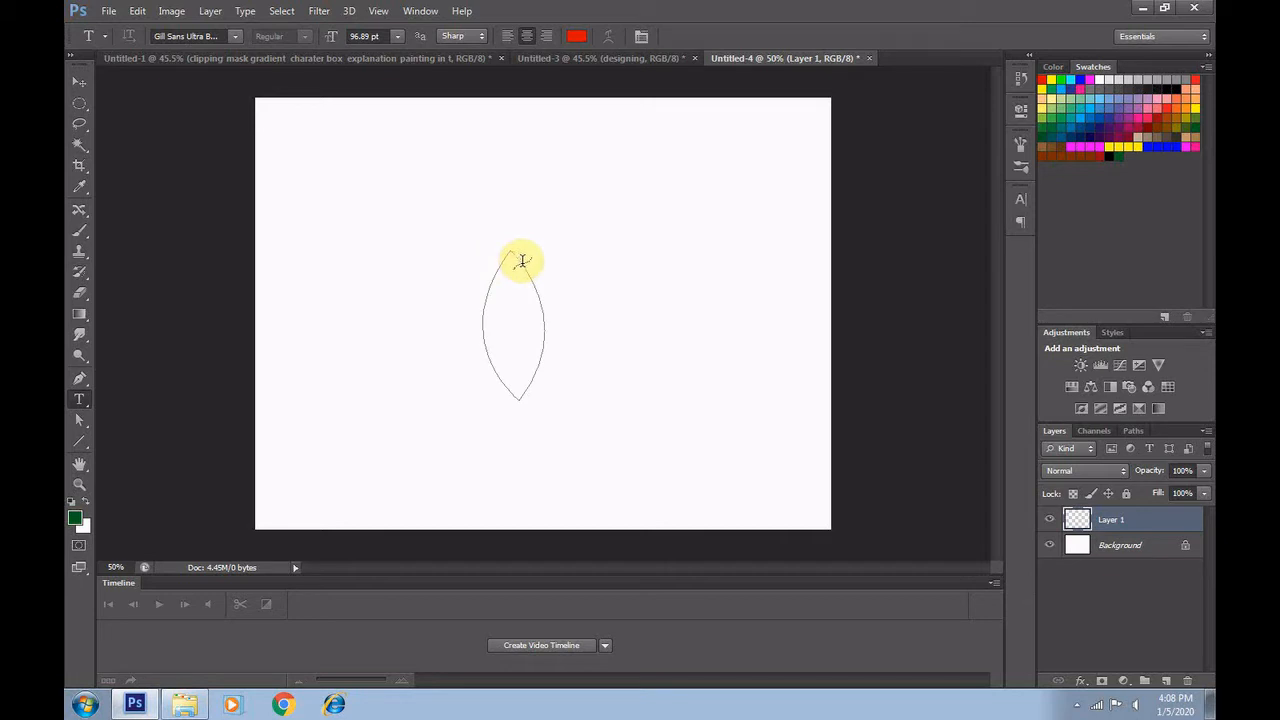
pyautogui.click(522, 263)
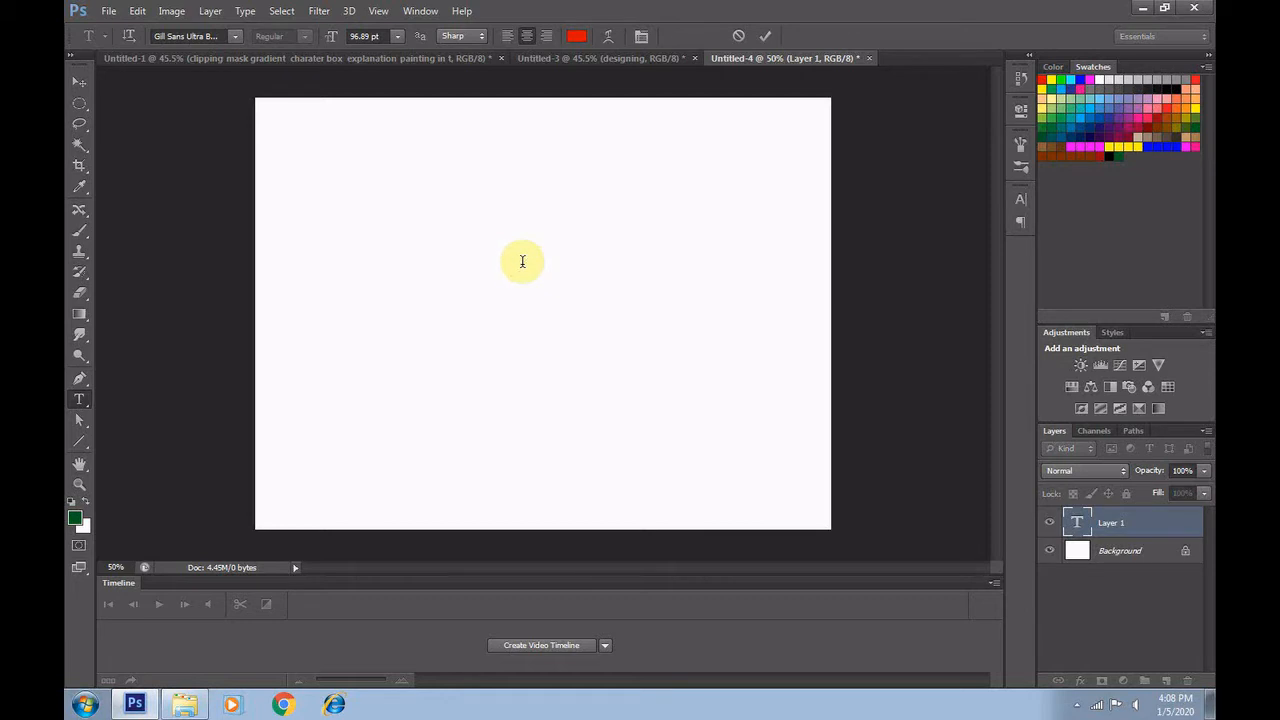
pyautogui.write('ree')
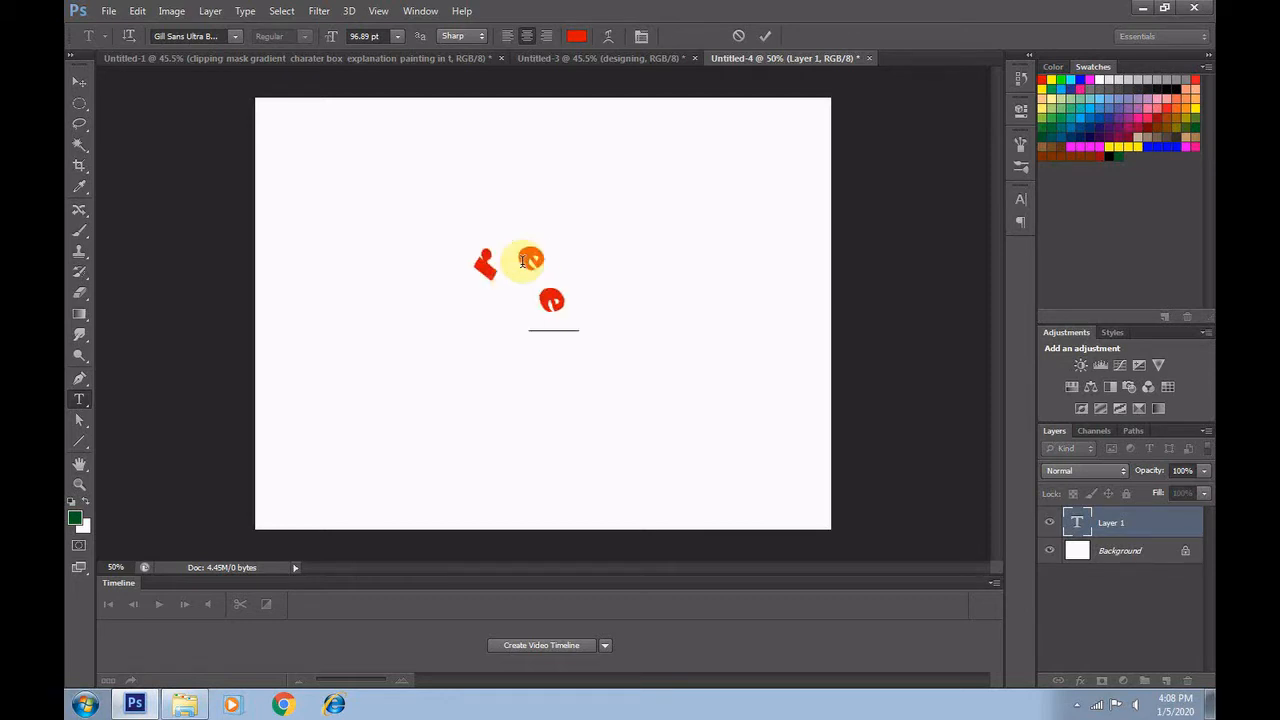
pyautogui.write('na')
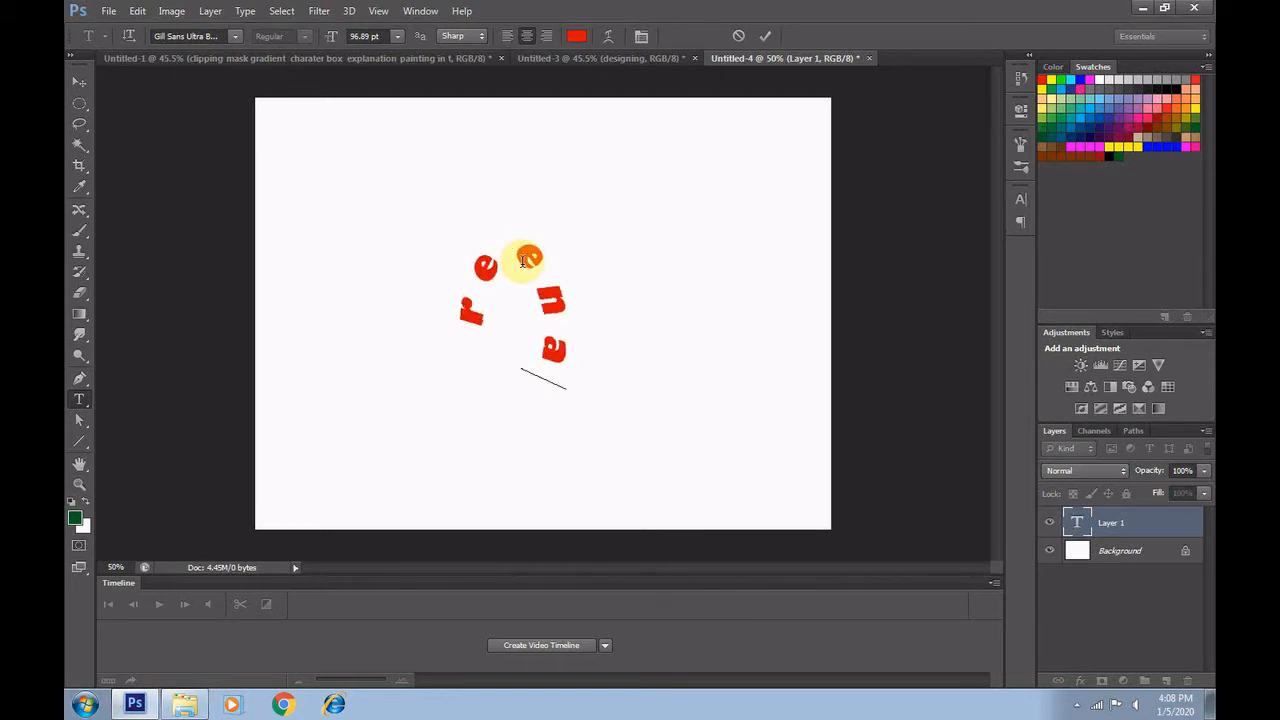
pyautogui.write('re')
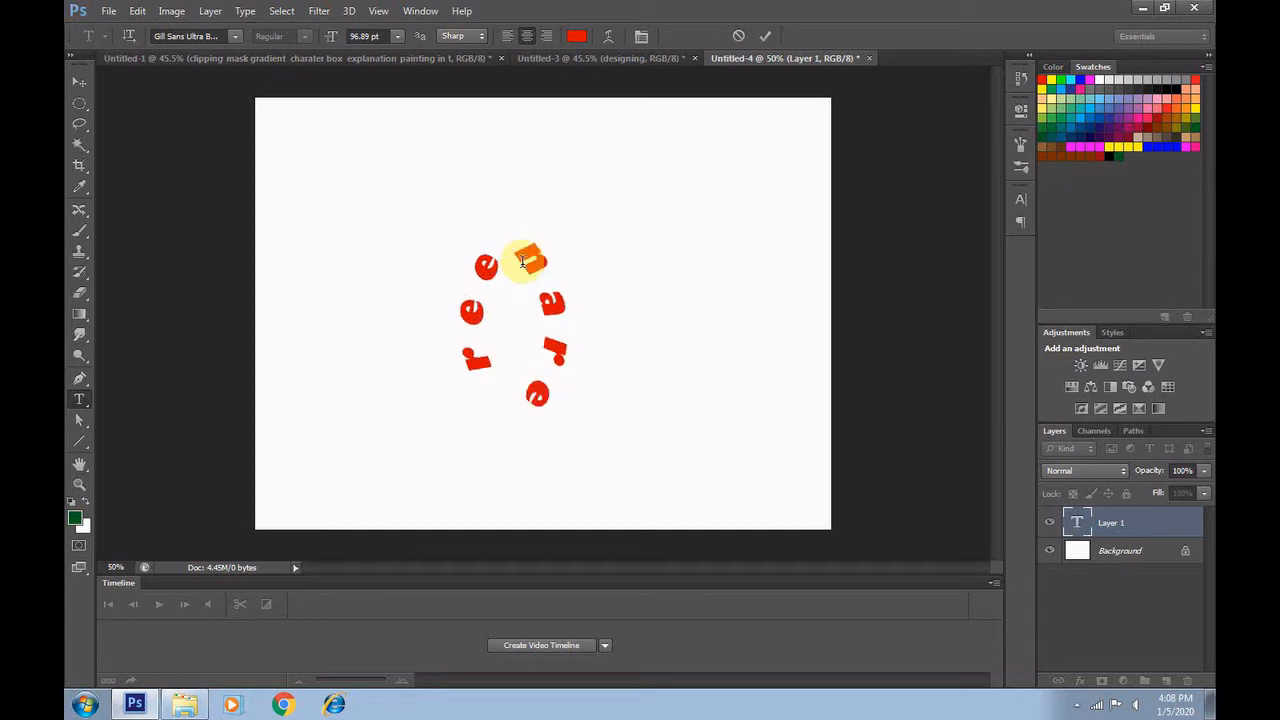
pyautogui.write('e')
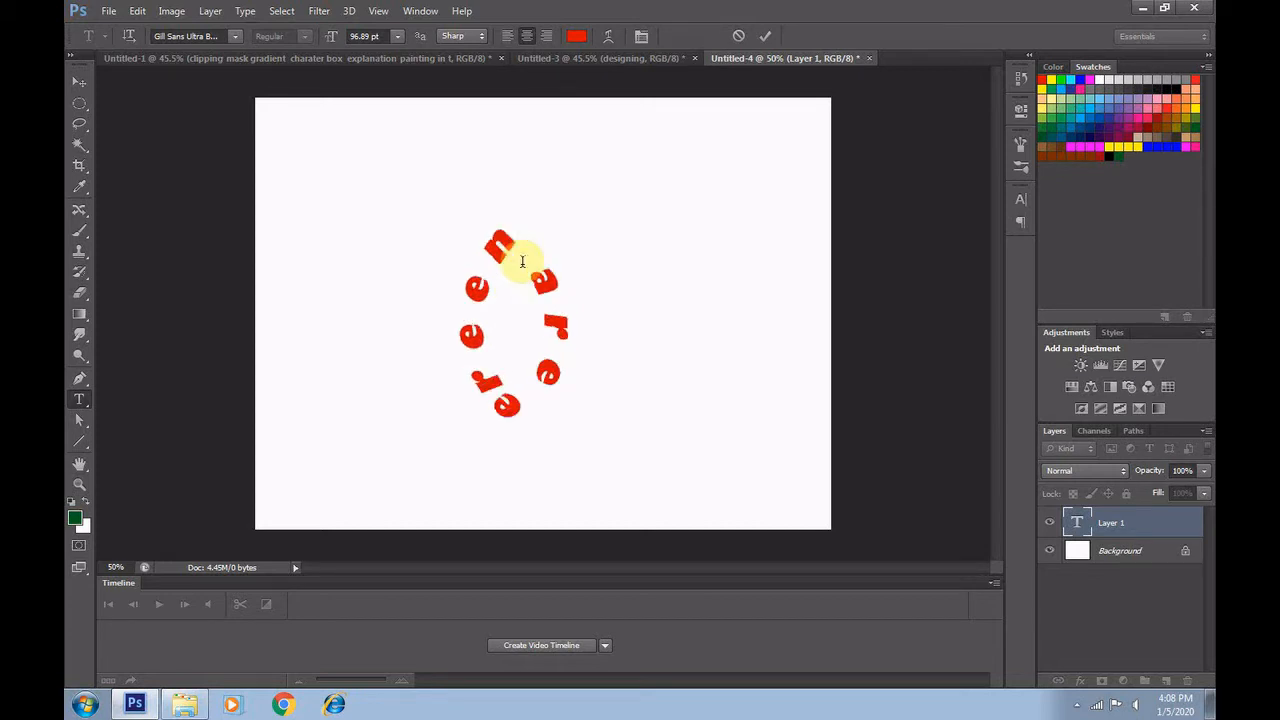
# Reduce the font size of all the path text to 25.89 pt and commit the edit
pyautogui.hotkey('ctrl', 'a')
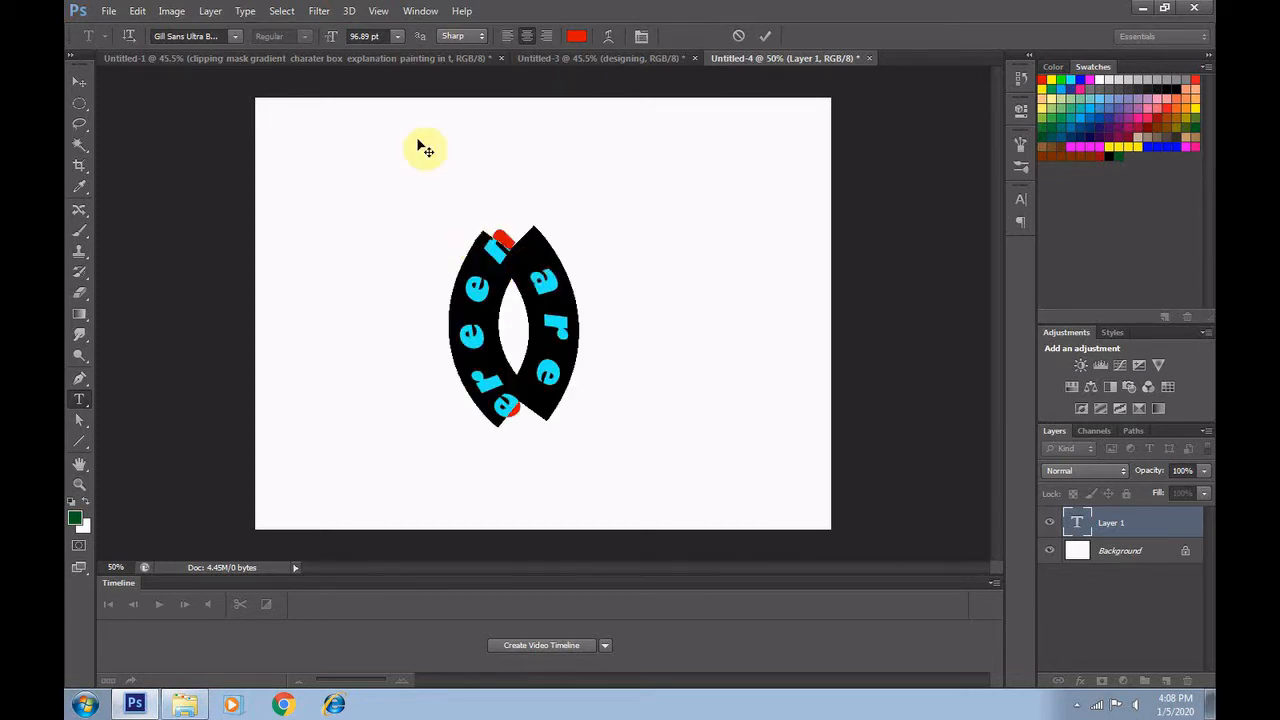
pyautogui.click(380, 35)
pyautogui.scroll(-20, 380, 35)
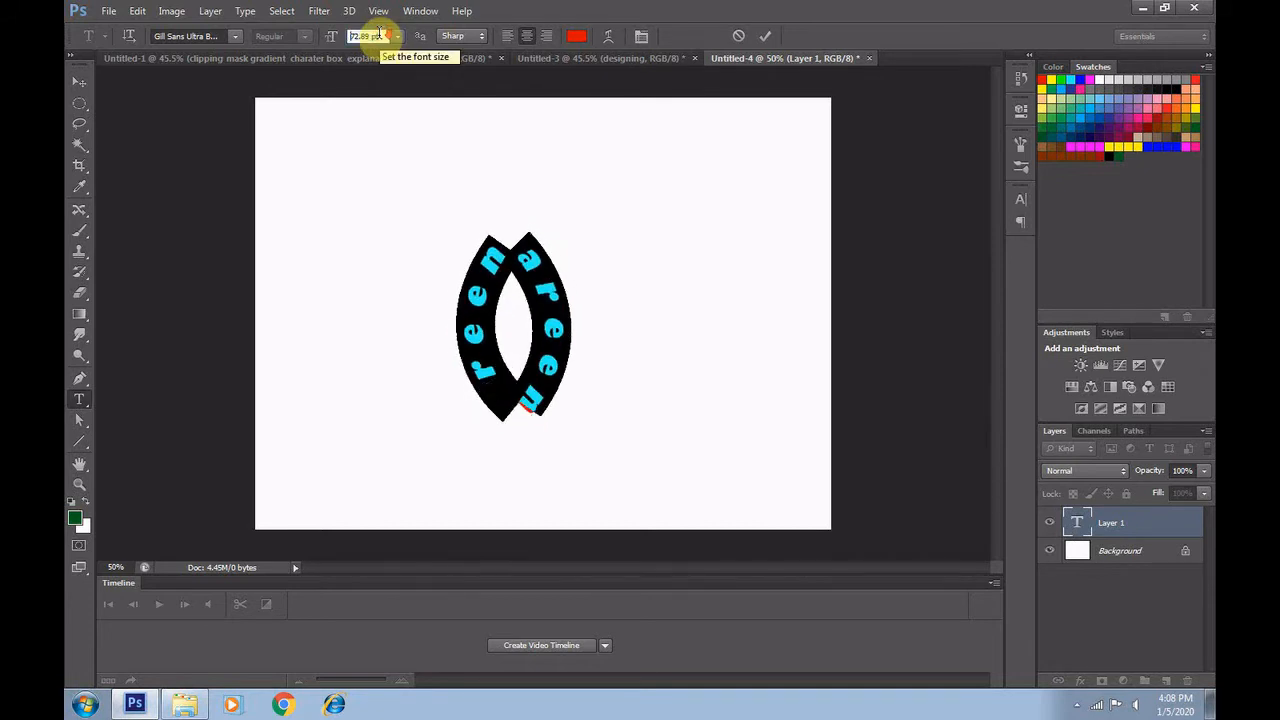
pyautogui.scroll(-20, 380, 35)
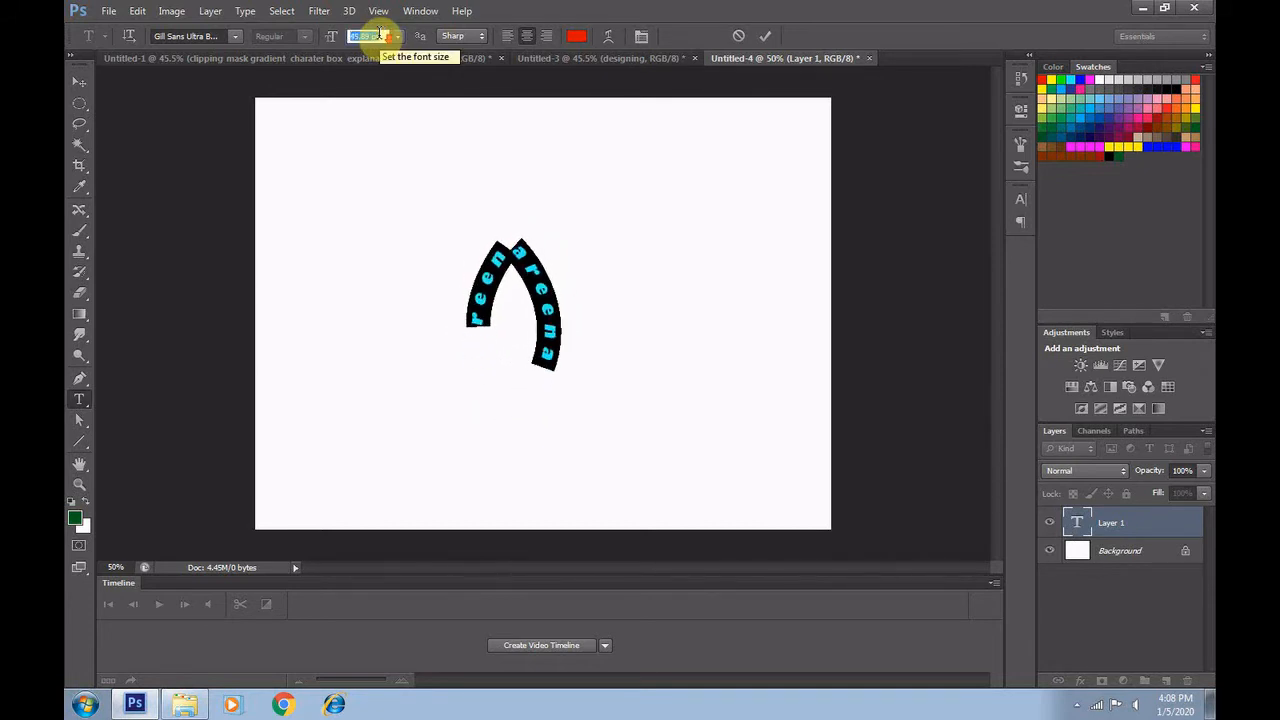
pyautogui.scroll(-20, 380, 35)
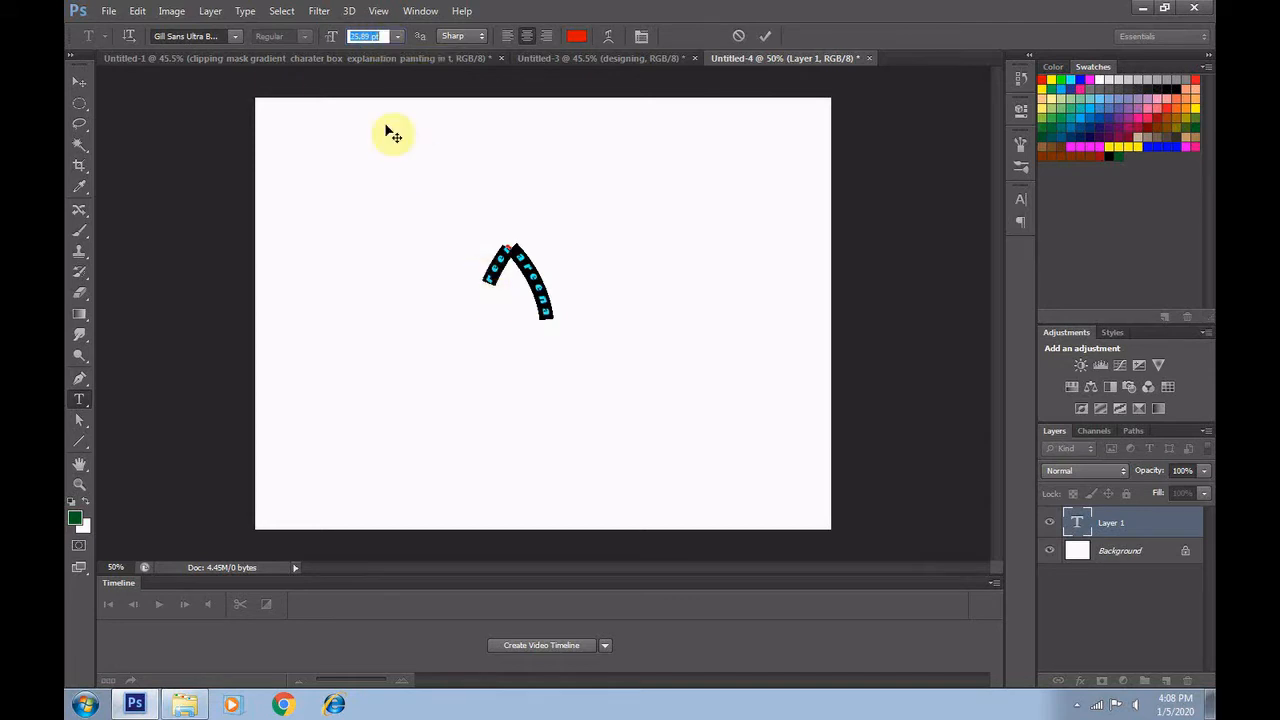
pyautogui.click(79, 81)
# Append further repeats of the name to the path text until it runs around the whole leaf outline, and commit it
pyautogui.click(79, 399)
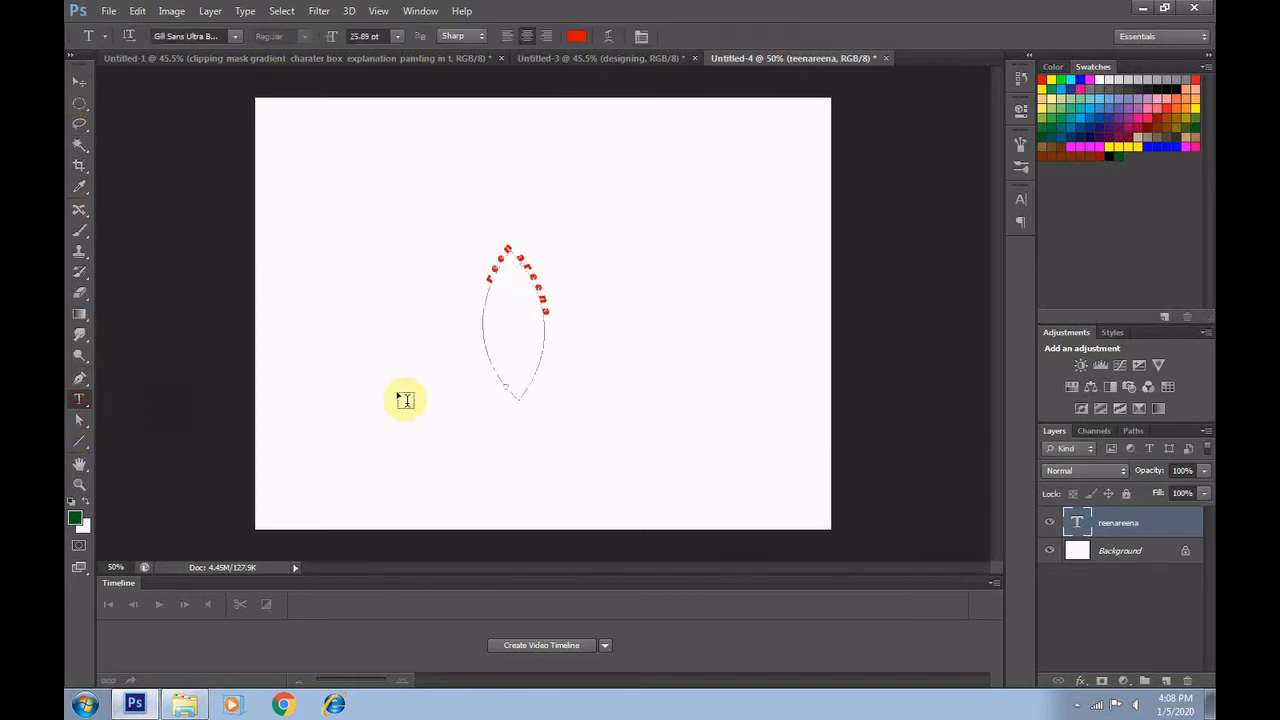
pyautogui.click(542, 314)
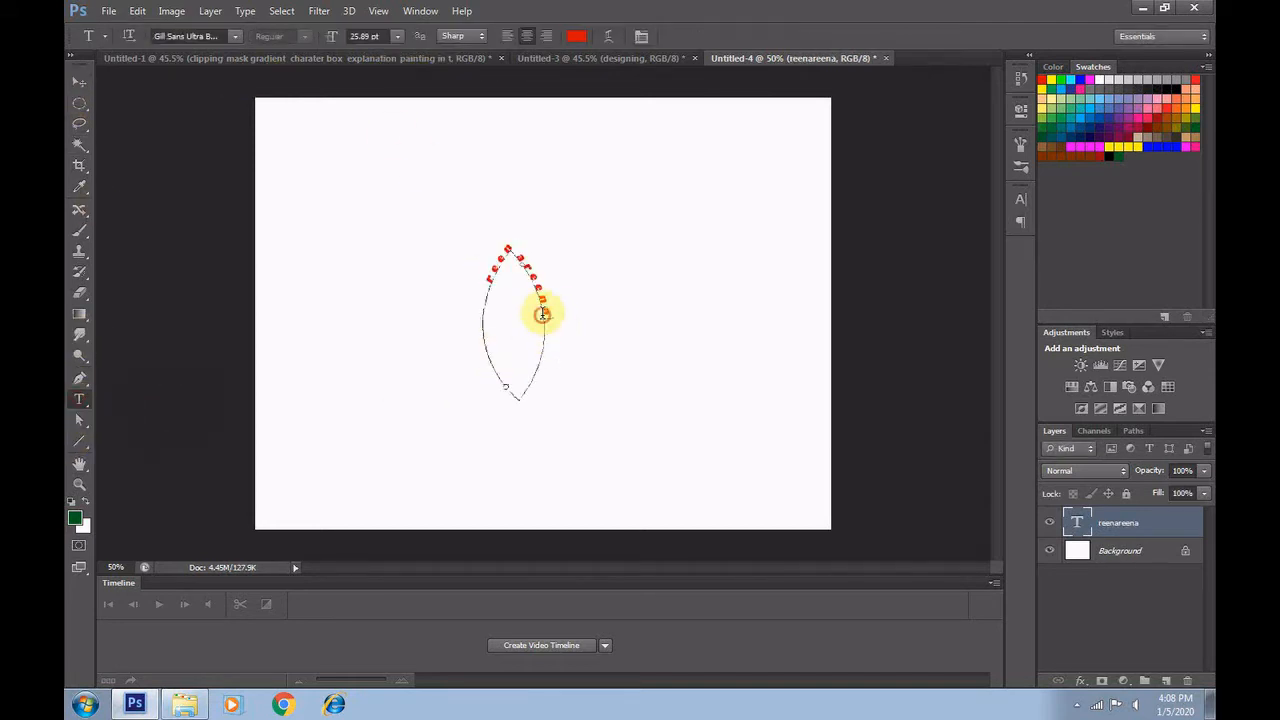
pyautogui.write('ree')
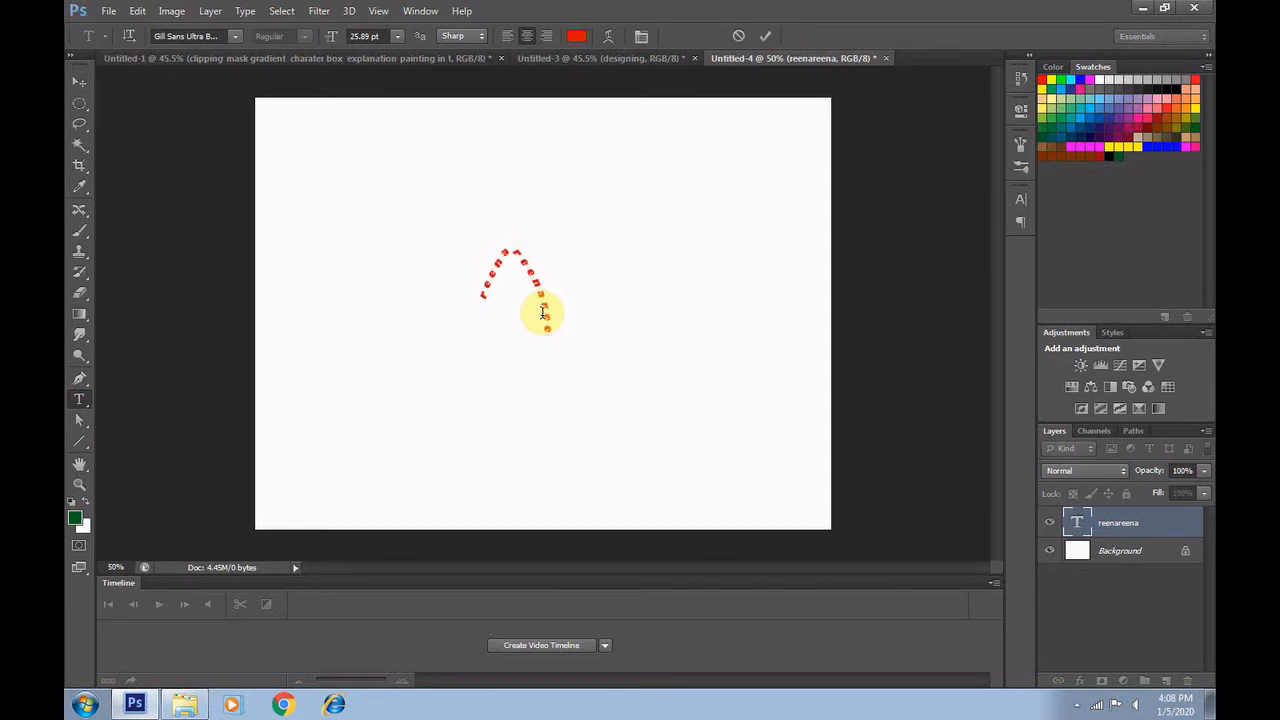
pyautogui.write('nareena')
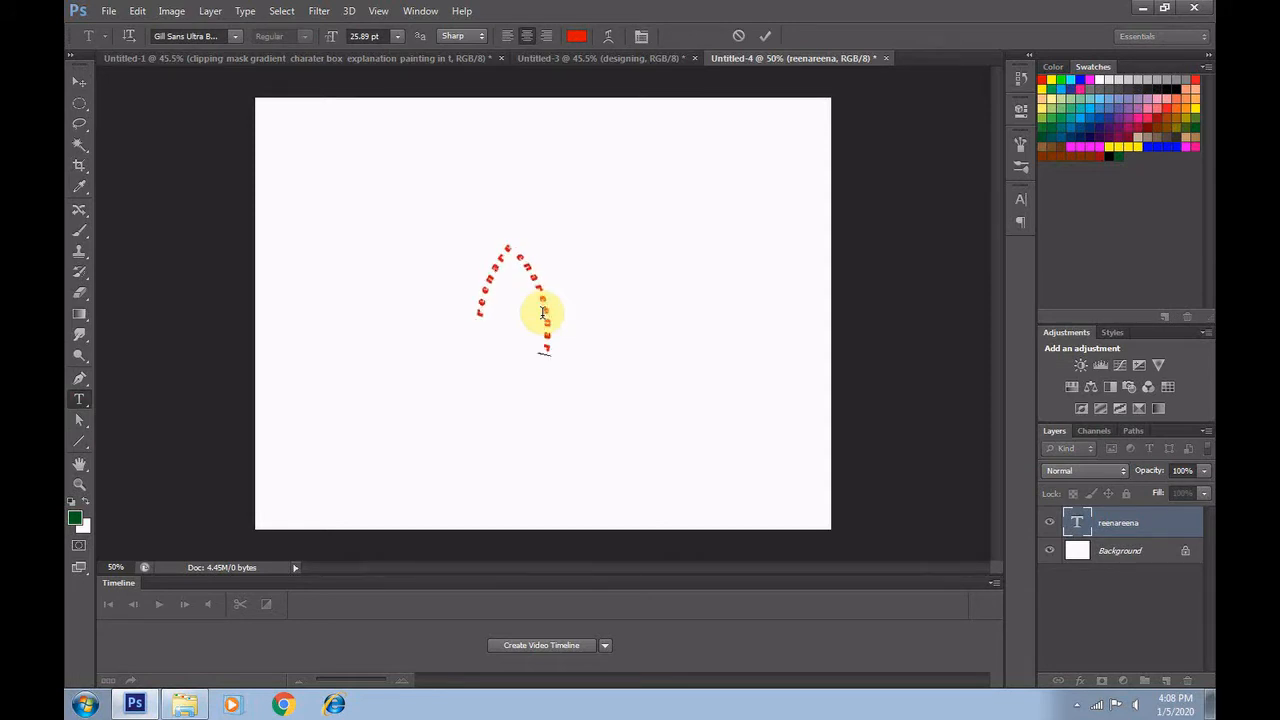
pyautogui.write('reena')
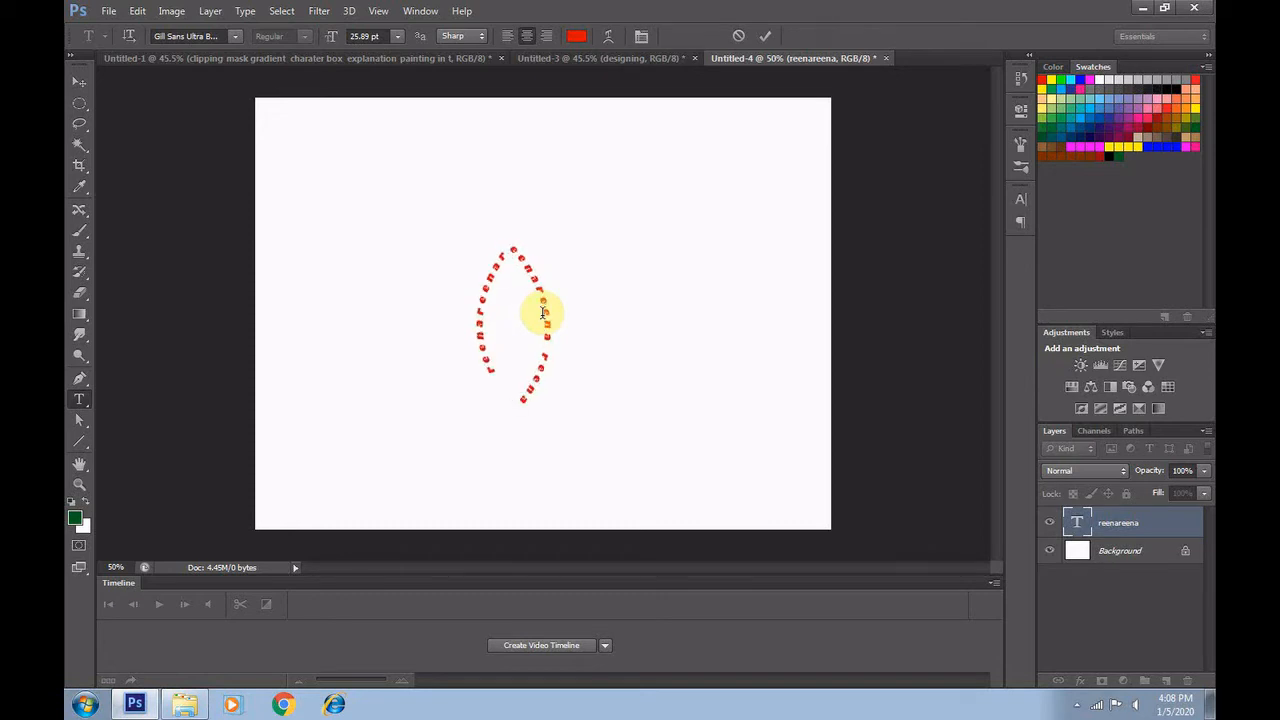
pyautogui.press('BackSpace')
pyautogui.press('BackSpace')
pyautogui.press('BackSpace')
pyautogui.press('BackSpace')
pyautogui.press('BackSpace')
pyautogui.press('BackSpace')
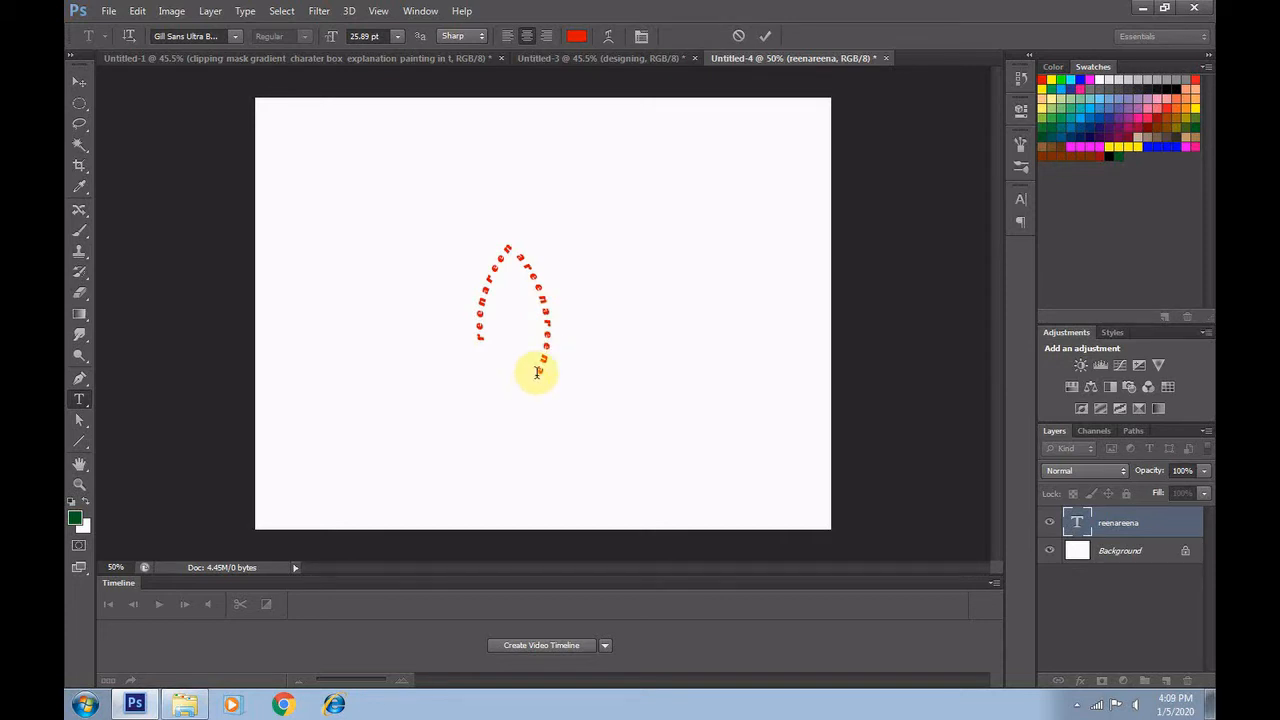
pyautogui.write('reenareena')
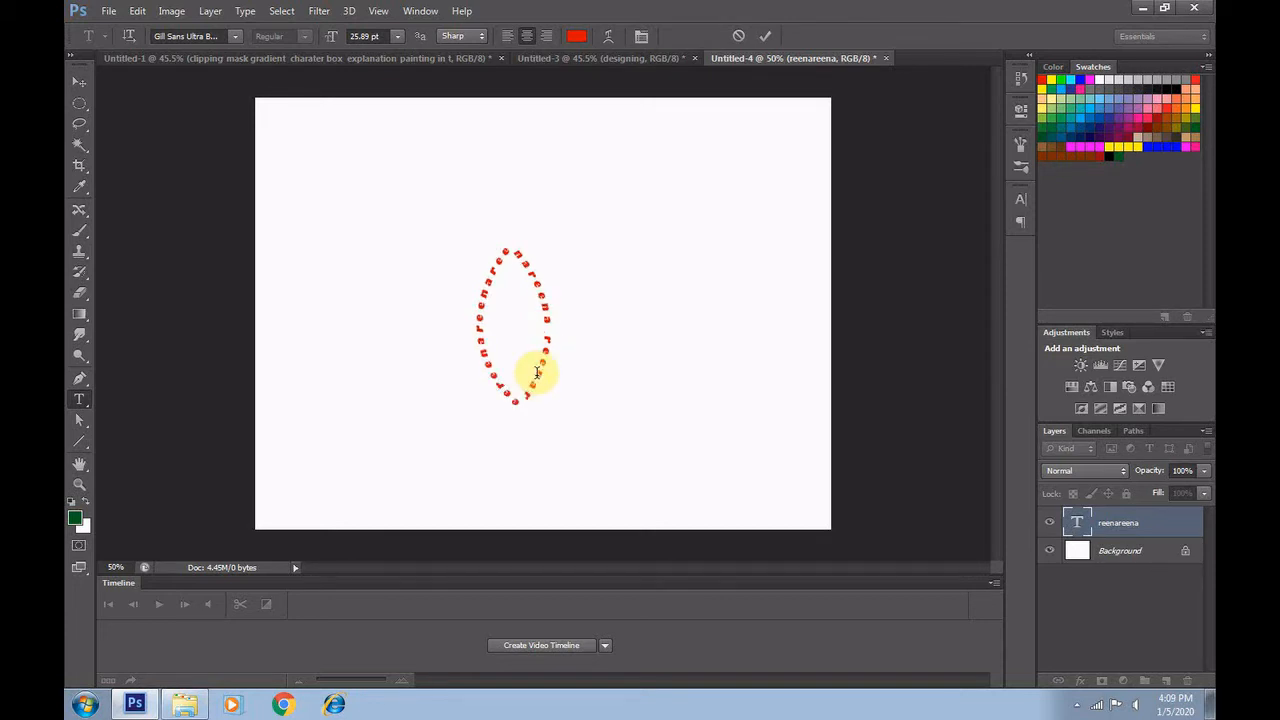
pyautogui.click(79, 82)
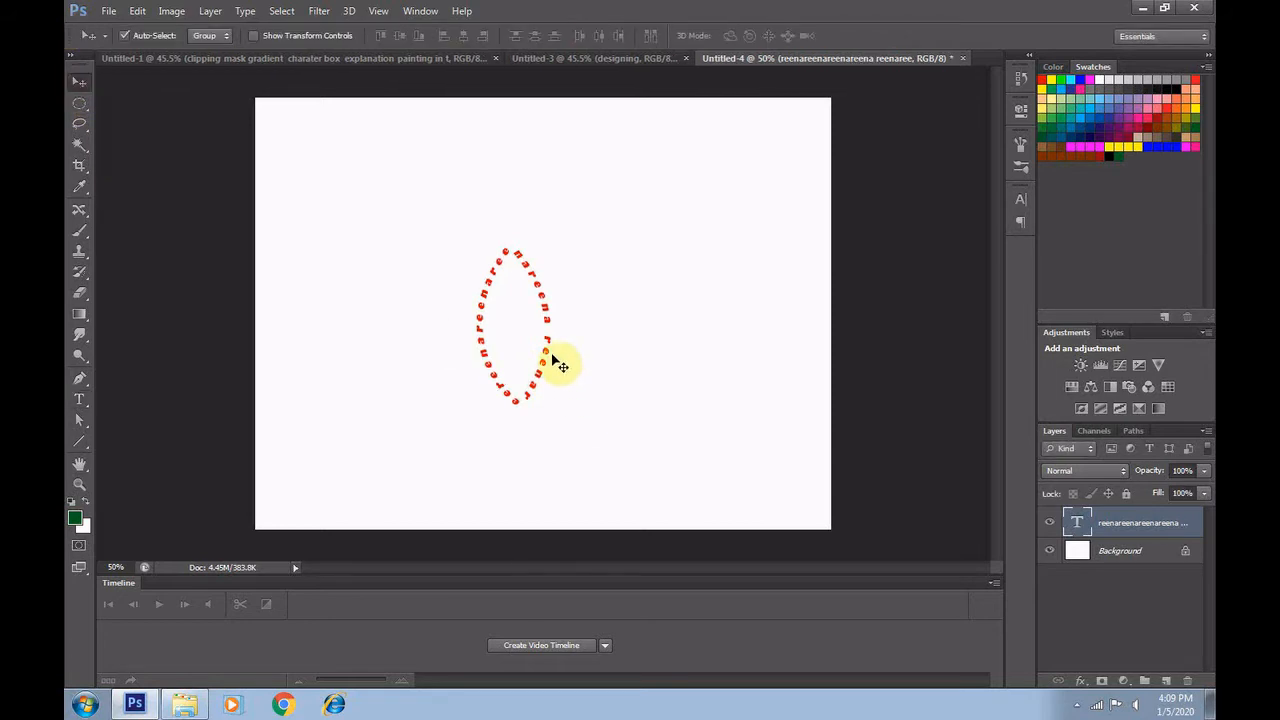
# Move the leaf-shaped text around the canvas, ending slightly right of and below the centre
pyautogui.moveTo(546, 360); pyautogui.dragTo(517, 347)
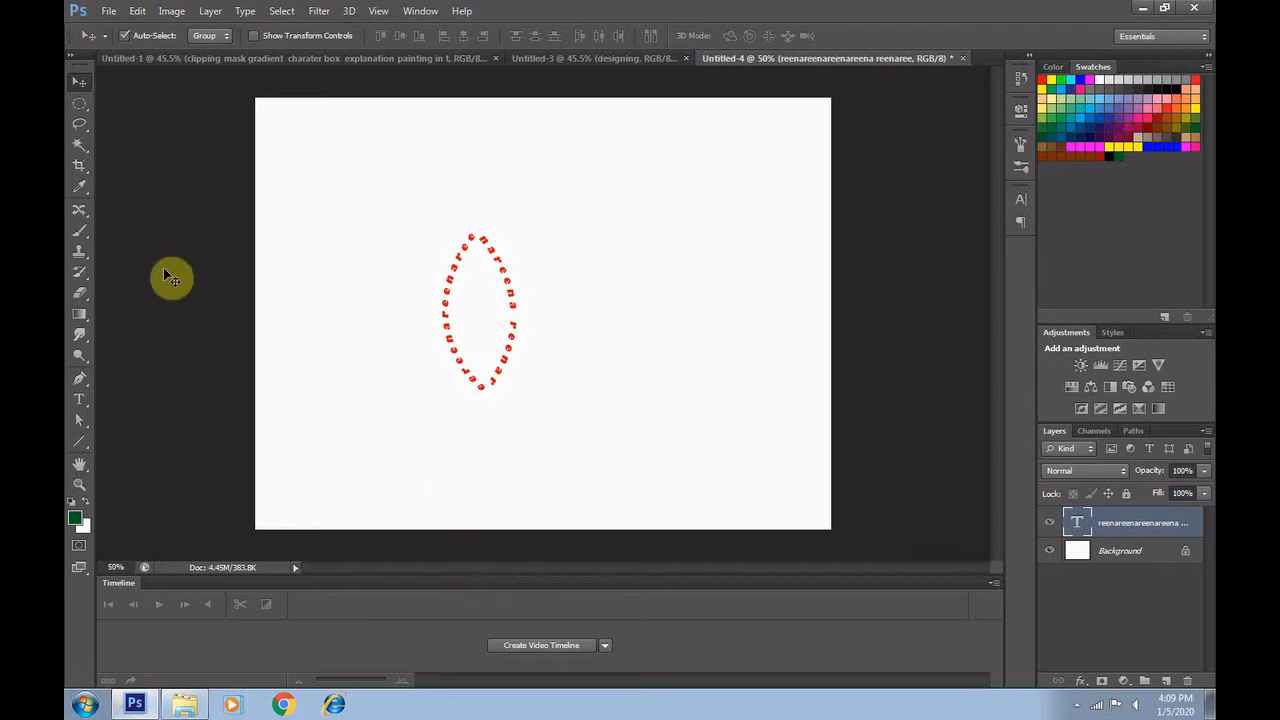
pyautogui.click(80, 403)
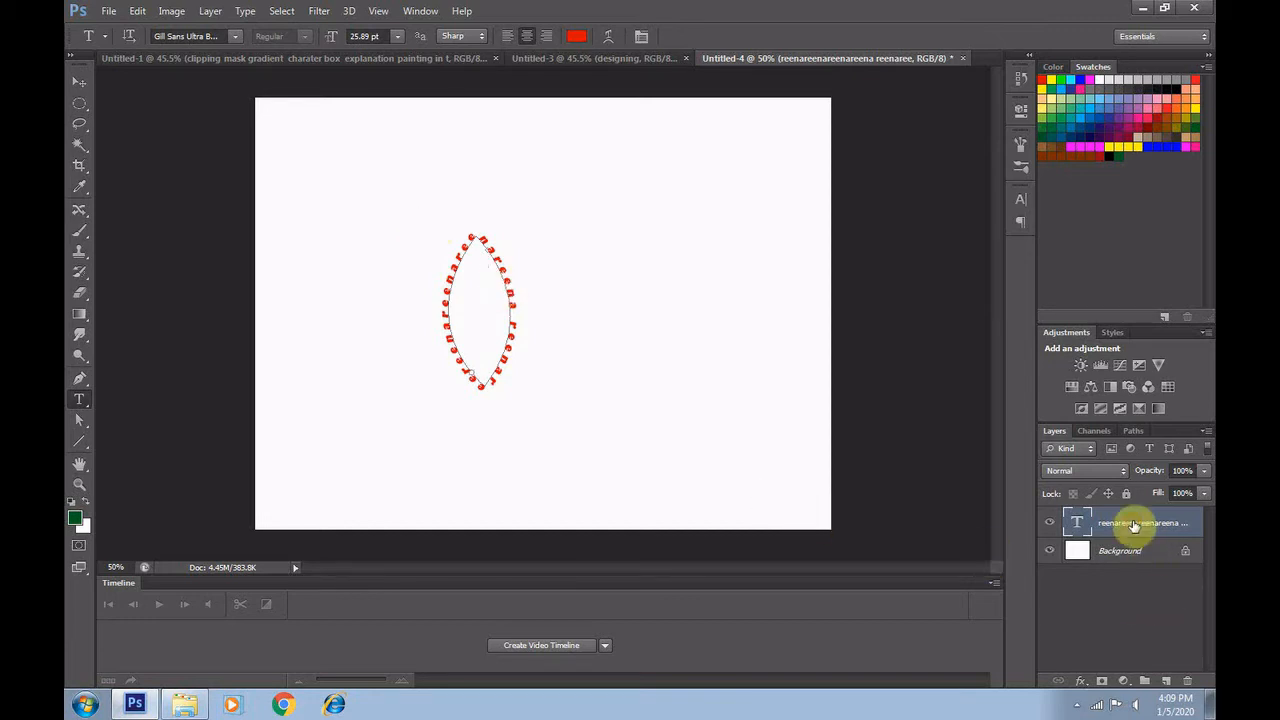
pyautogui.click(76, 79)
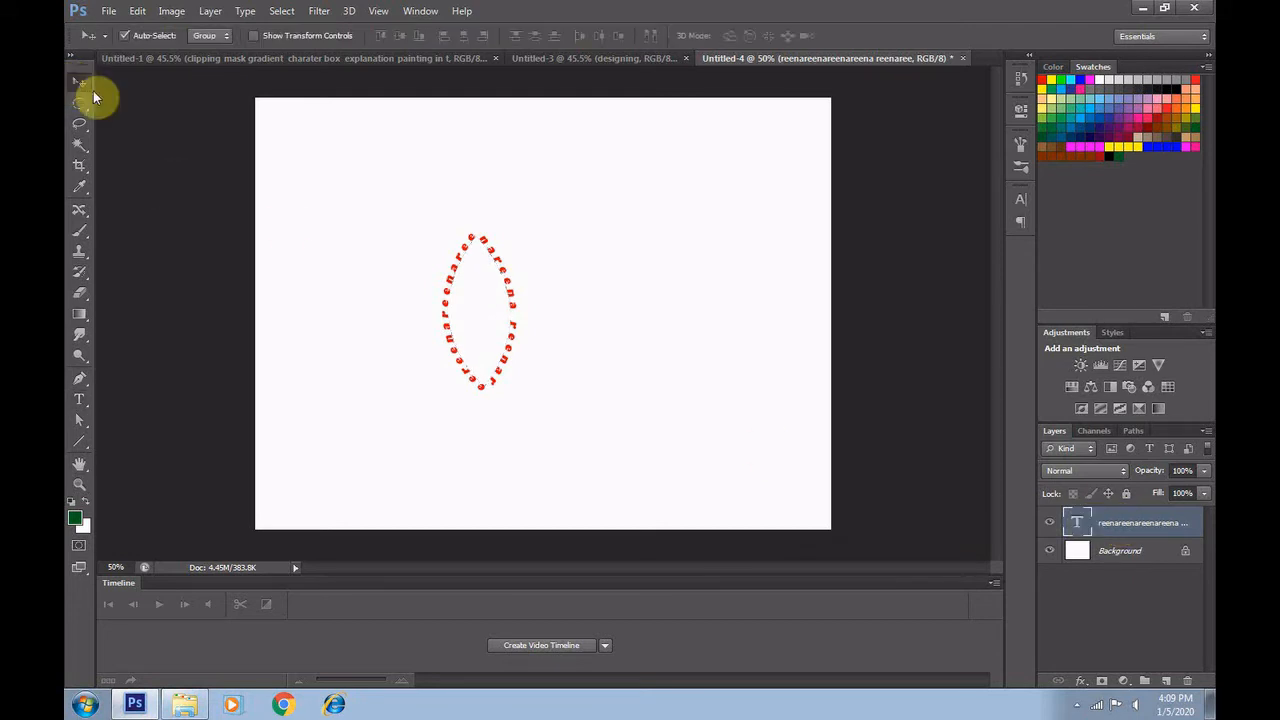
pyautogui.moveTo(471, 246); pyautogui.dragTo(611, 282)
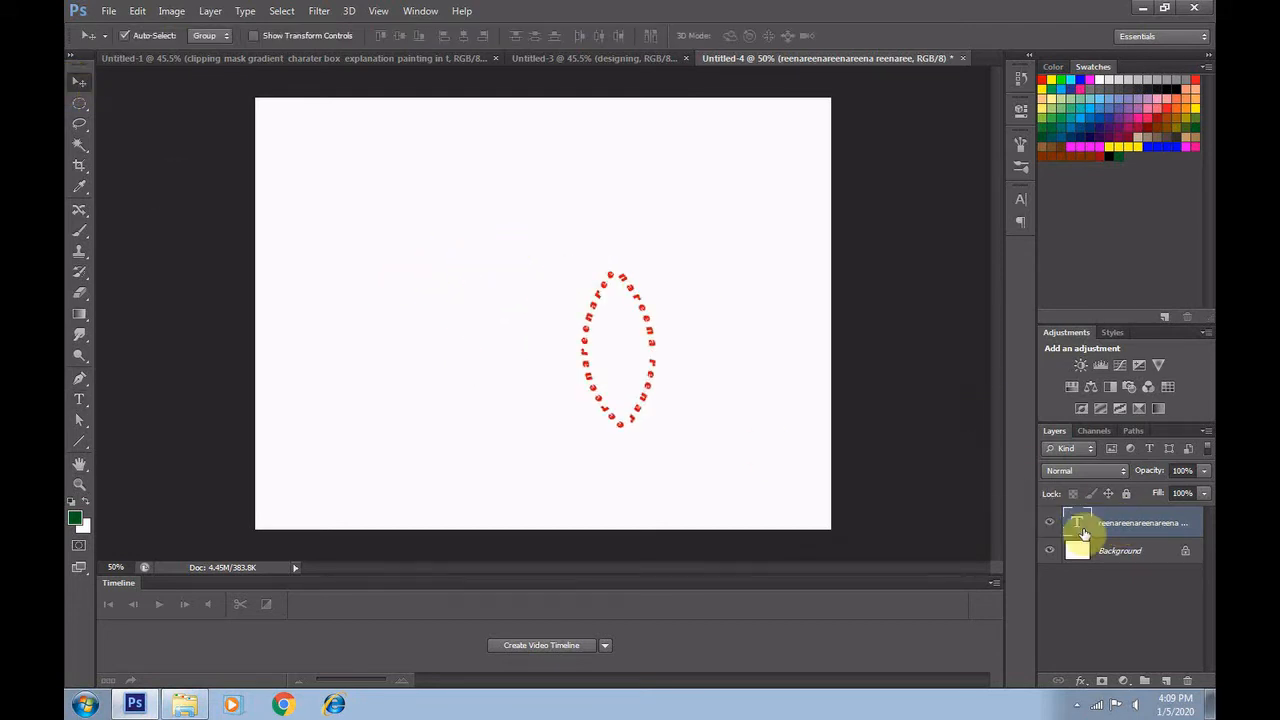
# Delete the leaf-shaped text layer and confirm the deletion
pyautogui.rightClick(1126, 535)
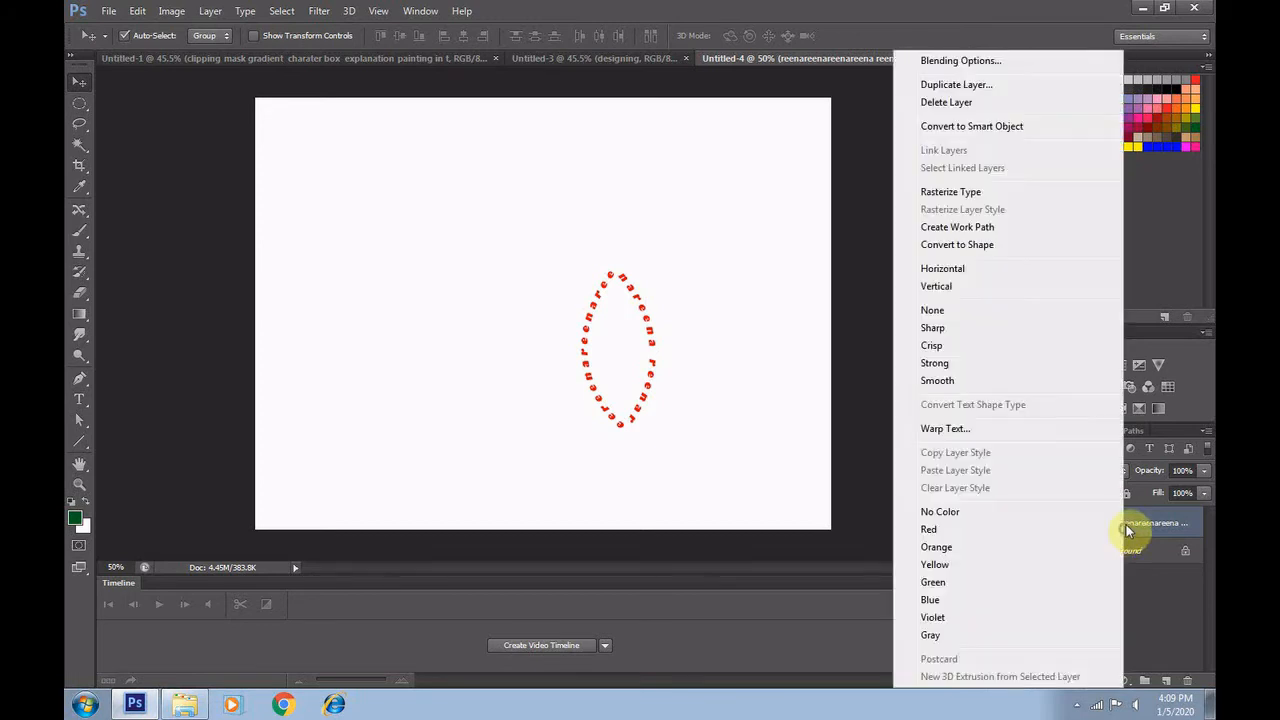
pyautogui.click(1127, 524)
pyautogui.click(1189, 682)
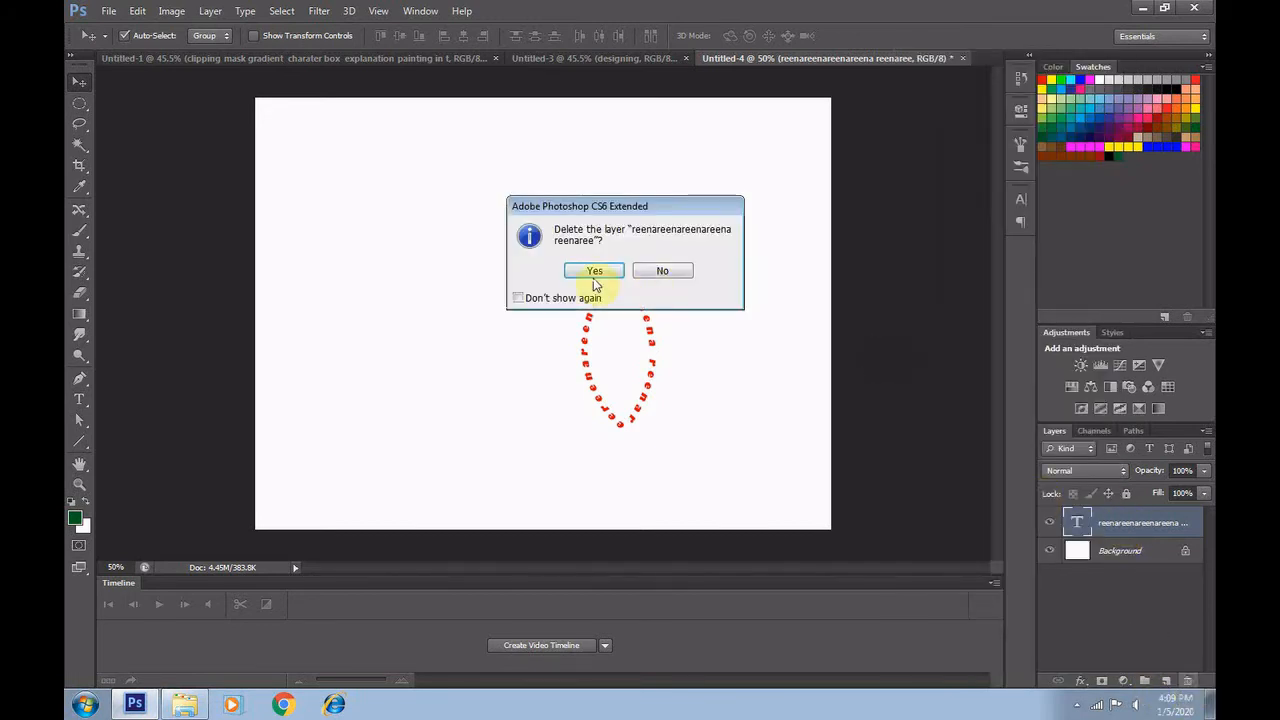
pyautogui.click(596, 275)
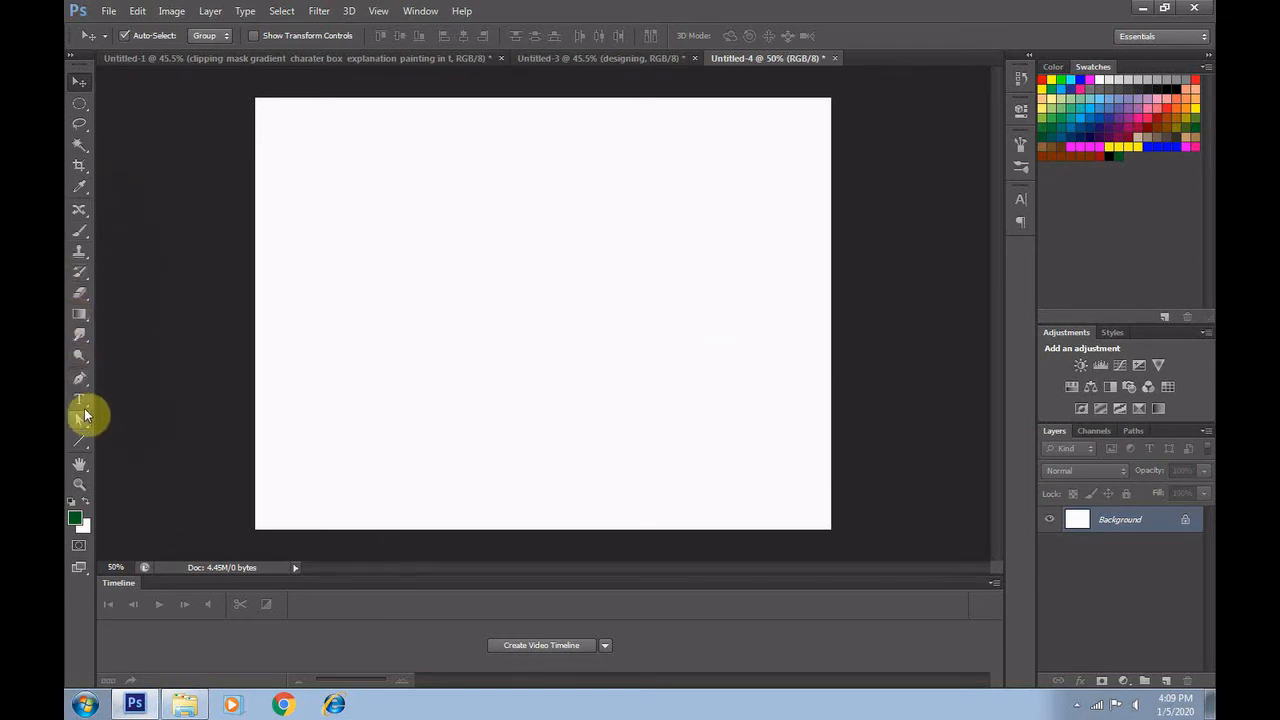
# Start a point text reading "text" in the left half of the canvas and enlarge its font size to 122.89 pt
pyautogui.click(79, 399)
pyautogui.click(402, 303)
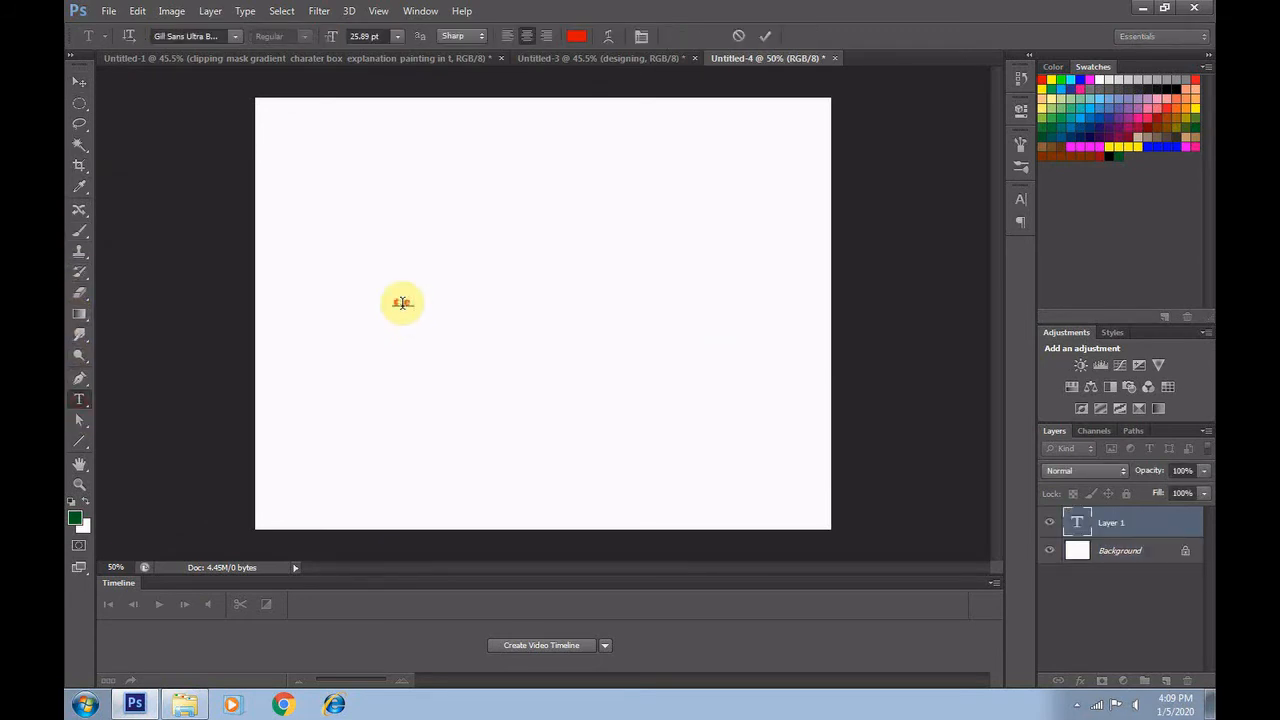
pyautogui.write('text')
pyautogui.doubleClick(402, 303)
pyautogui.press('Up')
pyautogui.press('Up')
pyautogui.press('Up')
pyautogui.press('Up')
pyautogui.press('Up')
pyautogui.press('Up')
pyautogui.press('Up')
pyautogui.press('Up')
pyautogui.press('Up')
pyautogui.press('Up')
pyautogui.press('Up')
pyautogui.press('Up')
pyautogui.press('Up')
pyautogui.press('Up')
pyautogui.press('Up')
pyautogui.press('Up')
pyautogui.press('Up')
pyautogui.press('Up')
pyautogui.press('Up')
pyautogui.press('Up')
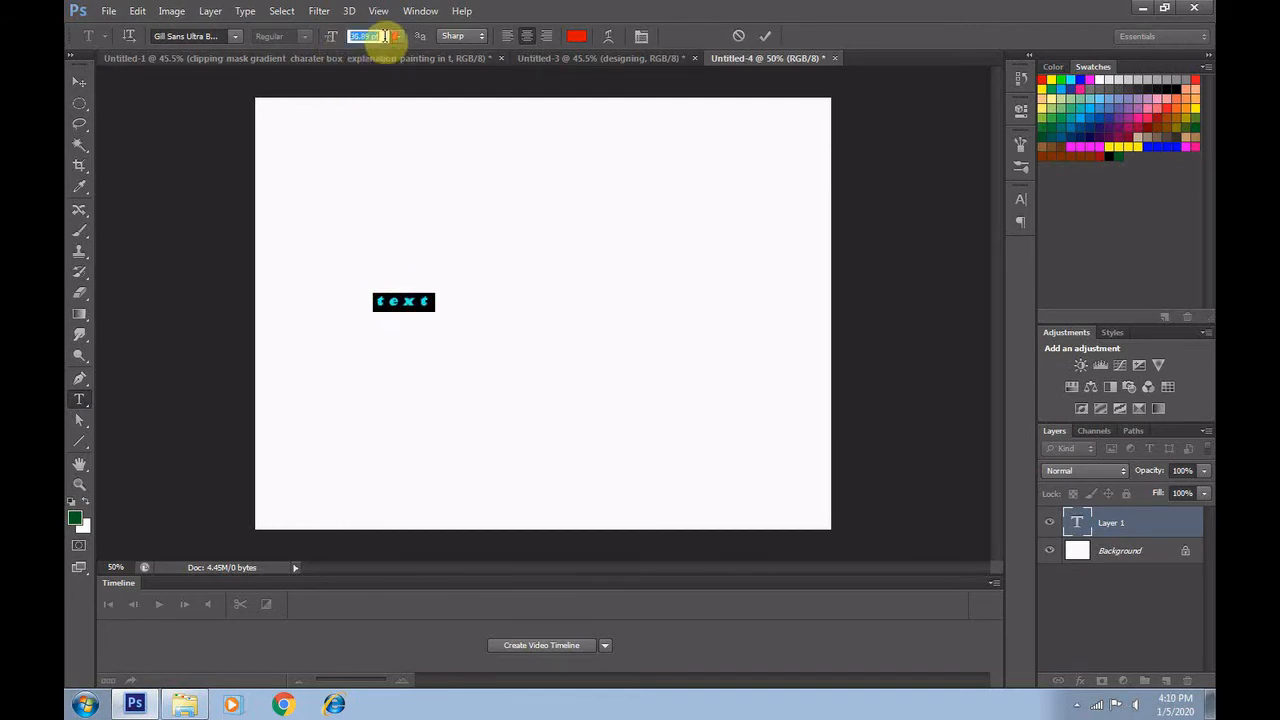
pyautogui.press('Up')
pyautogui.press('Up')
pyautogui.press('Up')
pyautogui.press('Up')
pyautogui.press('Up')
pyautogui.press('Up')
pyautogui.press('Up')
pyautogui.press('Up')
pyautogui.press('Up')
pyautogui.press('Up')
pyautogui.press('Up')
pyautogui.press('Up')
pyautogui.press('Up')
pyautogui.press('Up')
pyautogui.press('Up')
pyautogui.press('Up')
pyautogui.press('Up')
pyautogui.press('Up')
pyautogui.press('Up')
pyautogui.press('Up')
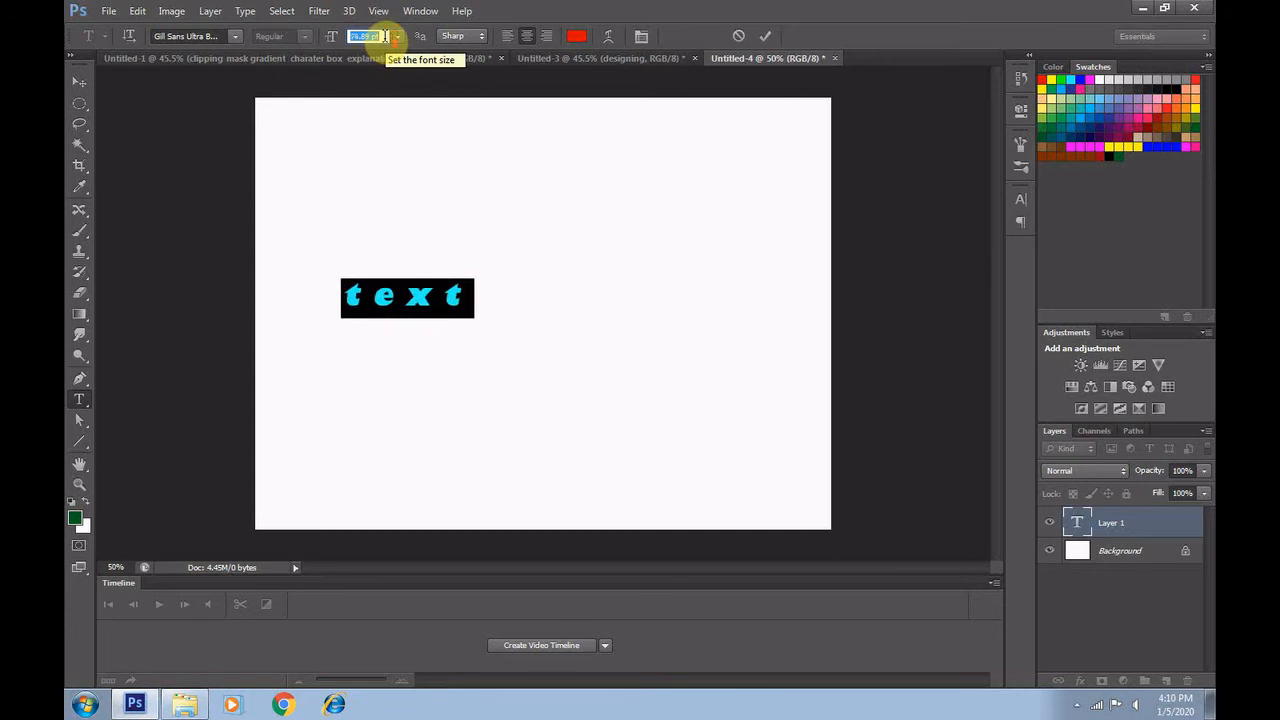
pyautogui.press('Up')
pyautogui.press('Up')
pyautogui.press('Up')
pyautogui.press('Up')
pyautogui.press('Up')
pyautogui.press('Up')
pyautogui.press('Up')
pyautogui.press('Up')
pyautogui.press('Up')
pyautogui.press('Up')
pyautogui.press('Up')
pyautogui.press('Up')
pyautogui.press('Up')
pyautogui.press('Up')
pyautogui.press('Up')
pyautogui.press('Up')
pyautogui.press('Up')
pyautogui.press('Up')
pyautogui.press('Up')
pyautogui.press('Up')
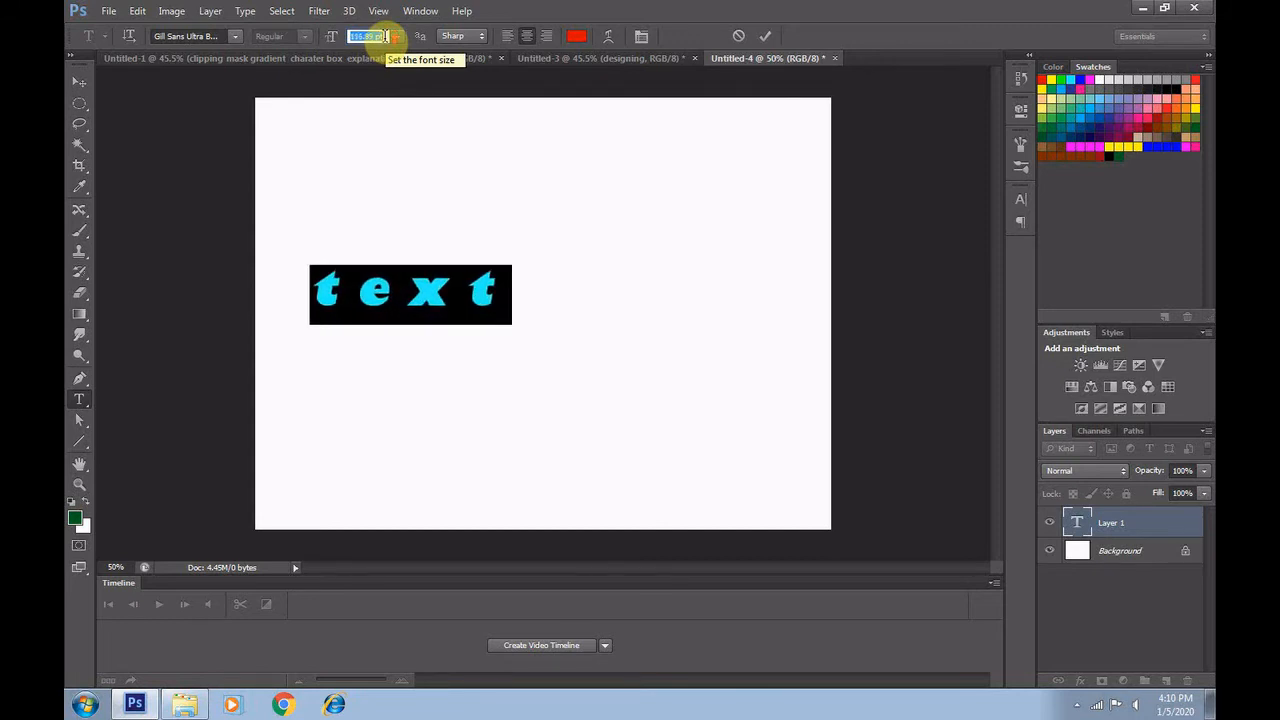
# Shift the enlarged text to the right, erase all its letters and leave text editing
pyautogui.moveTo(484, 354); pyautogui.dragTo(605, 347)
pyautogui.press('BackSpace')
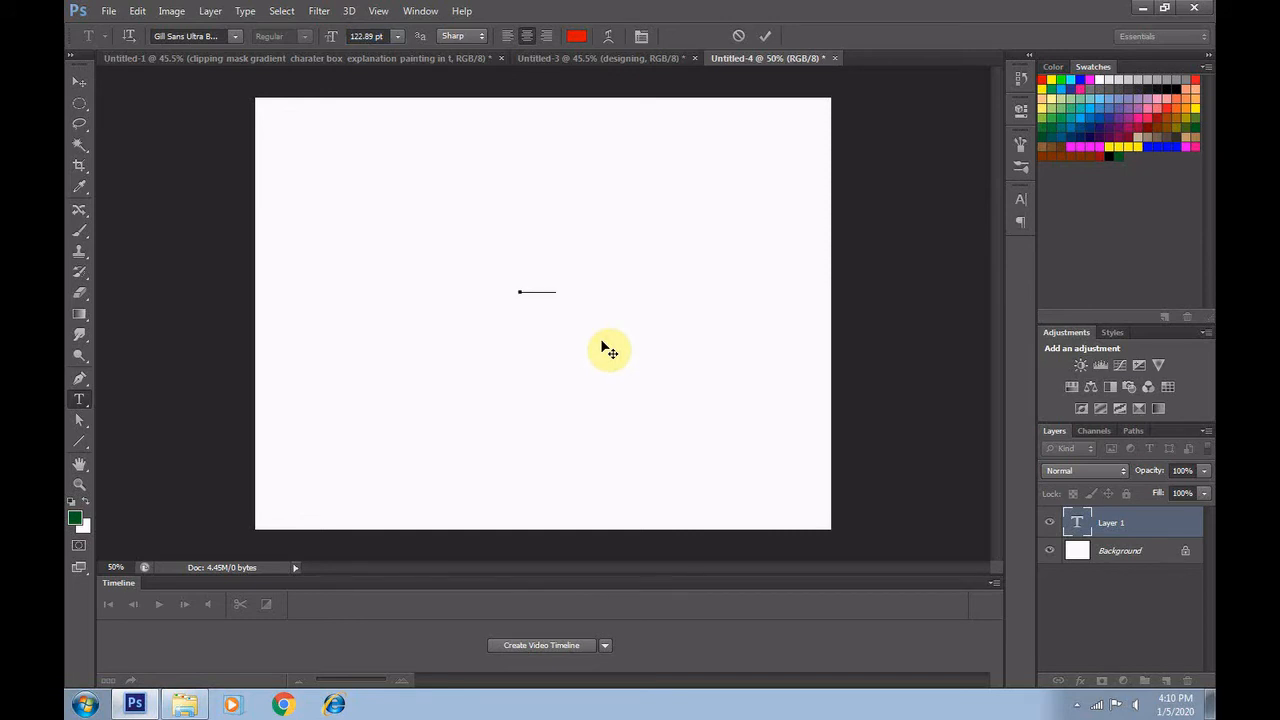
pyautogui.press('ctrl')
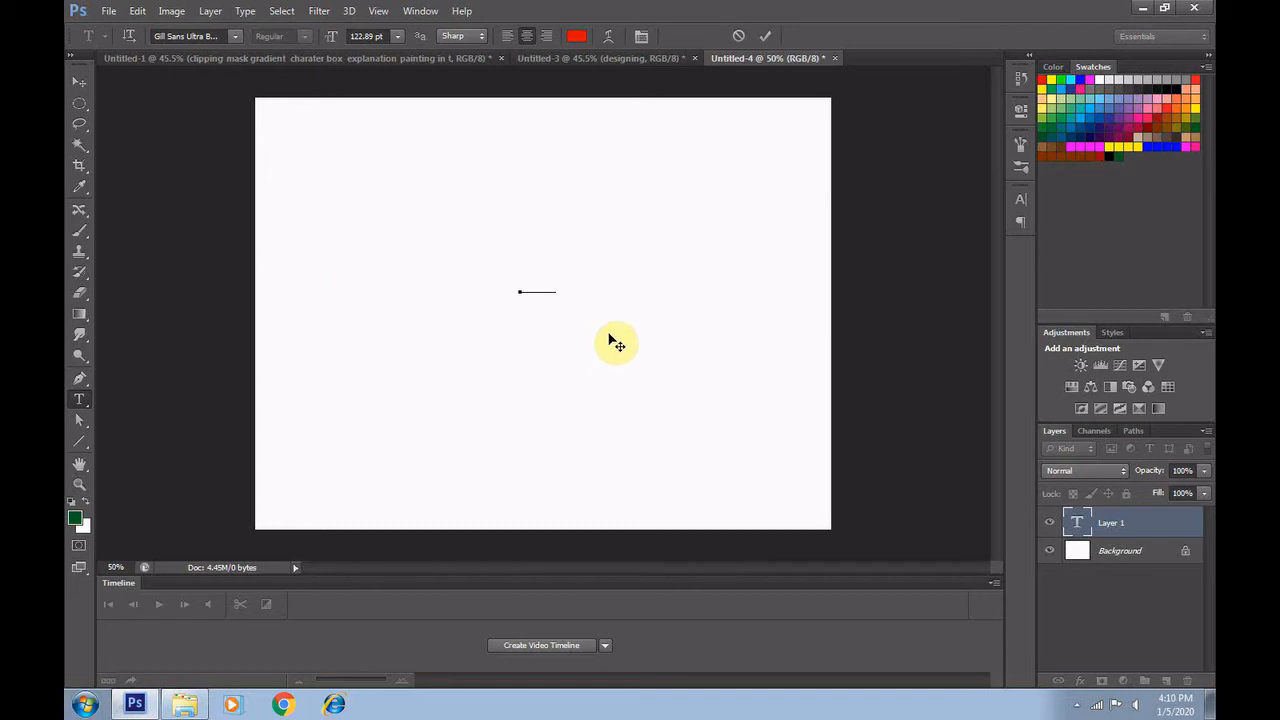
pyautogui.click(80, 80)
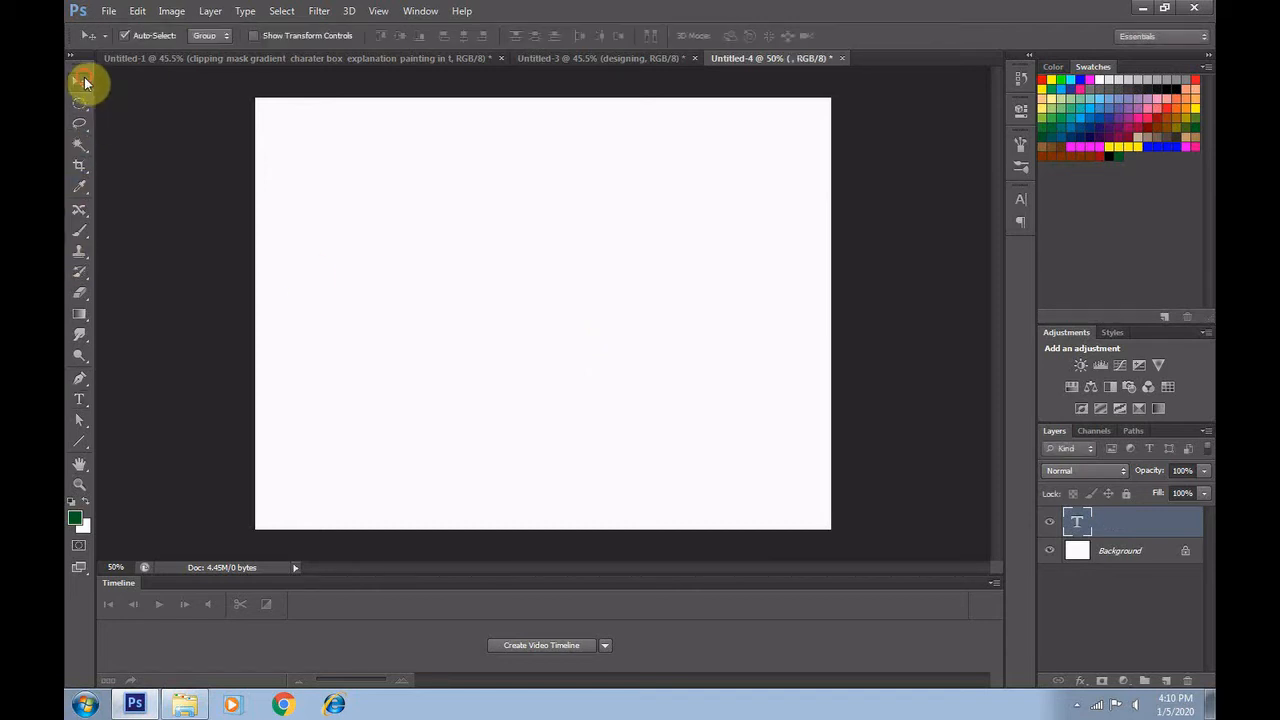
# Add a new point text reading "text" in the upper middle of the canvas and commit it
pyautogui.click(80, 399)
pyautogui.click(458, 273)
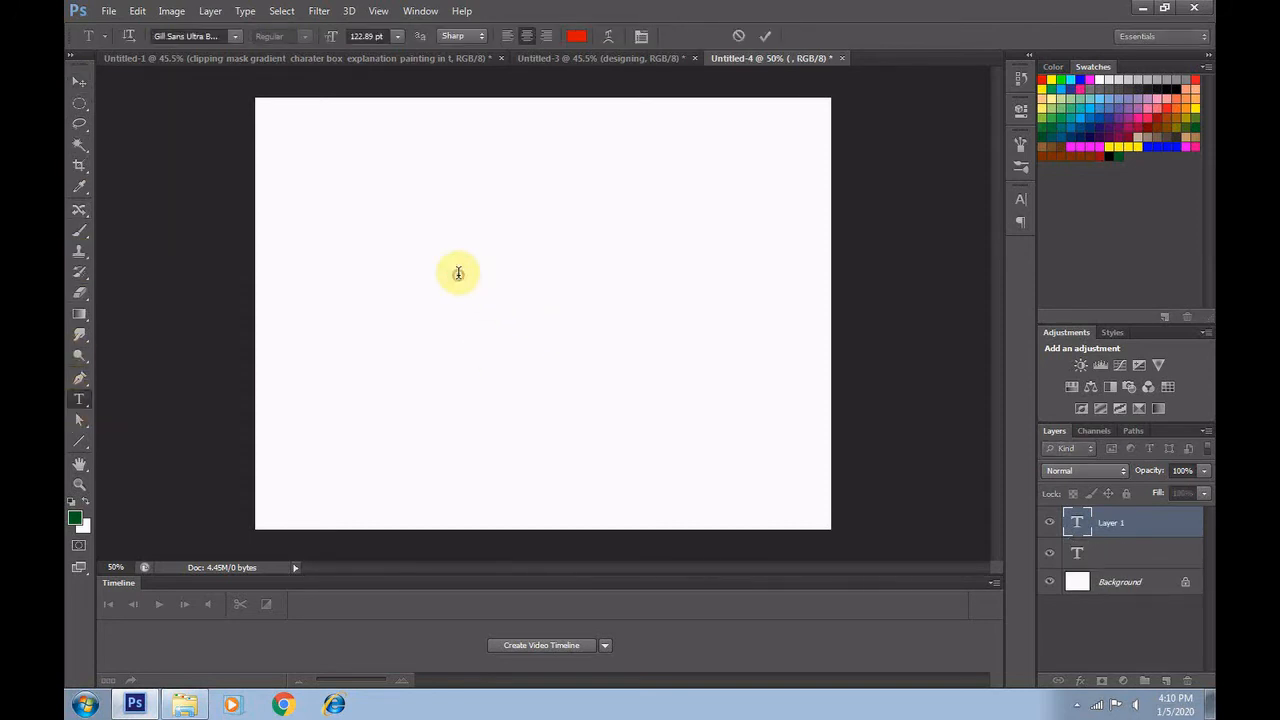
pyautogui.write('the ')
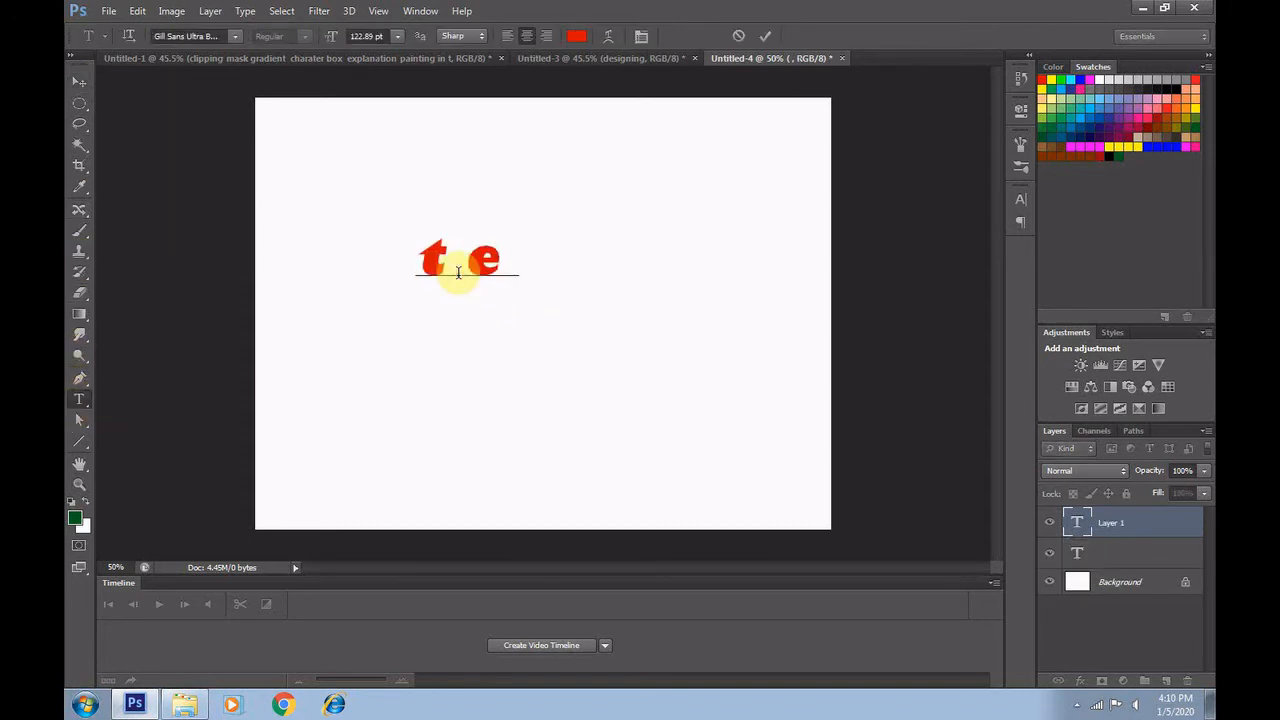
pyautogui.write('xt')
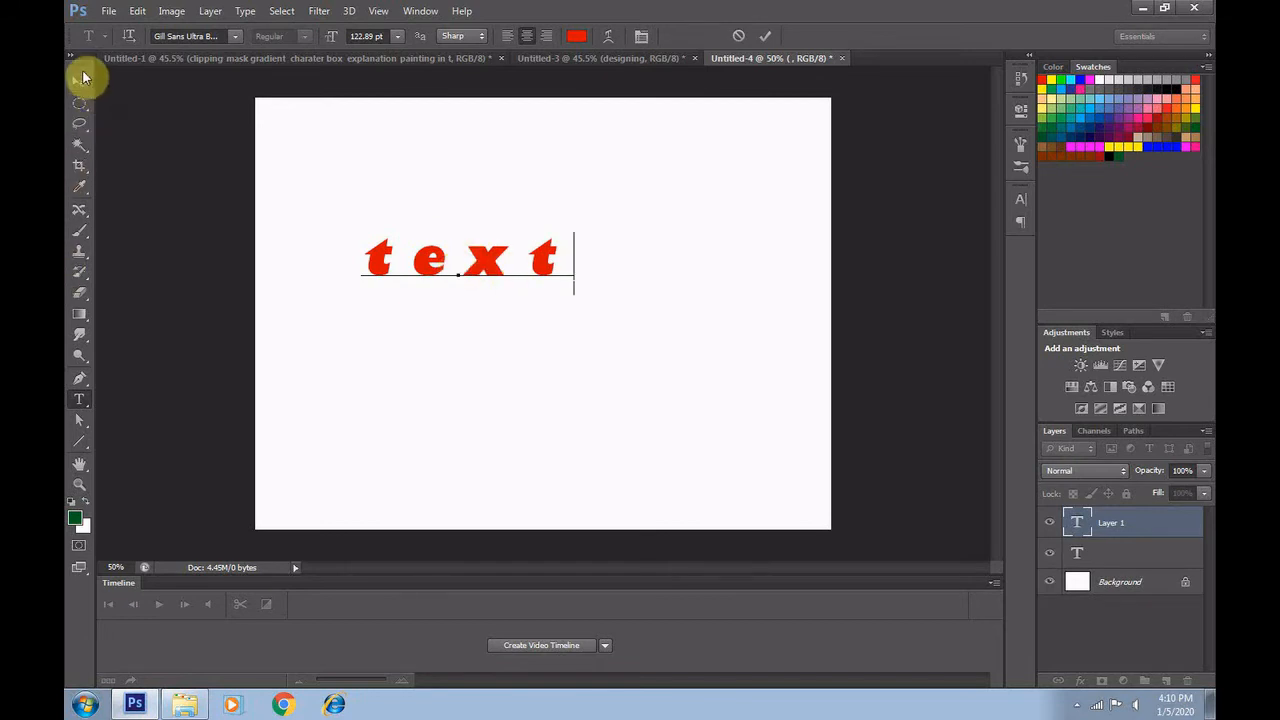
pyautogui.click(83, 77)
# Nudge the red text to the right until it sits roughly centred horizontally on the canvas
pyautogui.press('Right')
pyautogui.press('Right')
pyautogui.press('Right')
pyautogui.press('Right')
pyautogui.press('Right')
pyautogui.press('Right')
pyautogui.press('Right')
pyautogui.press('Right')
pyautogui.press('Right')
pyautogui.press('Right')
pyautogui.press('Right')
pyautogui.press('Right')
pyautogui.press('Right')
pyautogui.press('Right')
pyautogui.press('Right')
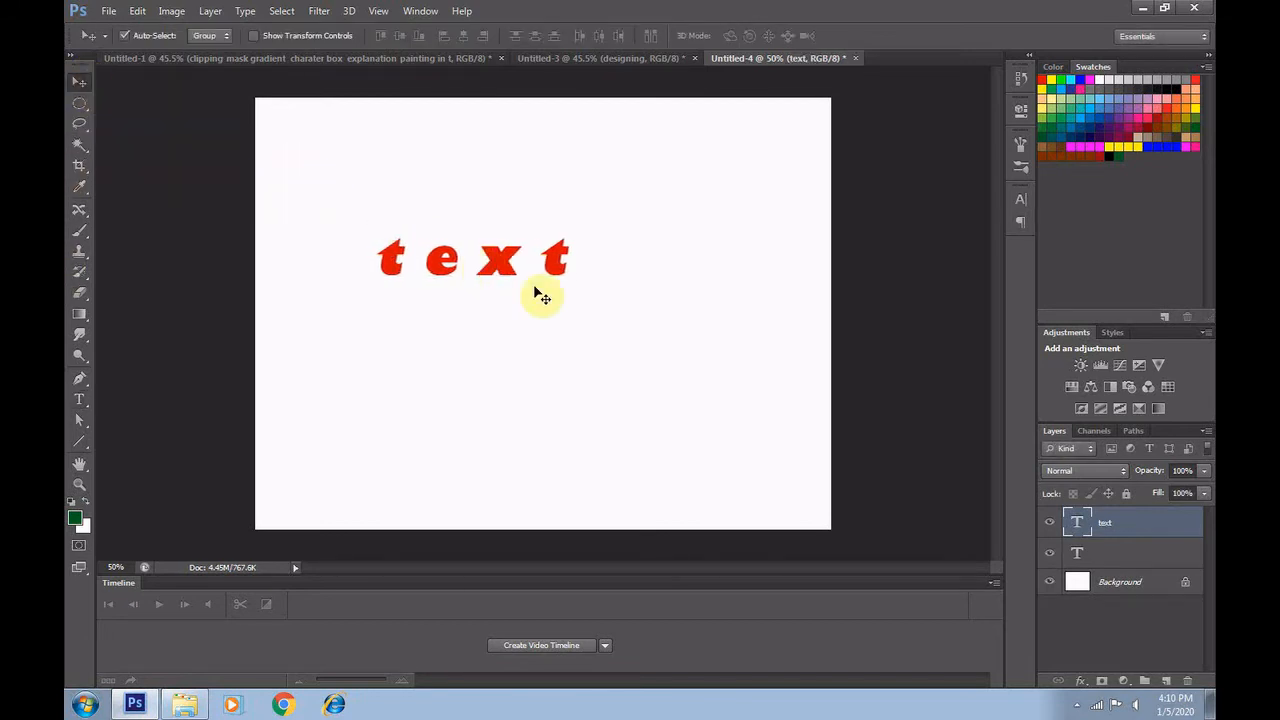
pyautogui.press('Right')
pyautogui.press('Right')
pyautogui.press('Right')
pyautogui.press('Right')
pyautogui.press('Right')
pyautogui.press('Right')
pyautogui.press('Right')
pyautogui.press('Right')
pyautogui.press('Right')
pyautogui.press('Right')
pyautogui.press('Right')
pyautogui.press('Right')
pyautogui.press('Right')
pyautogui.press('Right')
pyautogui.press('Right')
pyautogui.press('Right')
pyautogui.press('Right')
pyautogui.press('Right')
pyautogui.press('Right')
pyautogui.press('Right')
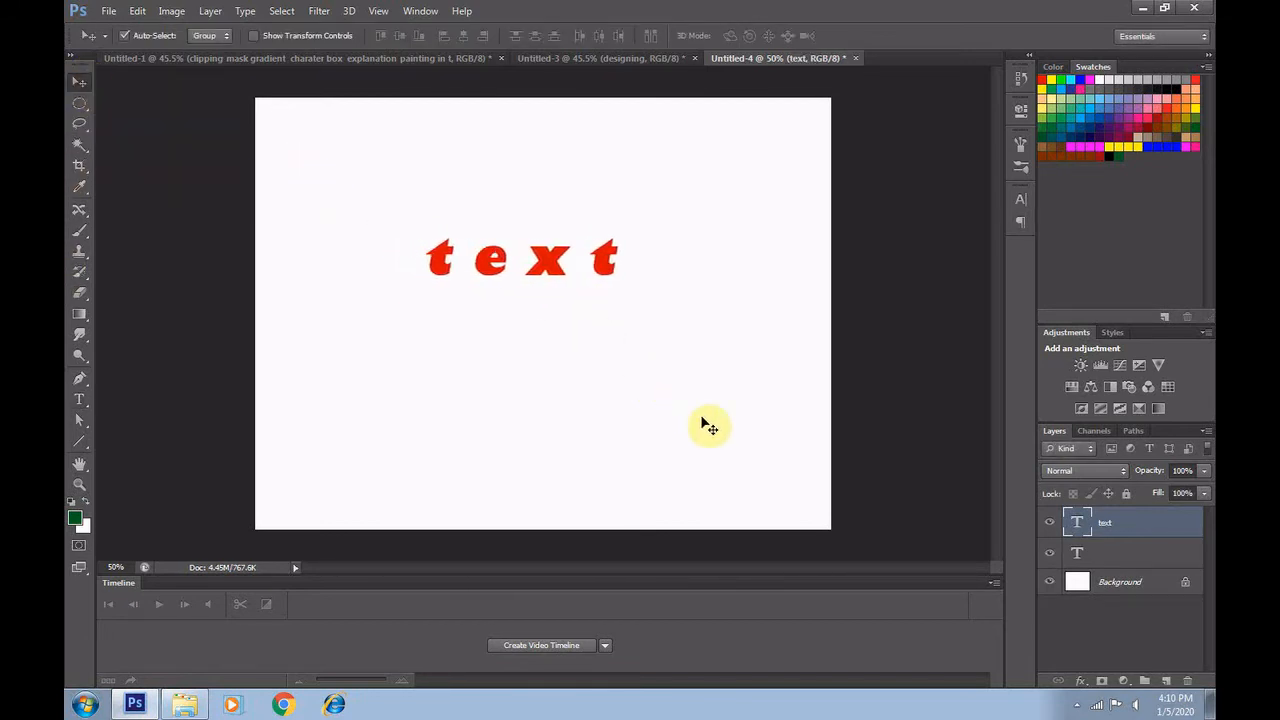
pyautogui.press('Right')
pyautogui.press('Right')
pyautogui.press('Right')
pyautogui.press('Right')
pyautogui.press('Right')
pyautogui.press('Right')
pyautogui.press('Right')
pyautogui.press('Right')
pyautogui.press('Right')
pyautogui.press('Right')
pyautogui.press('Right')
pyautogui.press('Right')
pyautogui.press('Right')
pyautogui.press('Right')
pyautogui.press('Right')
pyautogui.press('Right')
pyautogui.press('Right')
pyautogui.press('Right')
pyautogui.press('Right')
pyautogui.press('Right')
# Delete the empty text layer above the background and make the "text" layer active
pyautogui.click(1100, 557)
pyautogui.press('Delete')
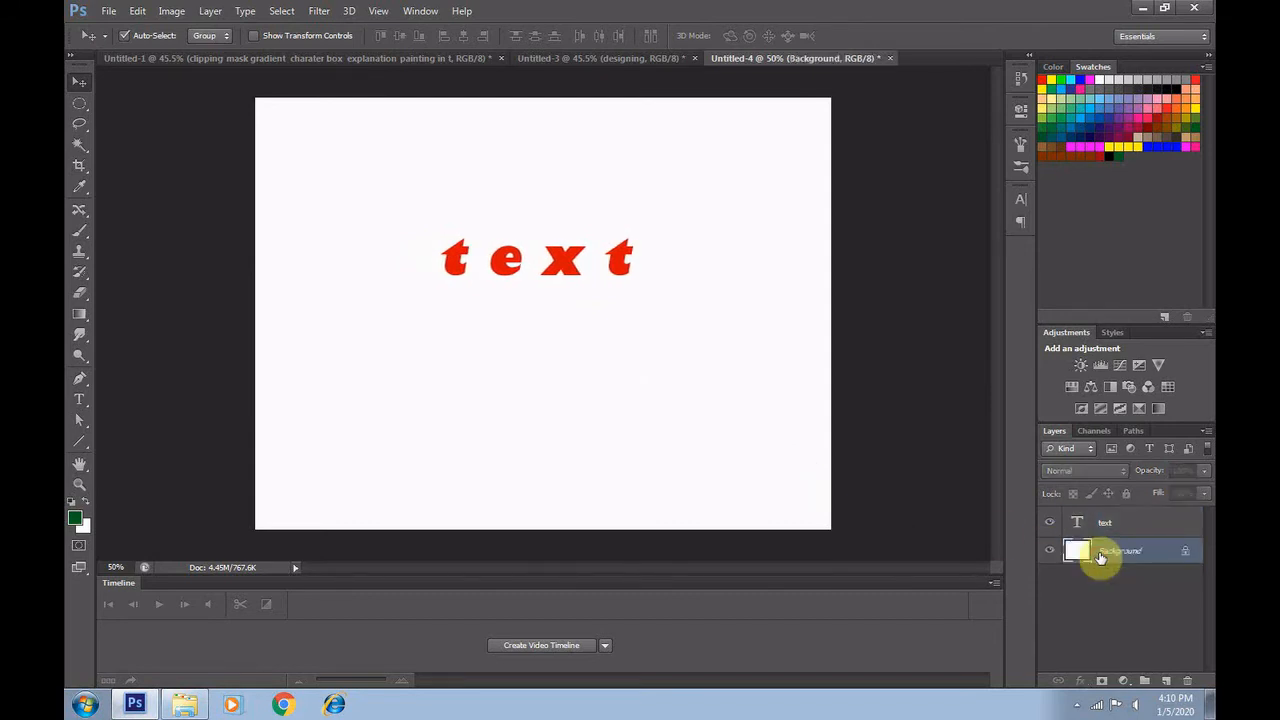
pyautogui.click(1138, 526)
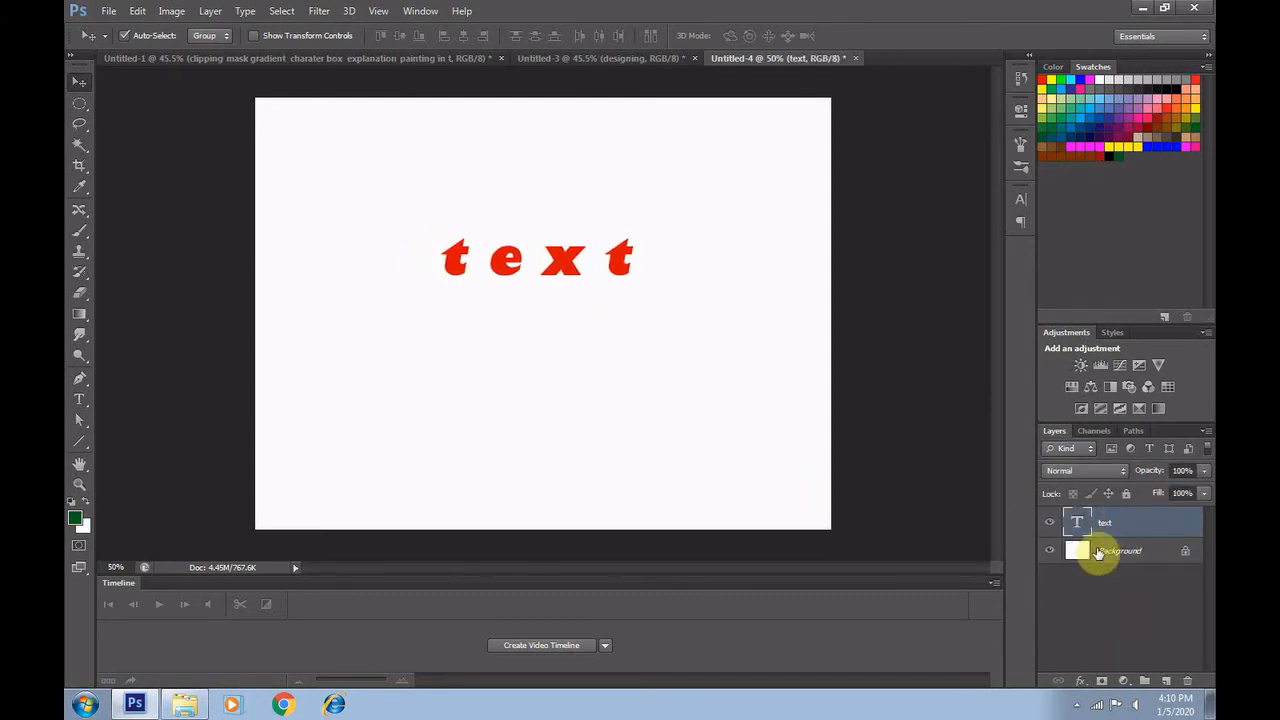
# Apply a Bevel & Emboss inner bevel to the text with depth about 600%, size 8 px and soften 16 px
pyautogui.click(1078, 686)
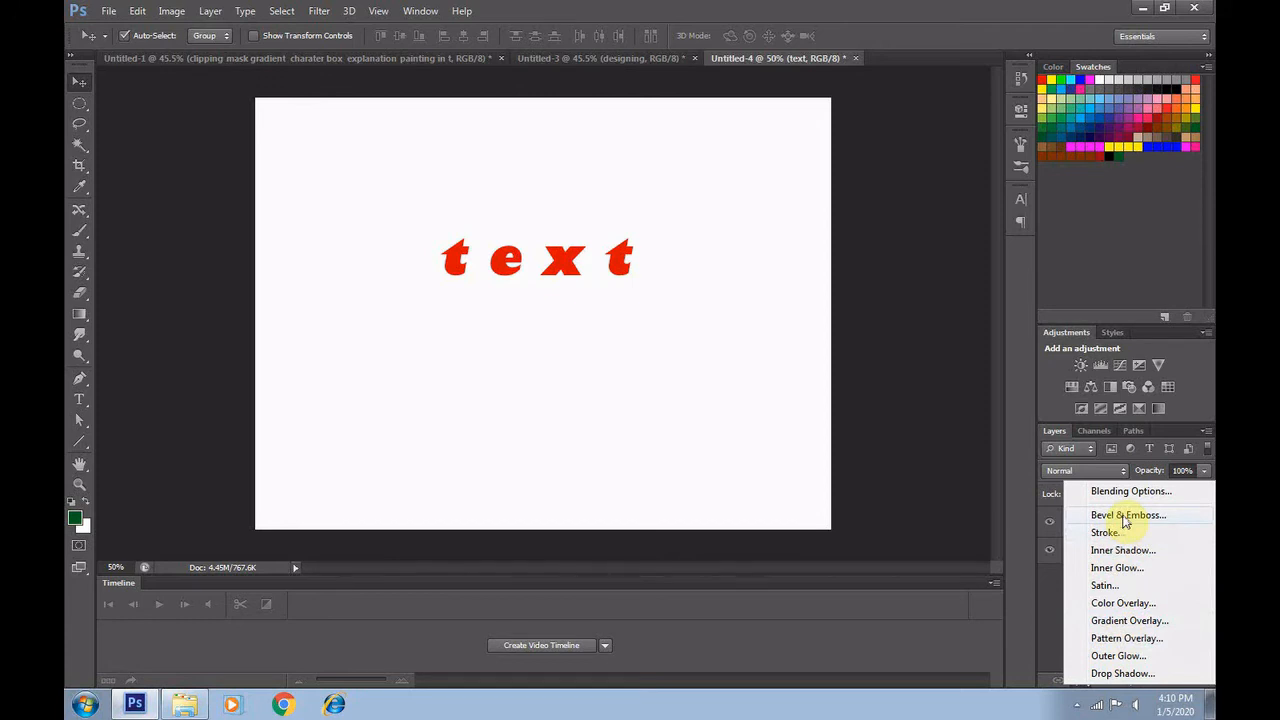
pyautogui.click(1125, 516)
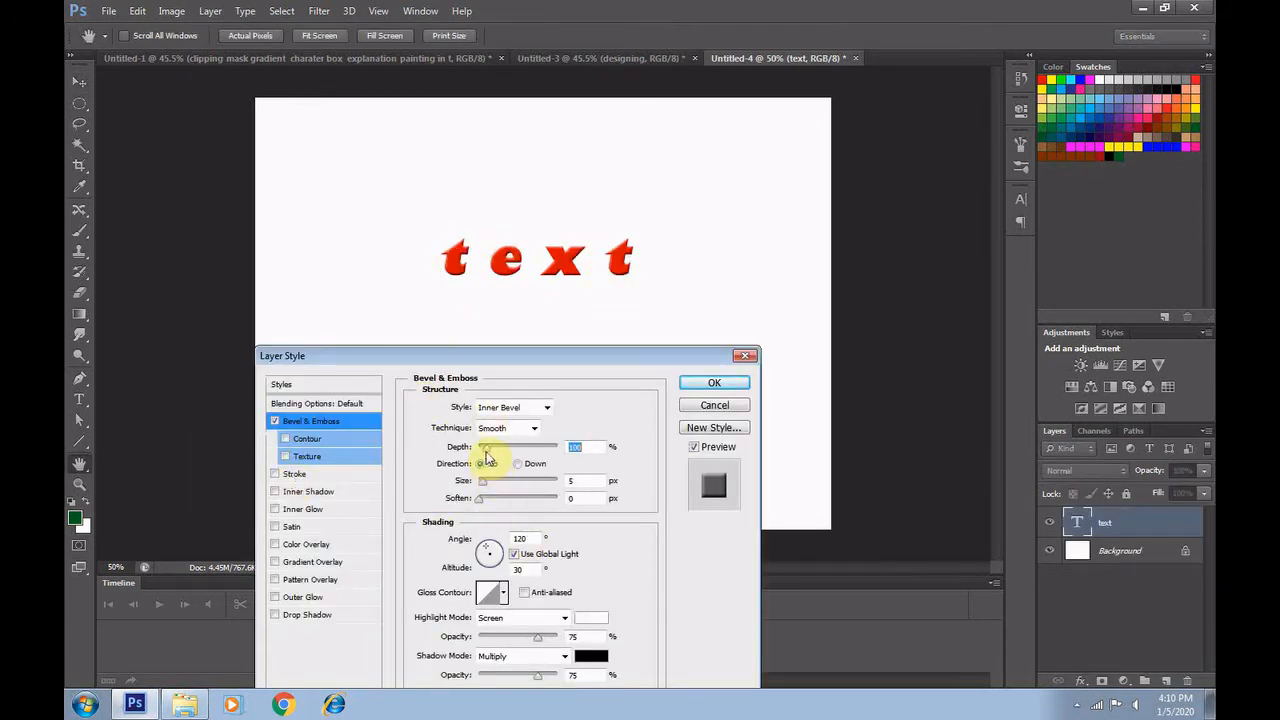
pyautogui.moveTo(487, 452)
pyautogui.mouseDown()
pyautogui.moveTo(548, 452)
pyautogui.moveTo(436, 456)
pyautogui.moveTo(490, 452)
pyautogui.mouseUp()
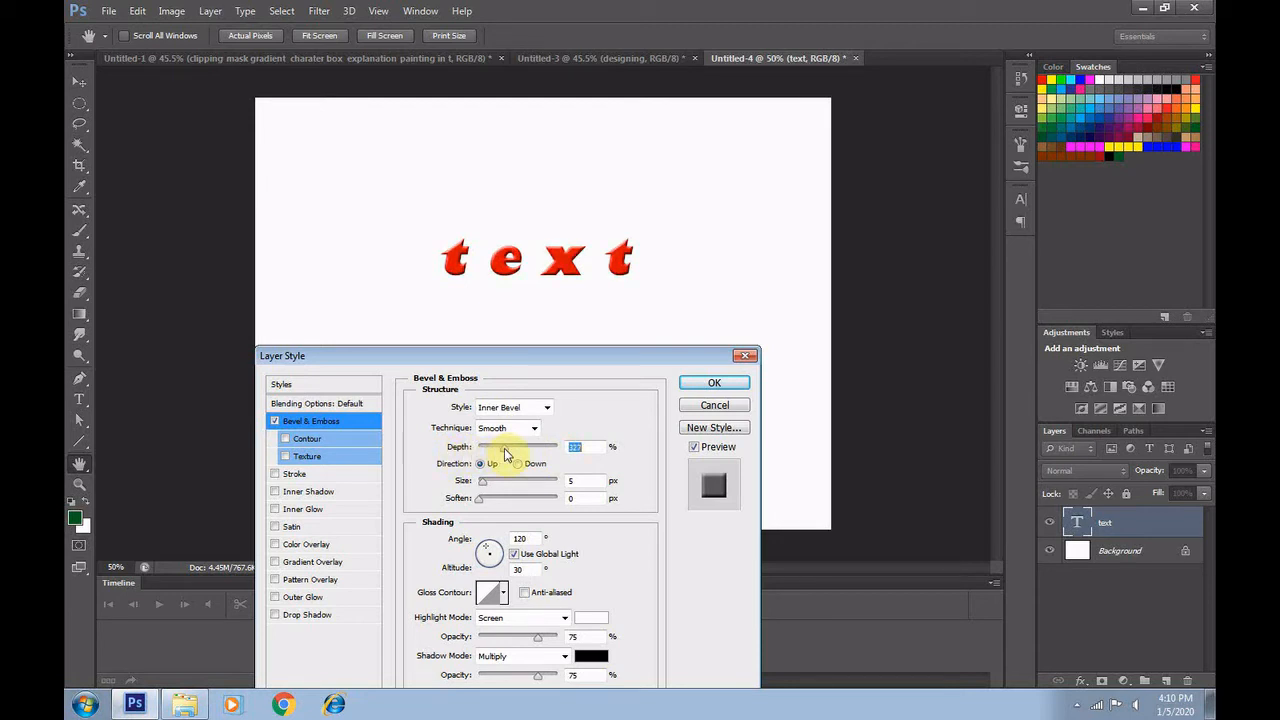
pyautogui.moveTo(505, 455)
pyautogui.mouseDown()
pyautogui.moveTo(573, 465)
pyautogui.moveTo(373, 470)
pyautogui.moveTo(505, 476)
pyautogui.moveTo(490, 478)
pyautogui.moveTo(488, 498)
pyautogui.moveTo(494, 462)
pyautogui.moveTo(512, 452)
pyautogui.moveTo(495, 488)
pyautogui.moveTo(515, 487)
pyautogui.moveTo(480, 500)
pyautogui.moveTo(575, 502)
pyautogui.moveTo(557, 500)
pyautogui.mouseUp()
pyautogui.moveTo(512, 447); pyautogui.dragTo(524, 447)
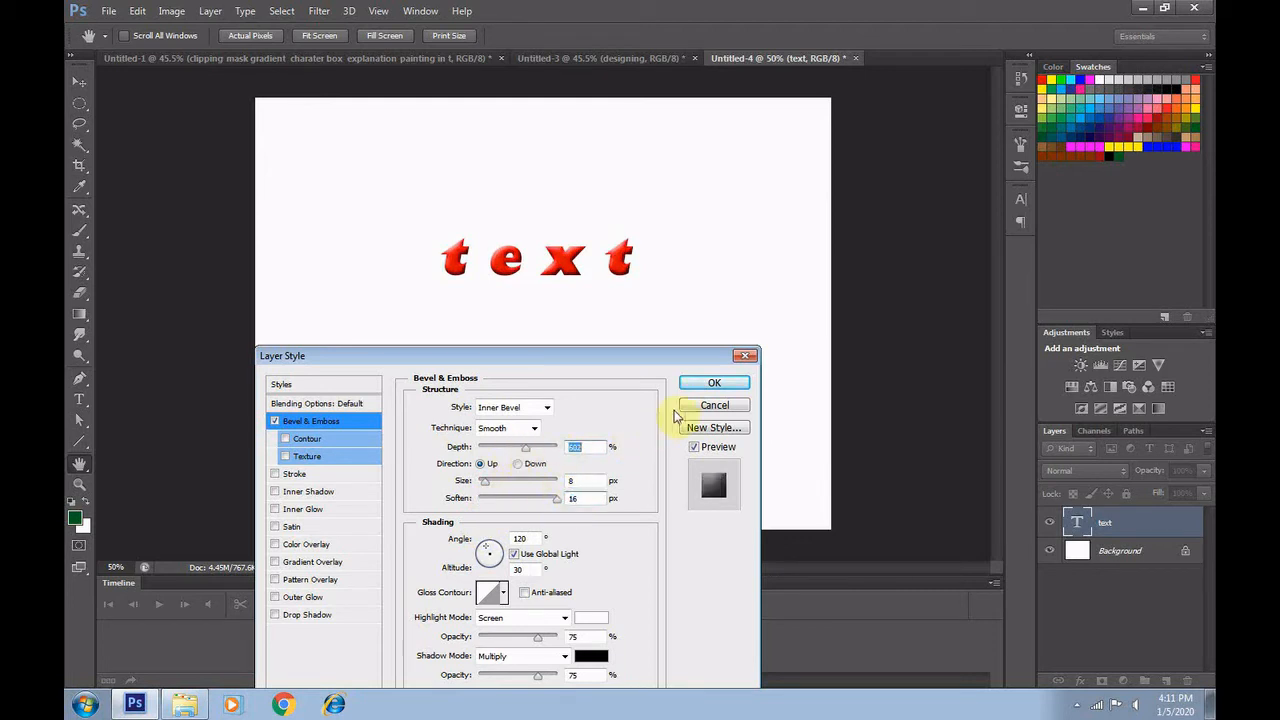
pyautogui.click(714, 390)
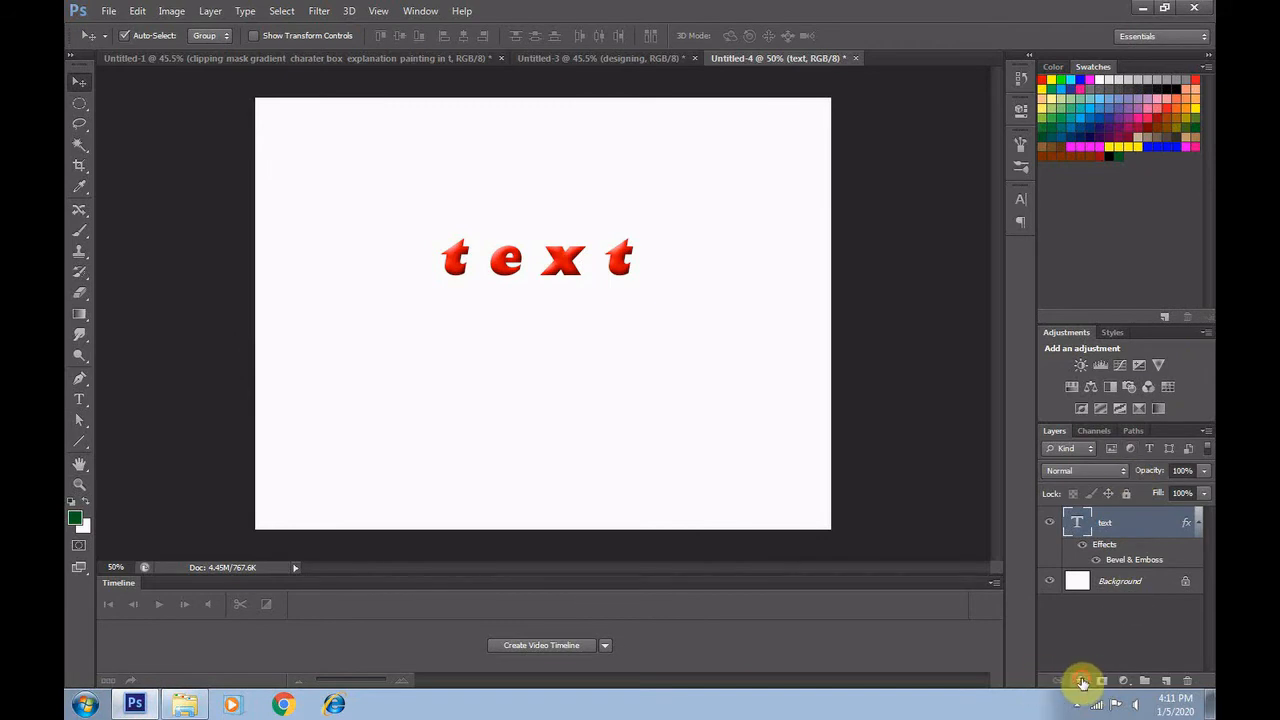
# Try a teal outside Stroke layer style on the text, adjust its size and discard it
pyautogui.click(1081, 683)
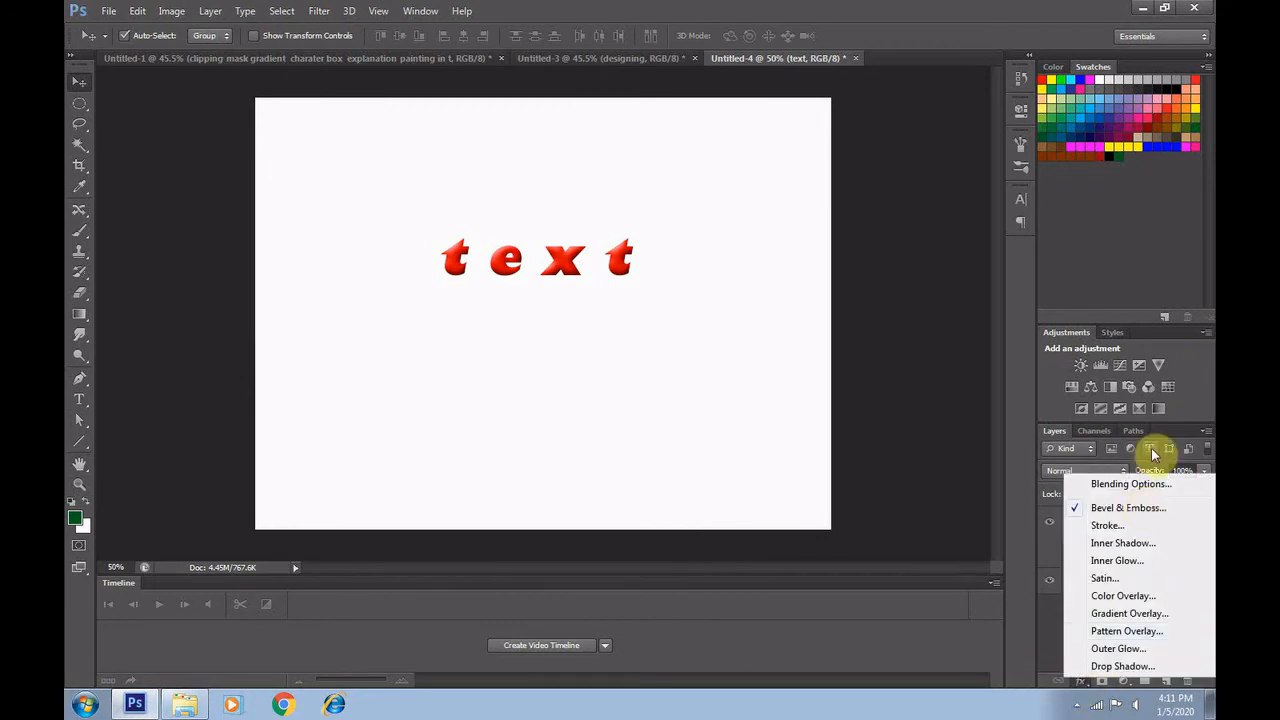
pyautogui.click(1106, 525)
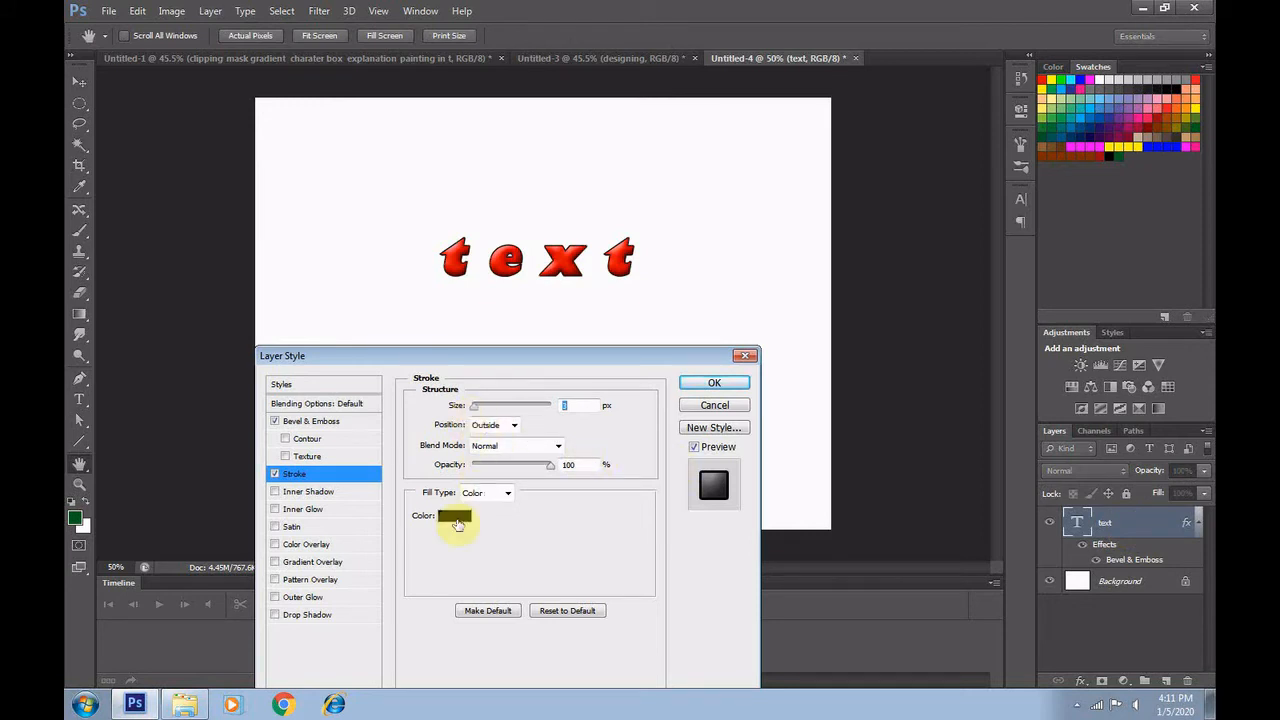
pyautogui.click(456, 512)
pyautogui.moveTo(508, 477); pyautogui.dragTo(571, 323)
pyautogui.moveTo(607, 374); pyautogui.dragTo(604, 454)
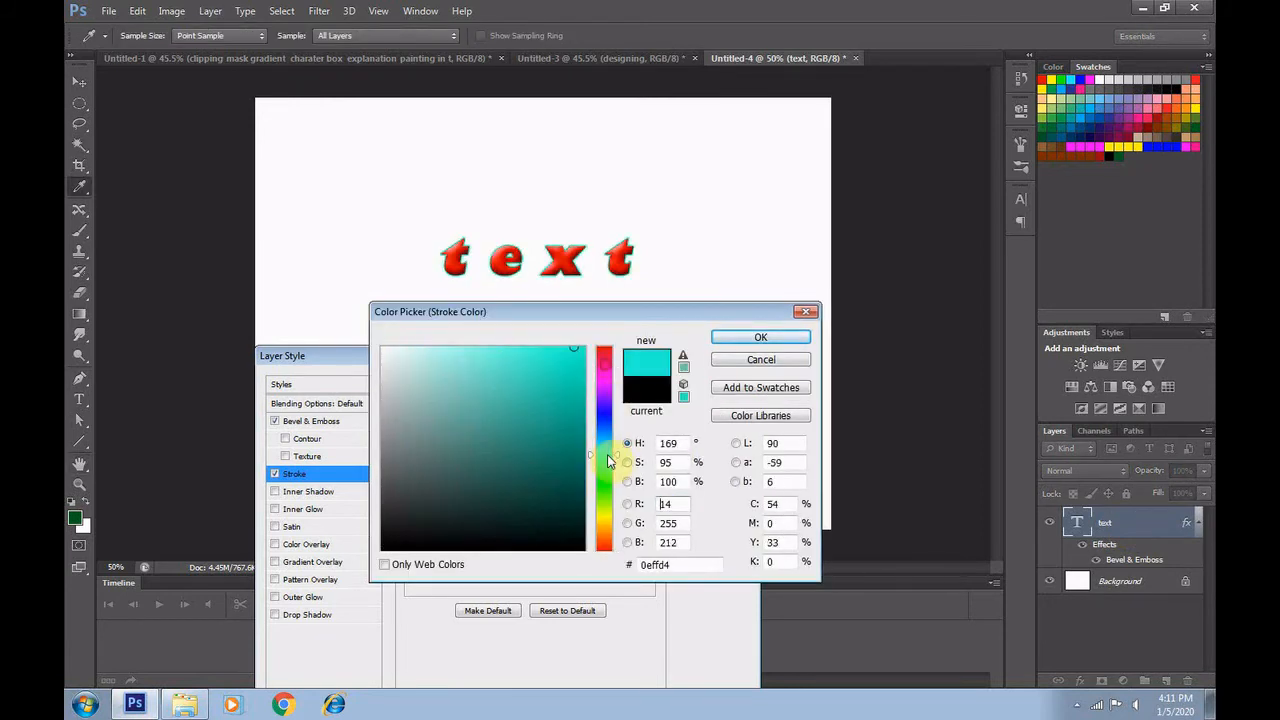
pyautogui.click(567, 438)
pyautogui.moveTo(548, 492); pyautogui.dragTo(557, 410)
pyautogui.click(757, 339)
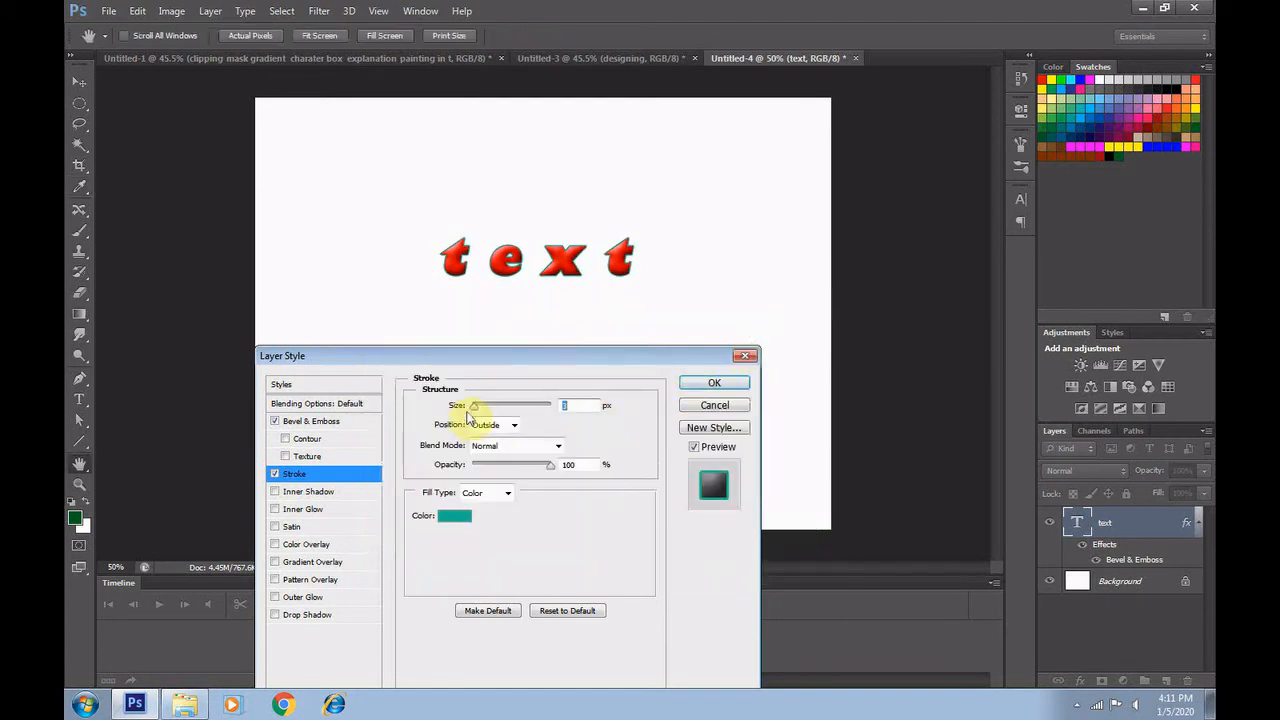
pyautogui.moveTo(476, 410)
pyautogui.mouseDown()
pyautogui.moveTo(535, 415)
pyautogui.moveTo(476, 428)
pyautogui.mouseUp()
pyautogui.click(714, 405)
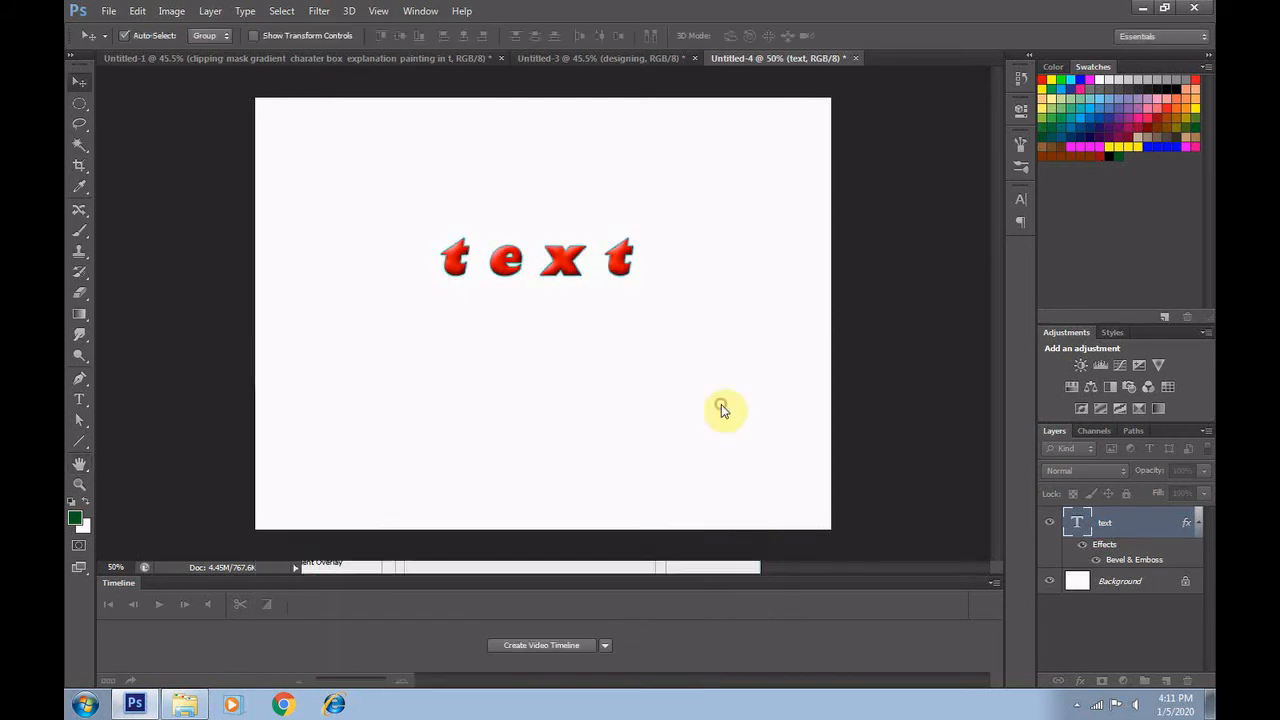
# Preview an Inner Shadow layer style on the text, vary its distance and discard it
pyautogui.click(1080, 681)
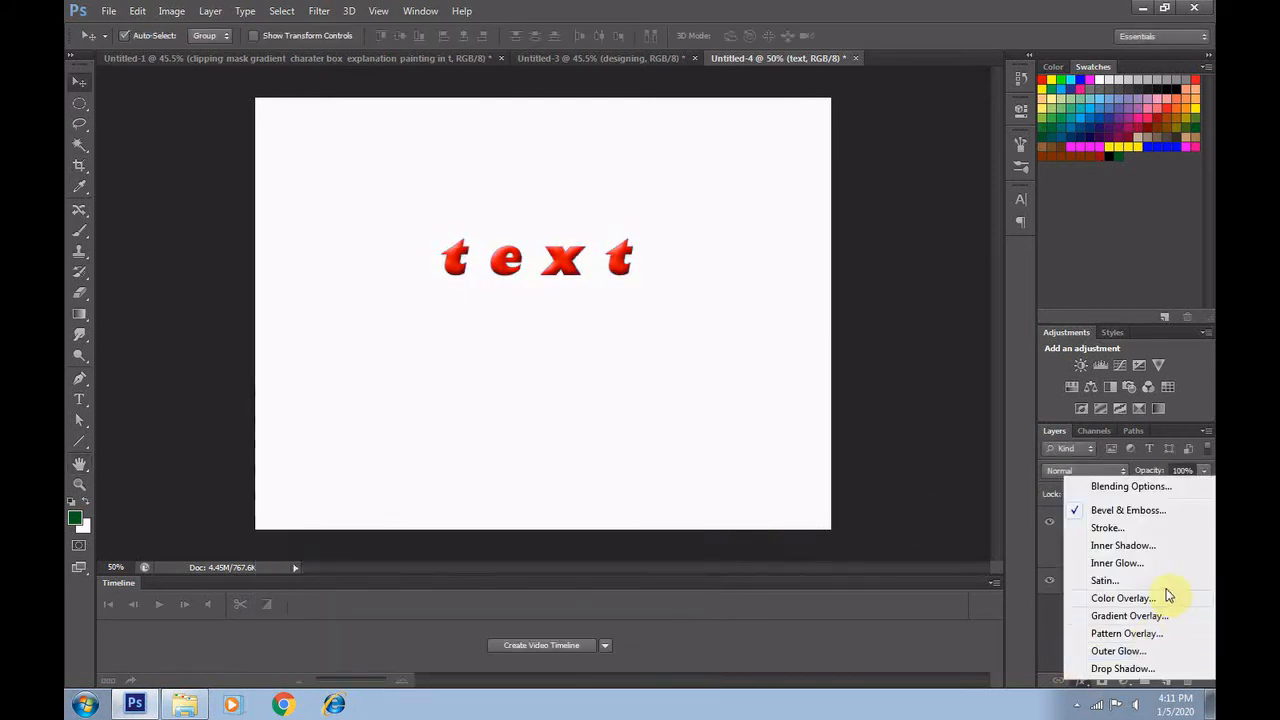
pyautogui.click(1130, 548)
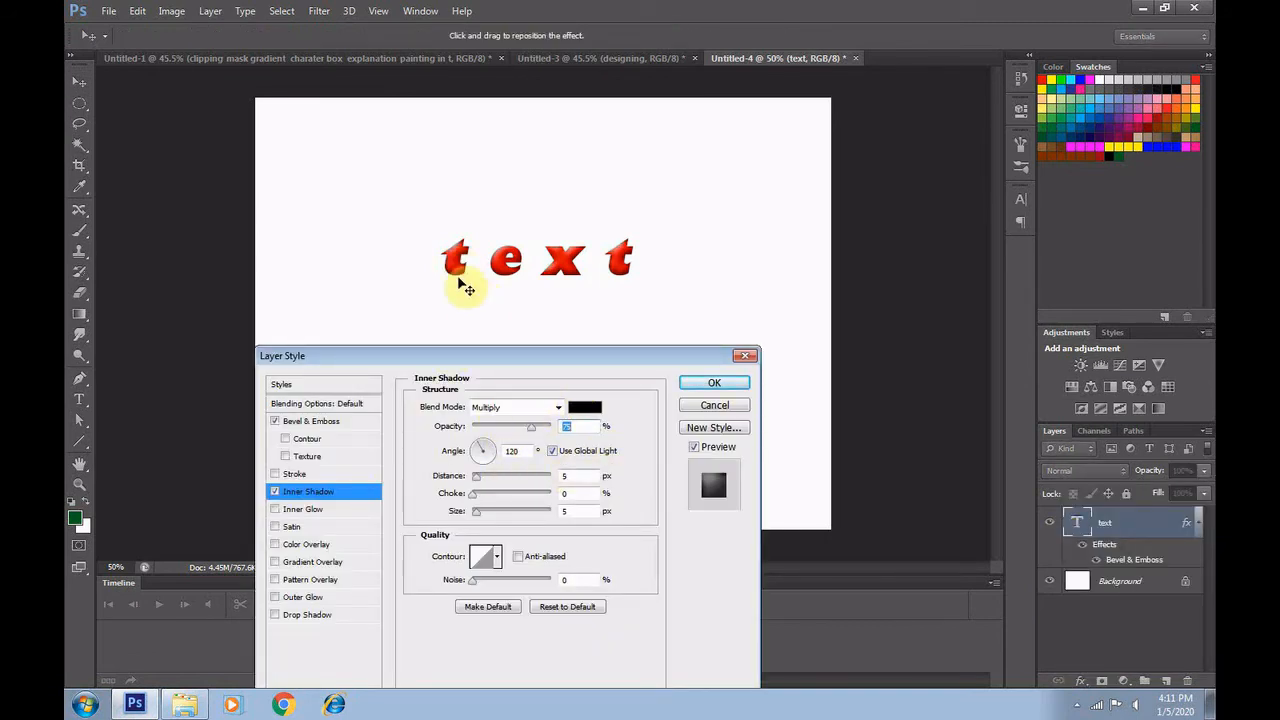
pyautogui.click(714, 405)
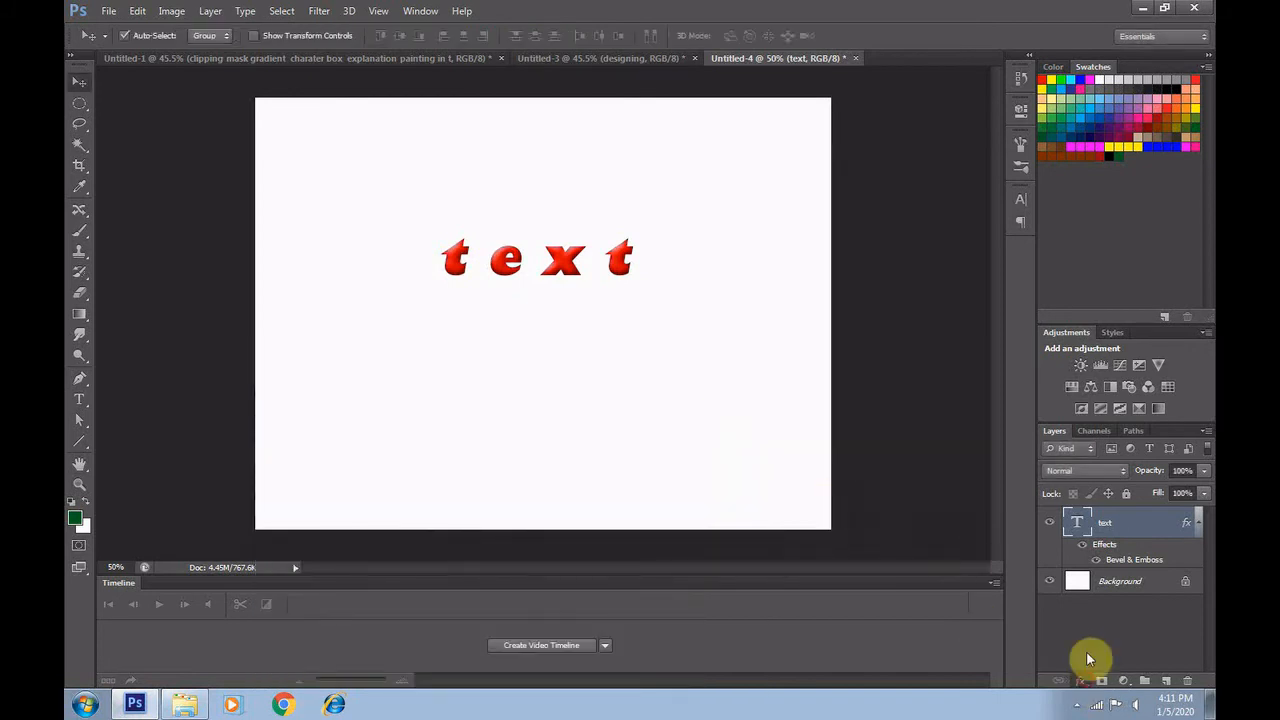
pyautogui.click(1081, 680)
pyautogui.click(1111, 543)
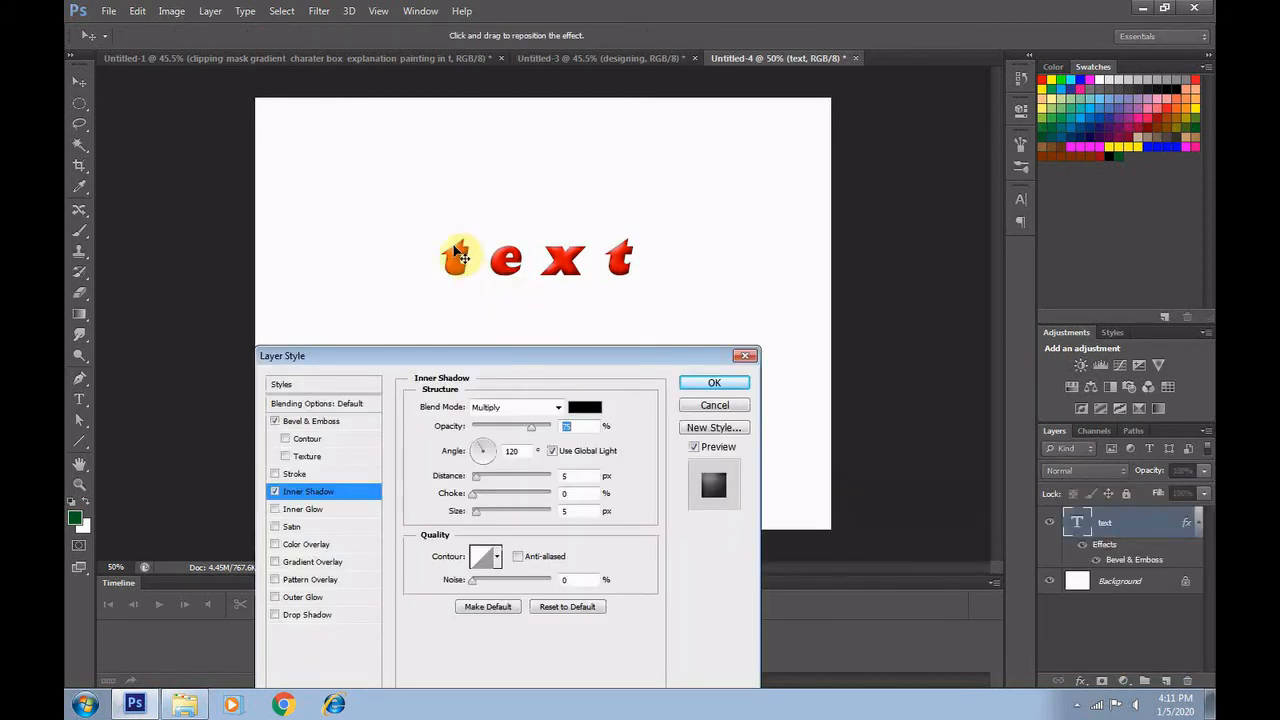
pyautogui.moveTo(474, 484)
pyautogui.mouseDown()
pyautogui.moveTo(551, 490)
pyautogui.moveTo(463, 487)
pyautogui.mouseUp()
pyautogui.click(714, 405)
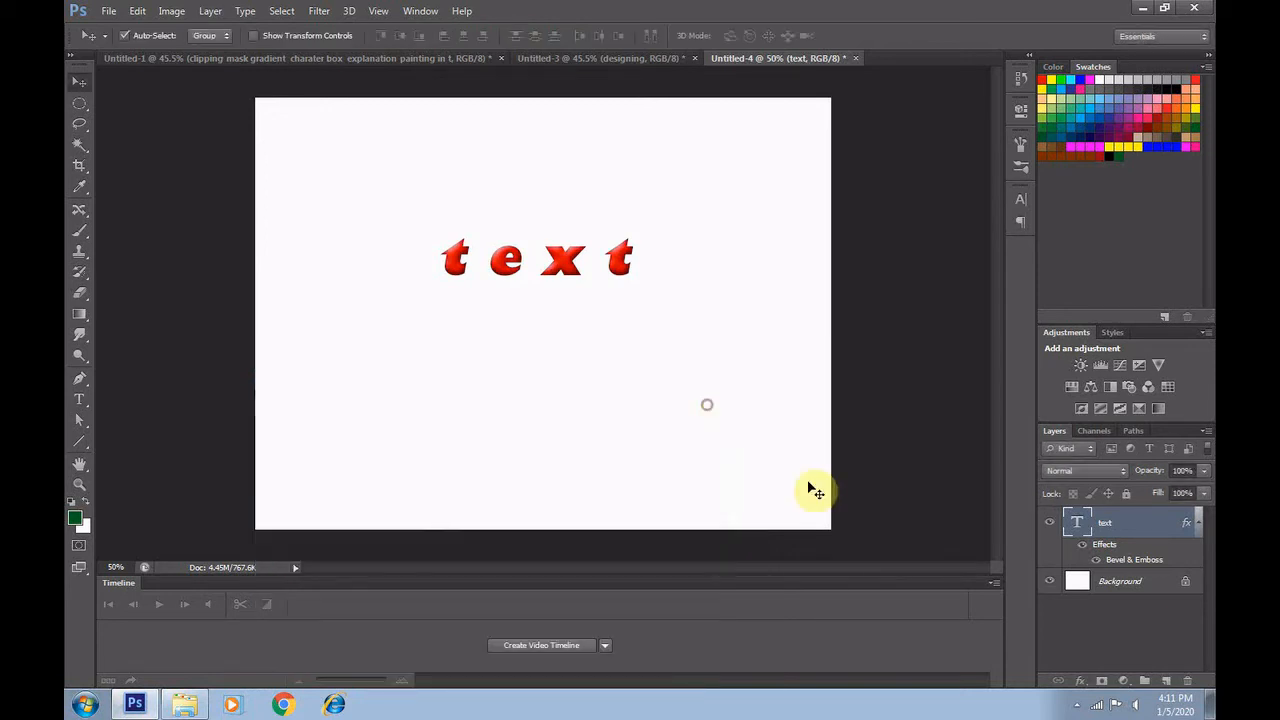
# Try an Inner Glow layer style on the text with its size reduced to 0 px and discard it
pyautogui.click(1080, 681)
pyautogui.click(1116, 565)
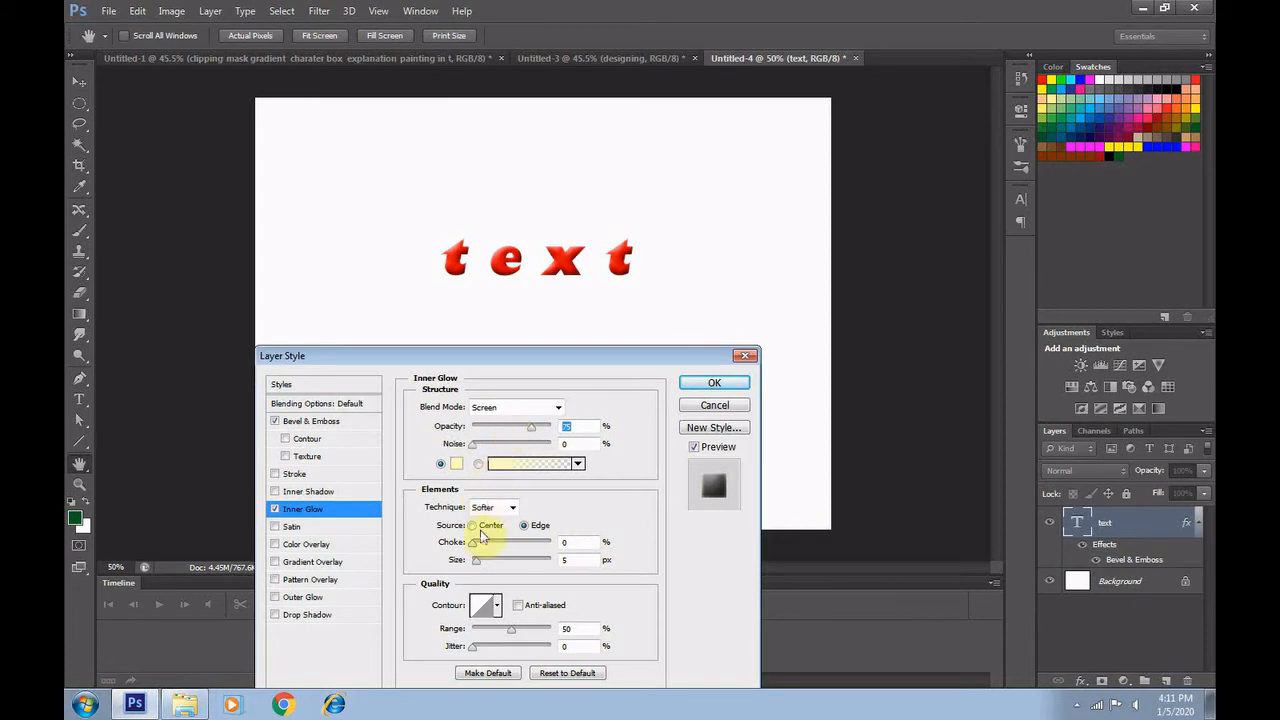
pyautogui.moveTo(473, 542); pyautogui.dragTo(469, 575)
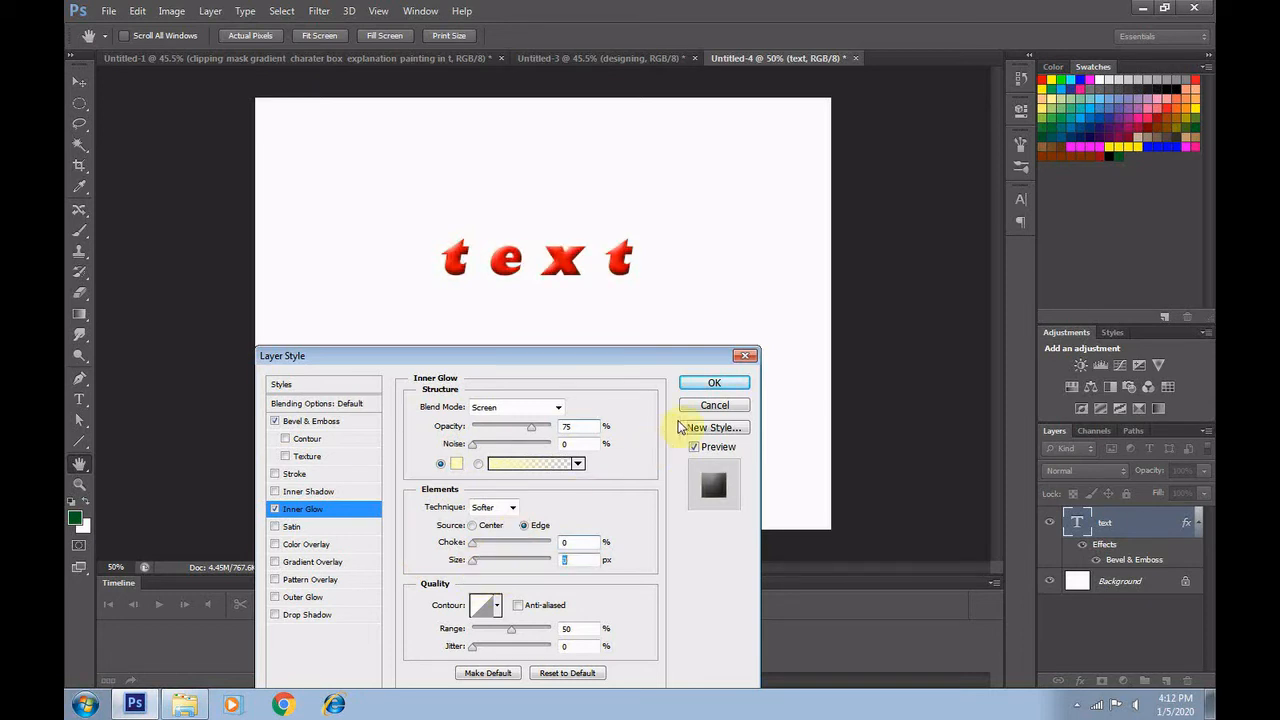
pyautogui.click(690, 408)
# Apply a Satin layer style to the text with 100% opacity, 0 px size and an increased distance
pyautogui.click(1079, 681)
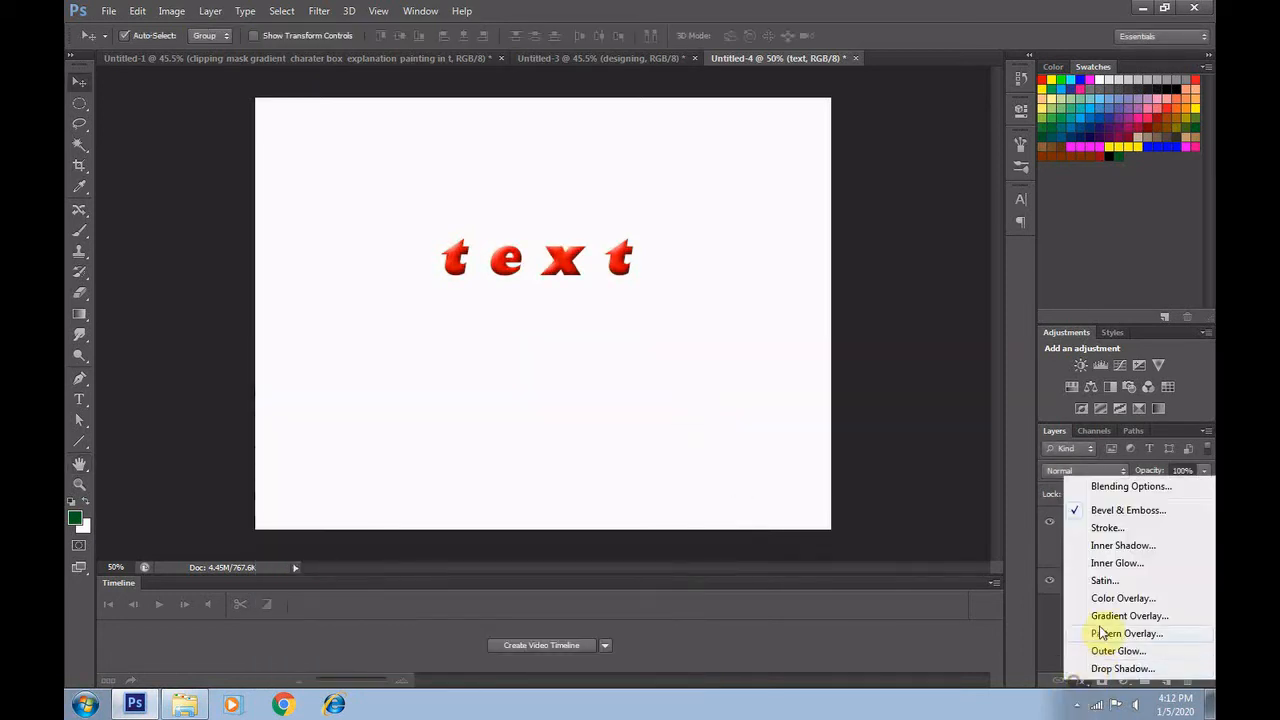
pyautogui.click(1104, 582)
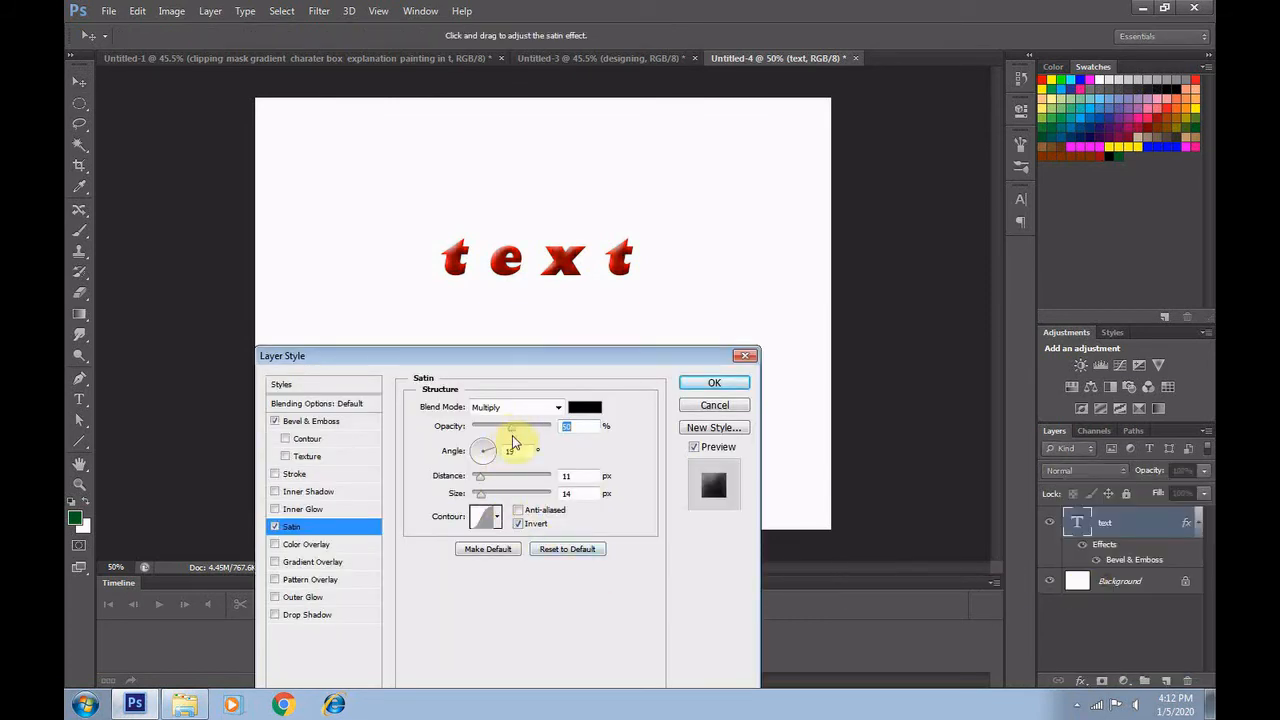
pyautogui.moveTo(479, 479)
pyautogui.mouseDown()
pyautogui.moveTo(552, 494)
pyautogui.moveTo(477, 490)
pyautogui.moveTo(497, 486)
pyautogui.mouseUp()
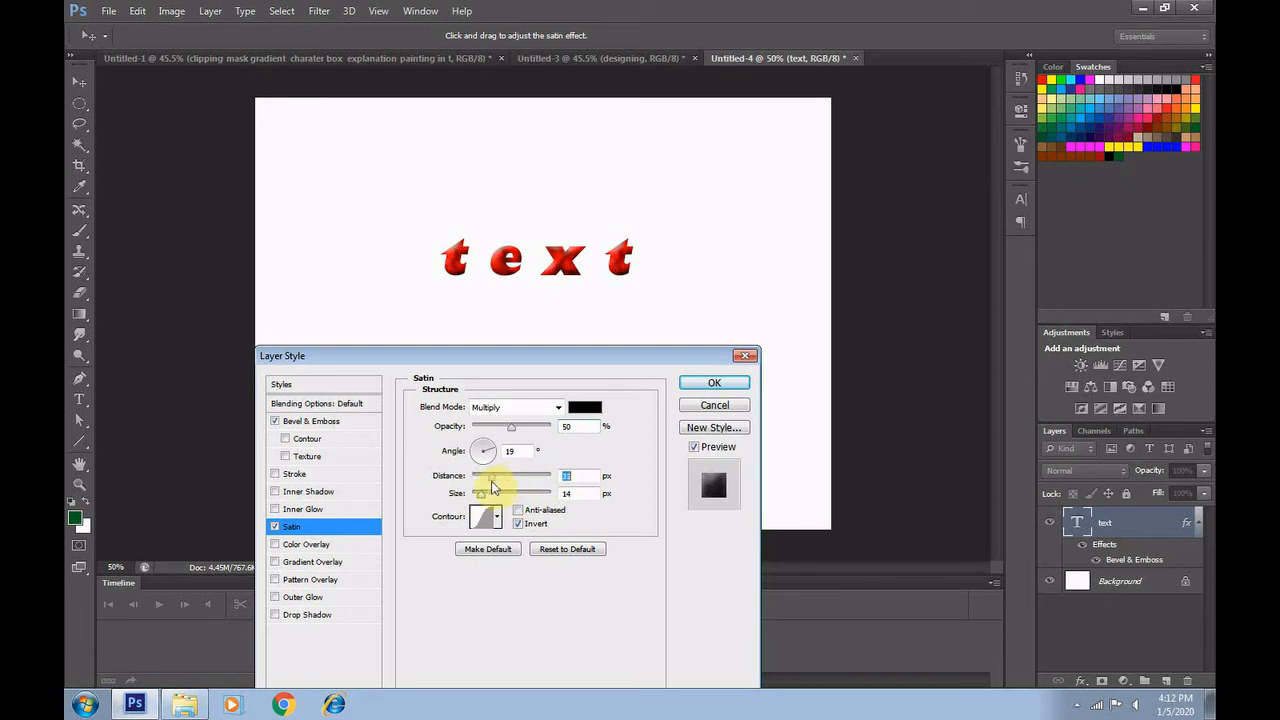
pyautogui.moveTo(491, 483); pyautogui.dragTo(490, 483)
pyautogui.moveTo(480, 496)
pyautogui.mouseDown()
pyautogui.moveTo(533, 498)
pyautogui.moveTo(481, 498)
pyautogui.mouseUp()
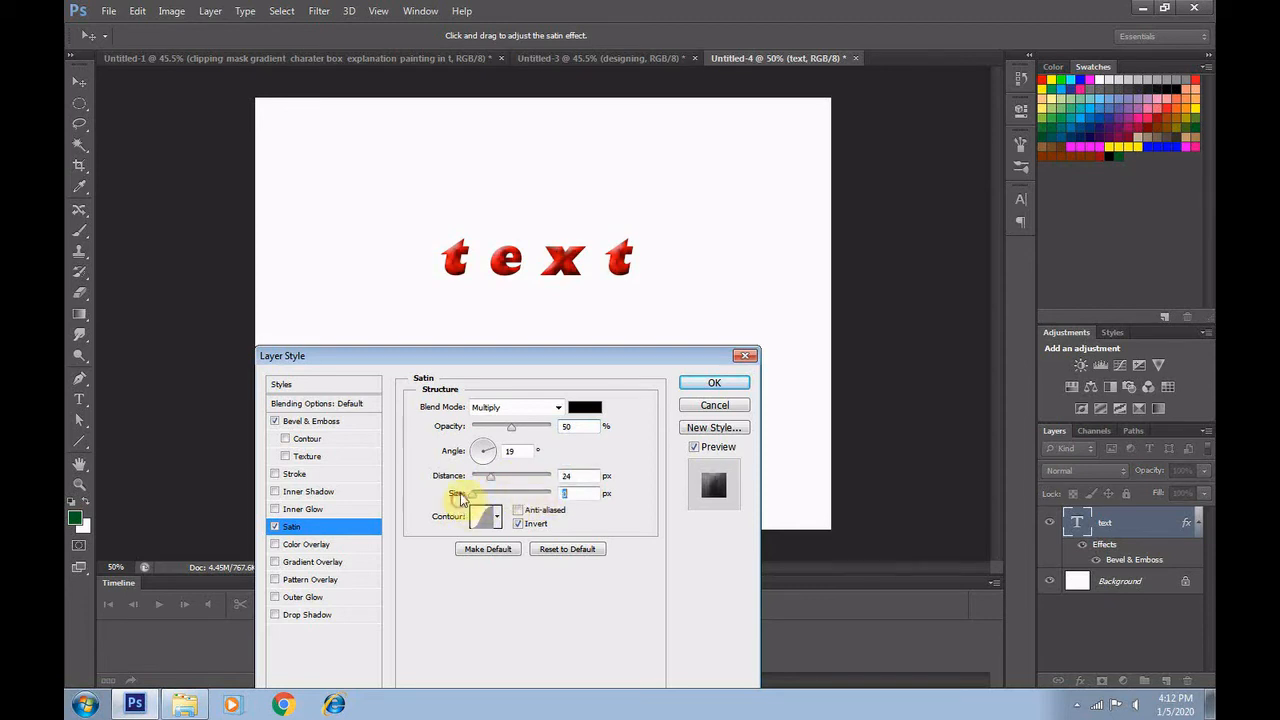
pyautogui.moveTo(511, 427); pyautogui.dragTo(552, 428)
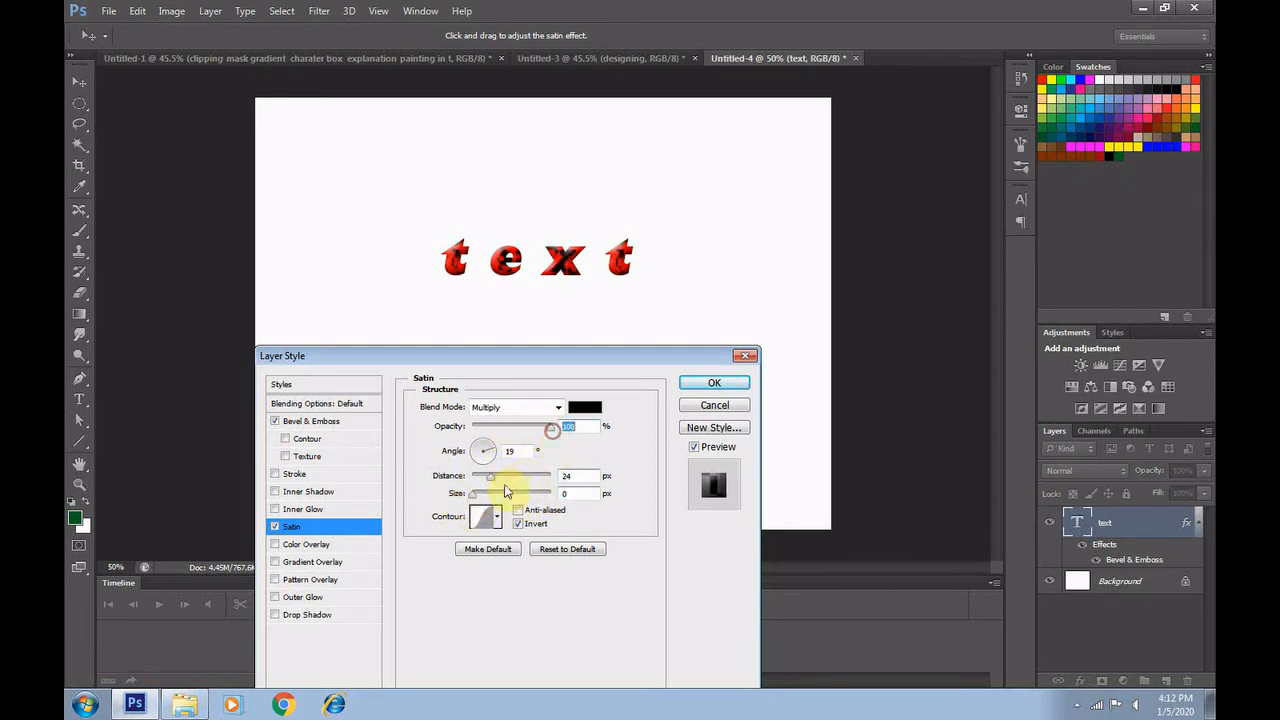
pyautogui.moveTo(490, 483)
pyautogui.mouseDown()
pyautogui.moveTo(518, 485)
pyautogui.moveTo(472, 492)
pyautogui.moveTo(512, 485)
pyautogui.mouseUp()
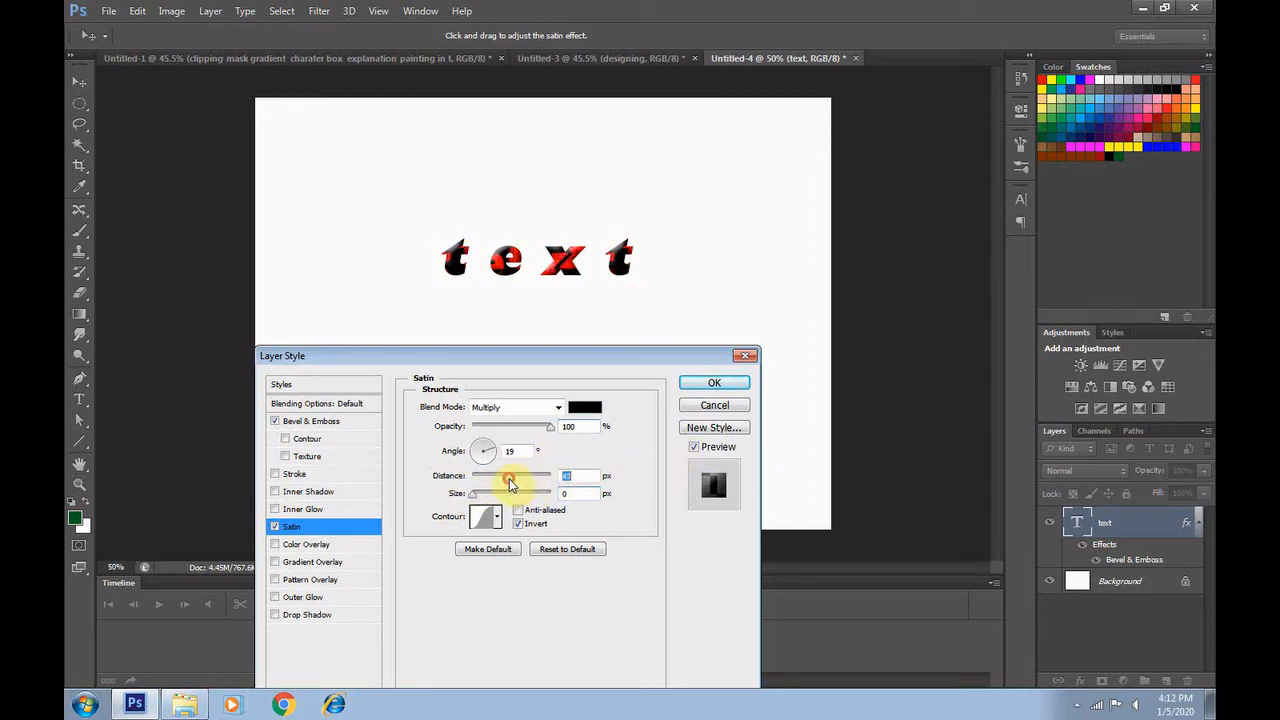
pyautogui.click(714, 385)
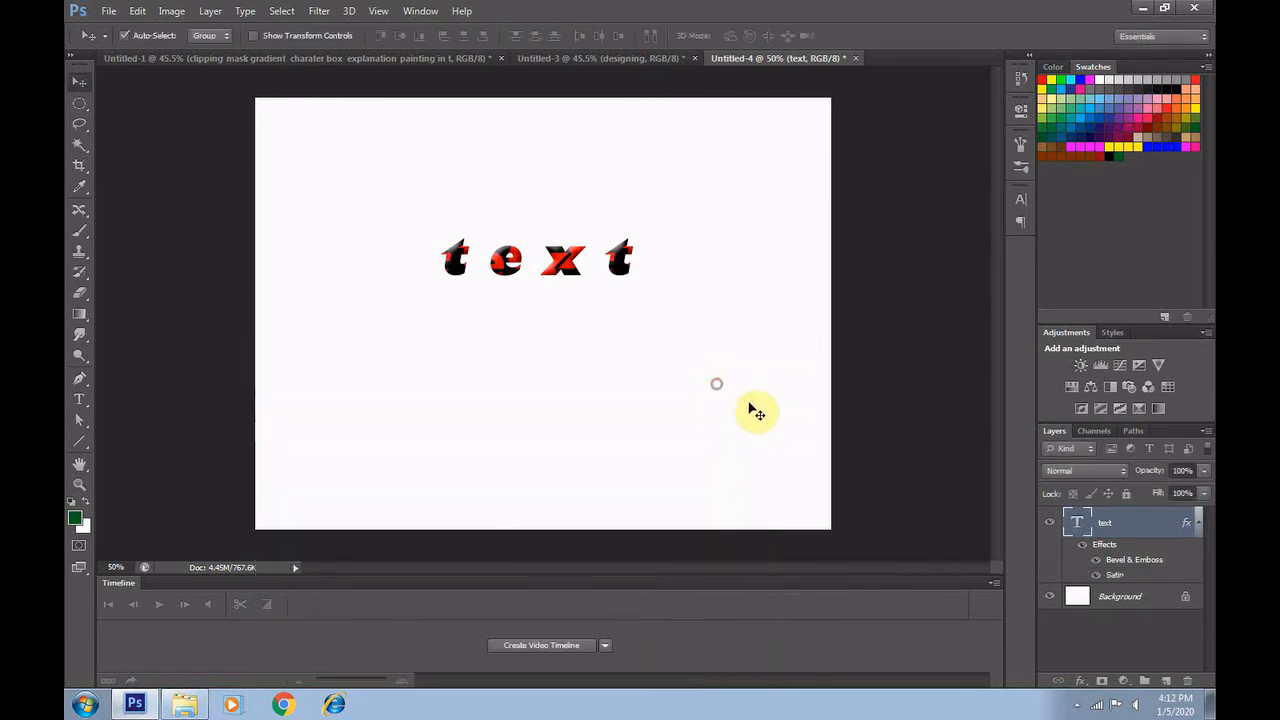
# Add a red (ff0000) Color Overlay at 100% opacity to the text and compare it with Satin hidden and shown
pyautogui.click(1080, 686)
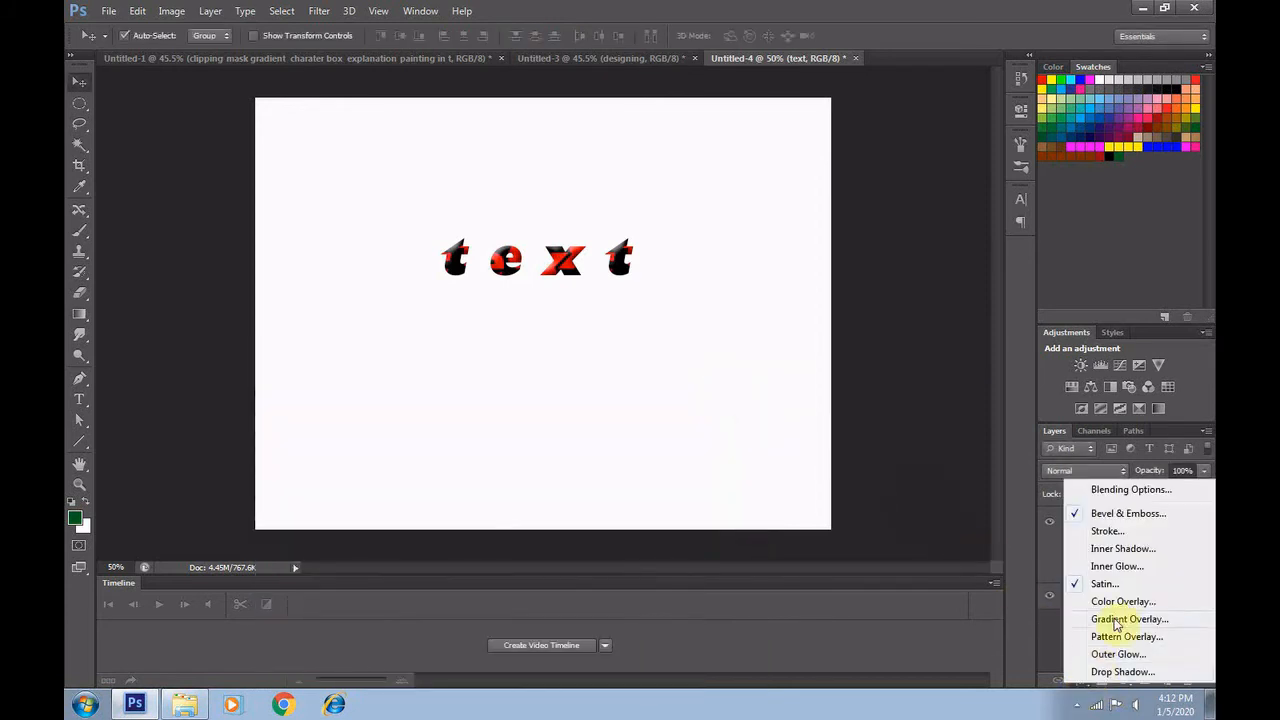
pyautogui.click(1110, 602)
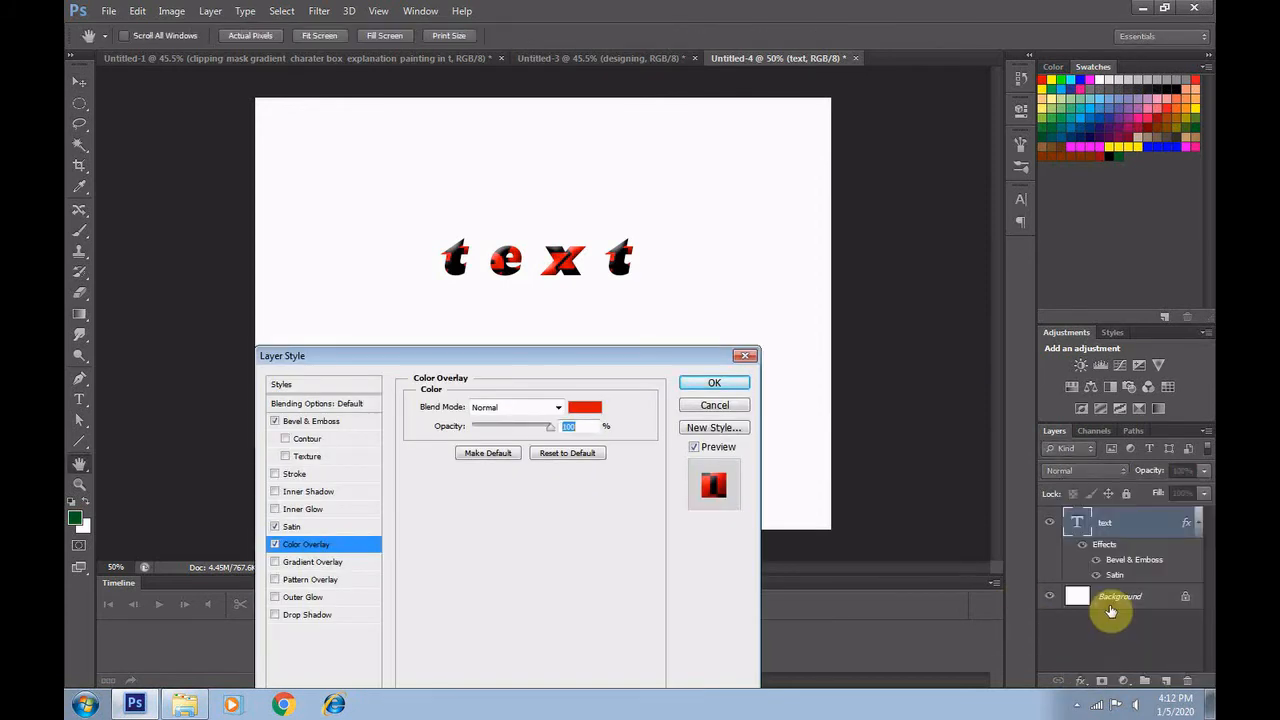
pyautogui.click(583, 410)
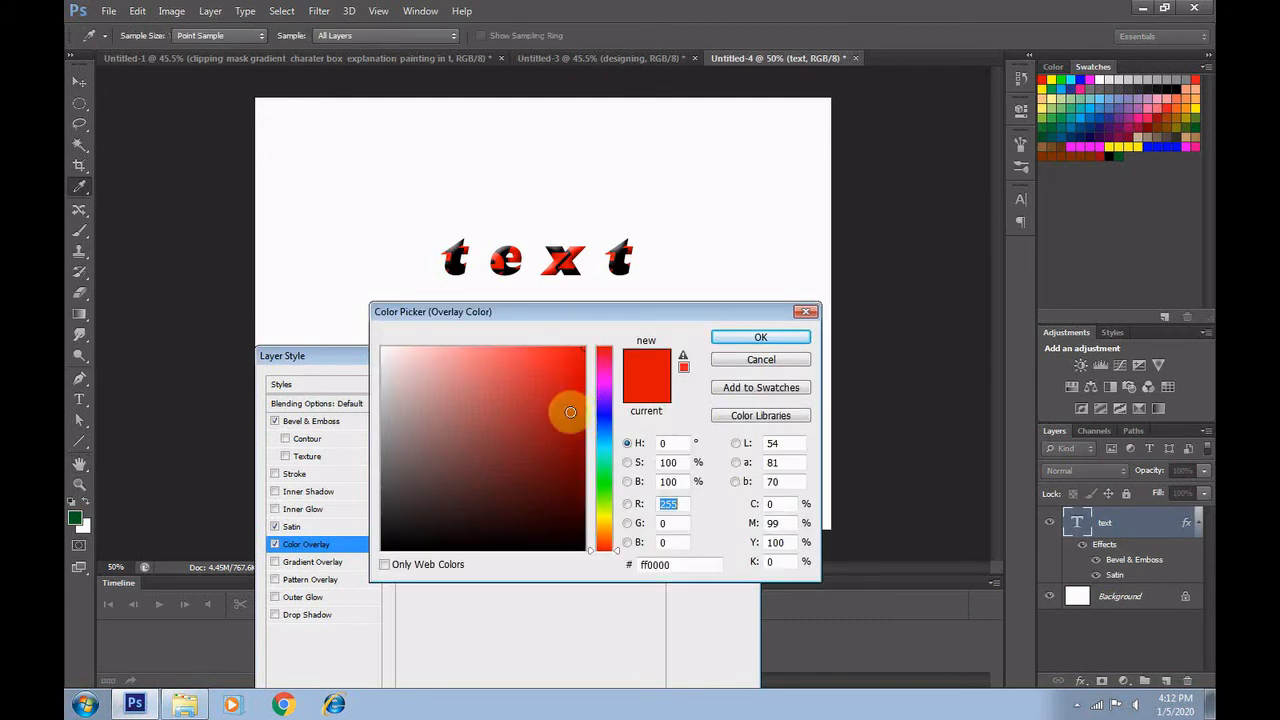
pyautogui.click(586, 344)
pyautogui.click(740, 337)
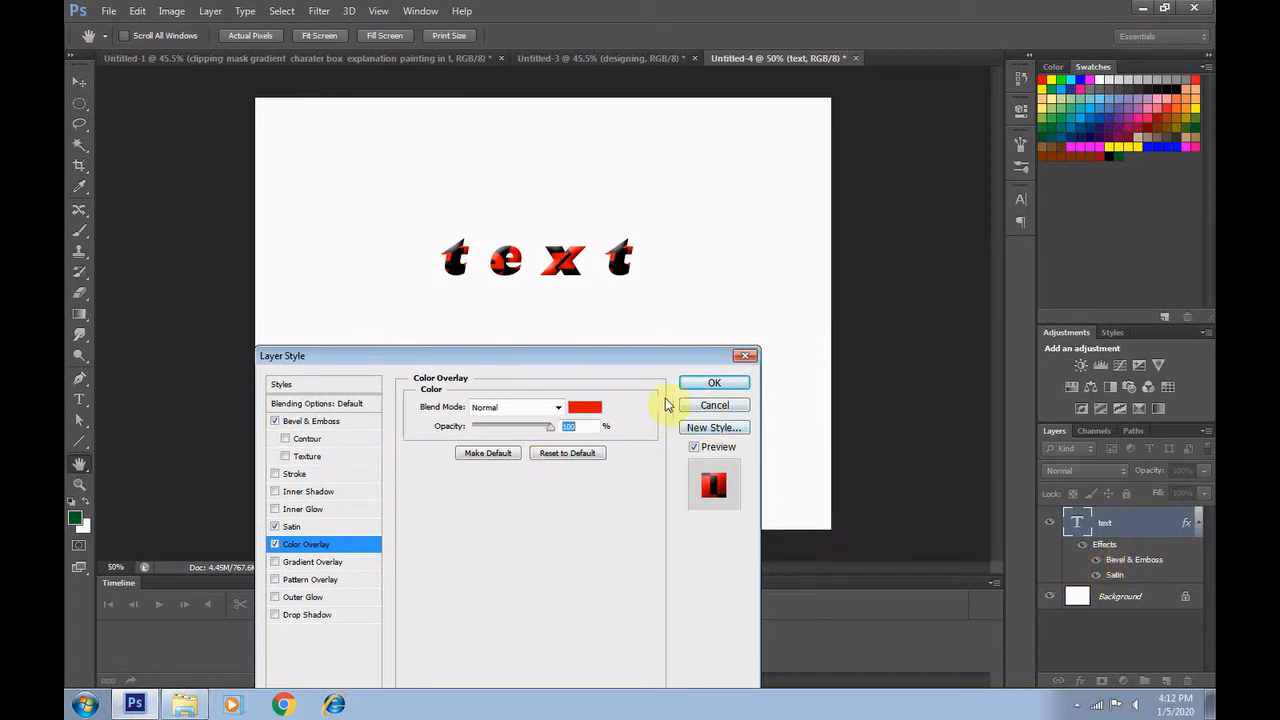
pyautogui.click(711, 384)
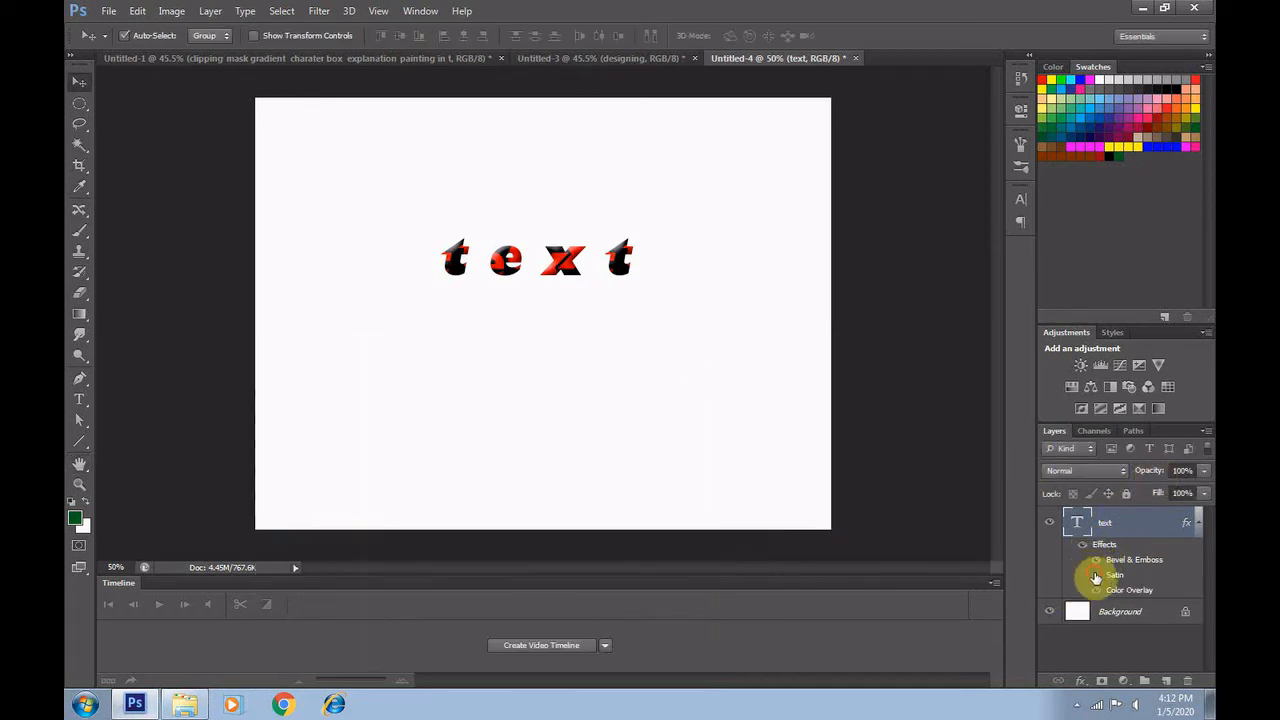
pyautogui.click(1095, 576)
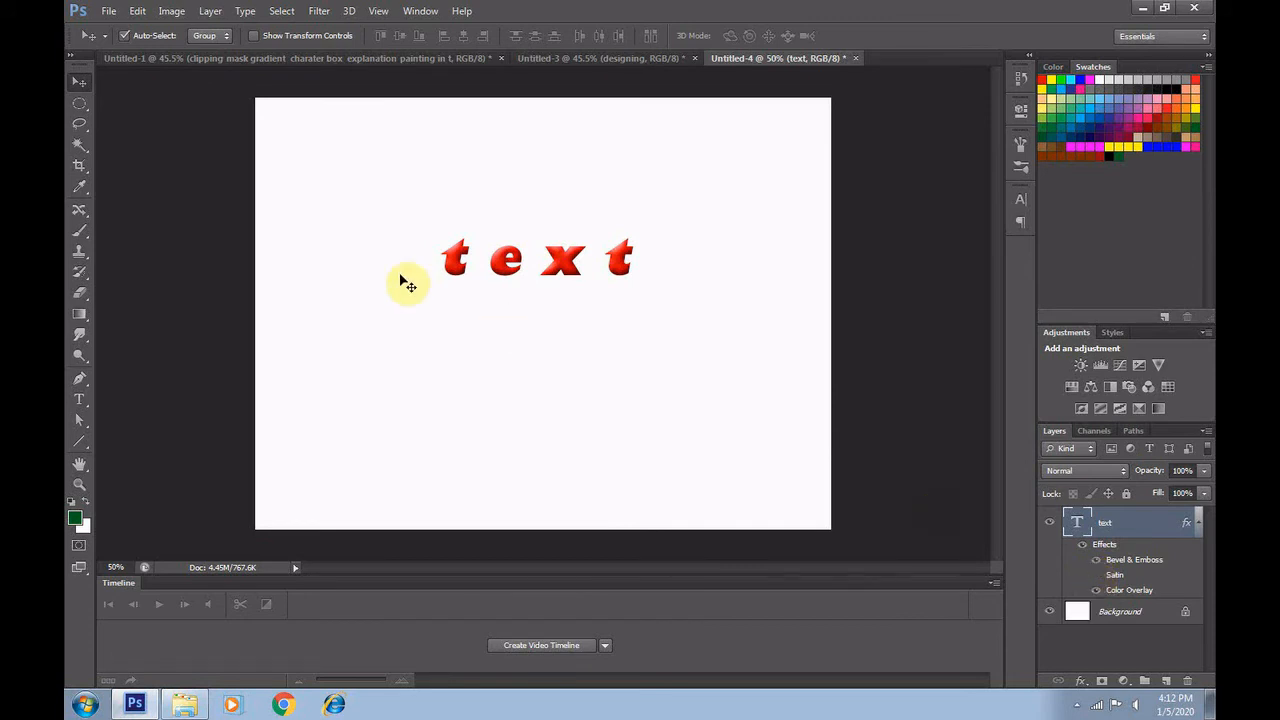
pyautogui.click(1095, 576)
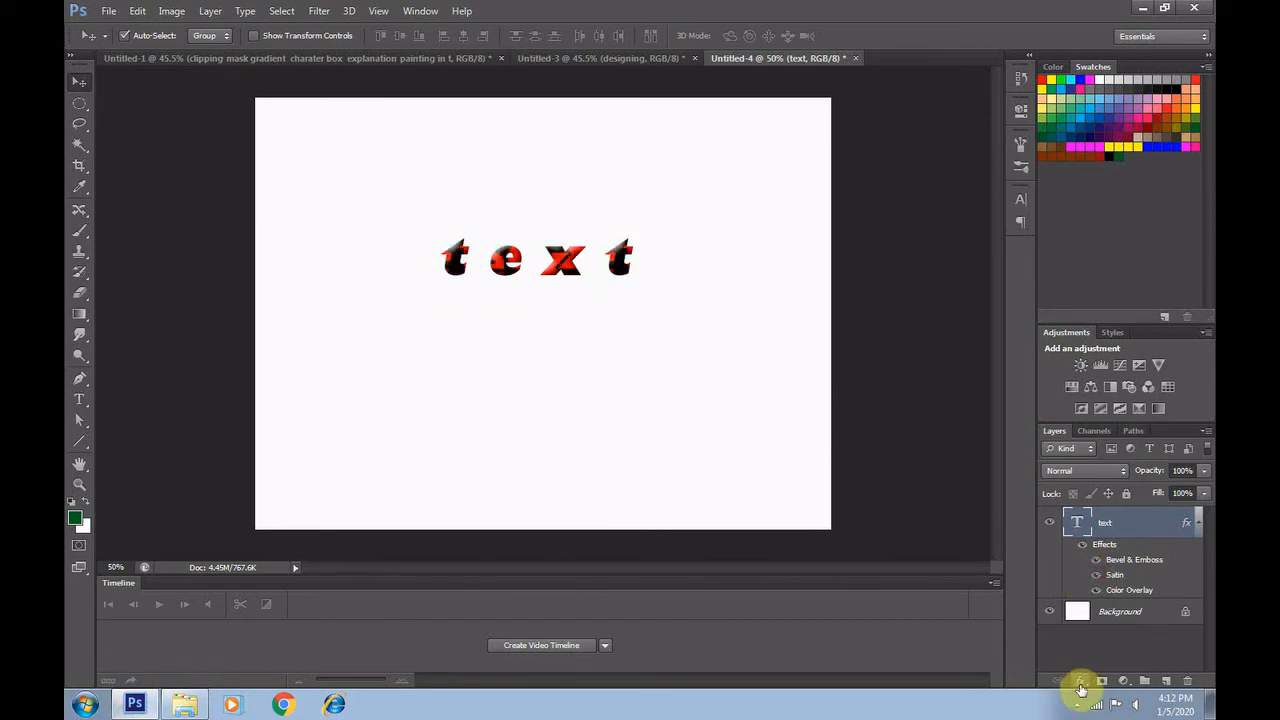
# Add a linear black-to-white Gradient Overlay to the text at a 90° angle, 100% scale and 100% opacity
pyautogui.click(1080, 681)
pyautogui.click(1118, 620)
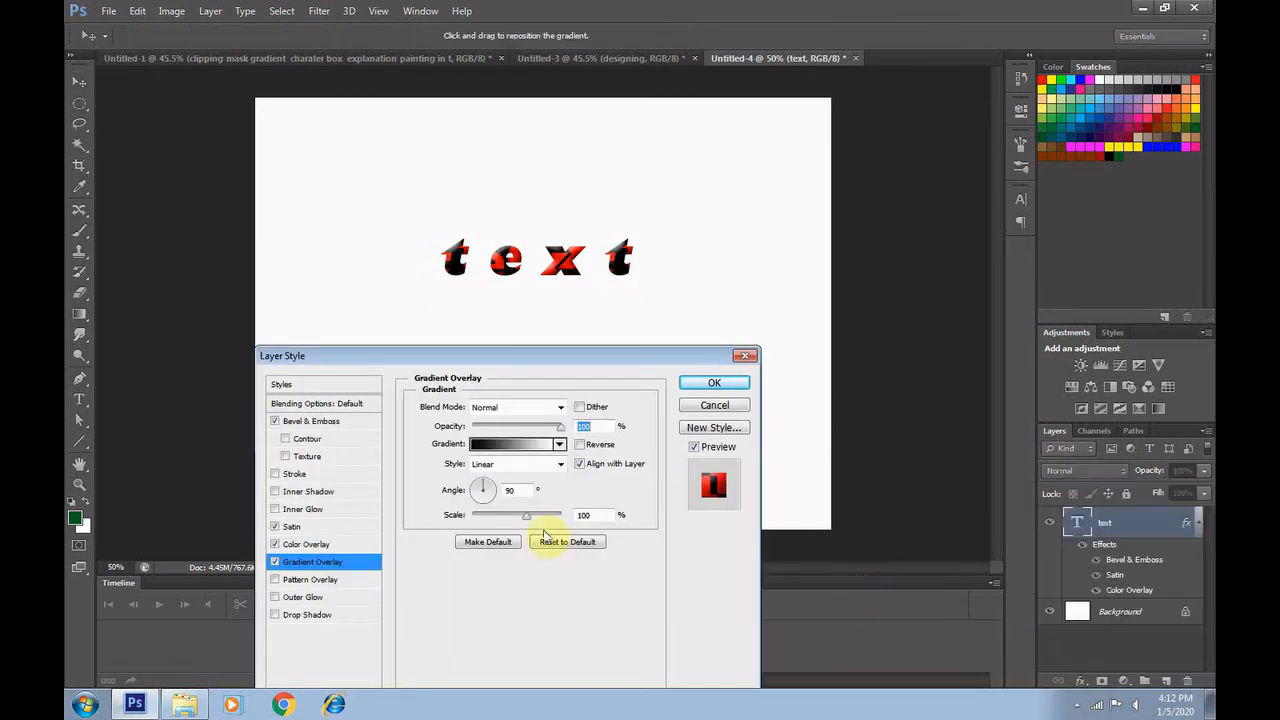
pyautogui.click(486, 447)
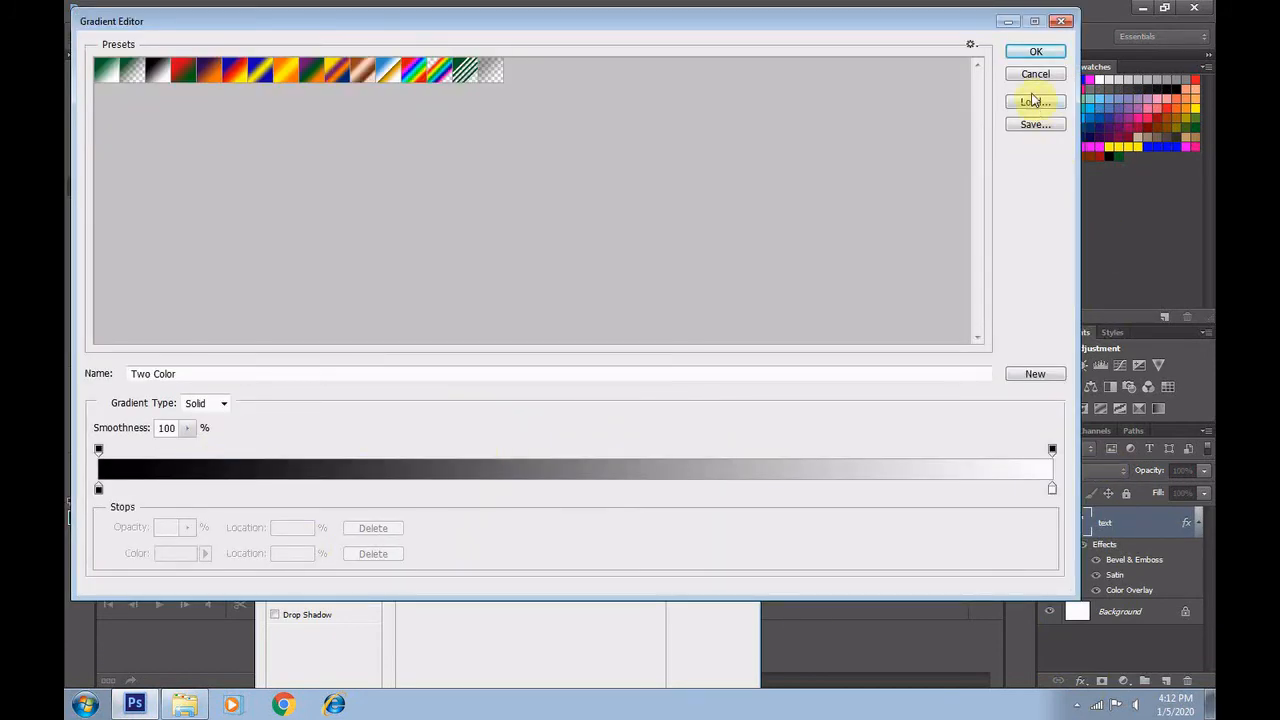
pyautogui.click(1030, 51)
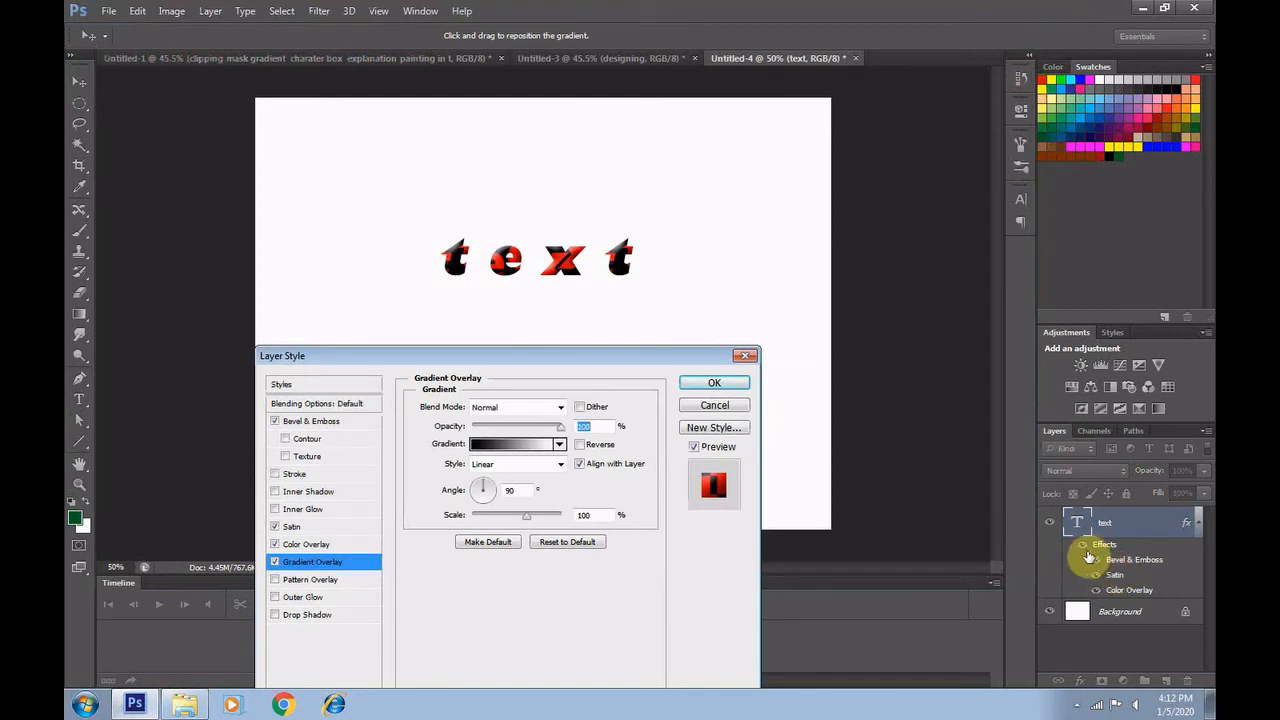
pyautogui.click(728, 384)
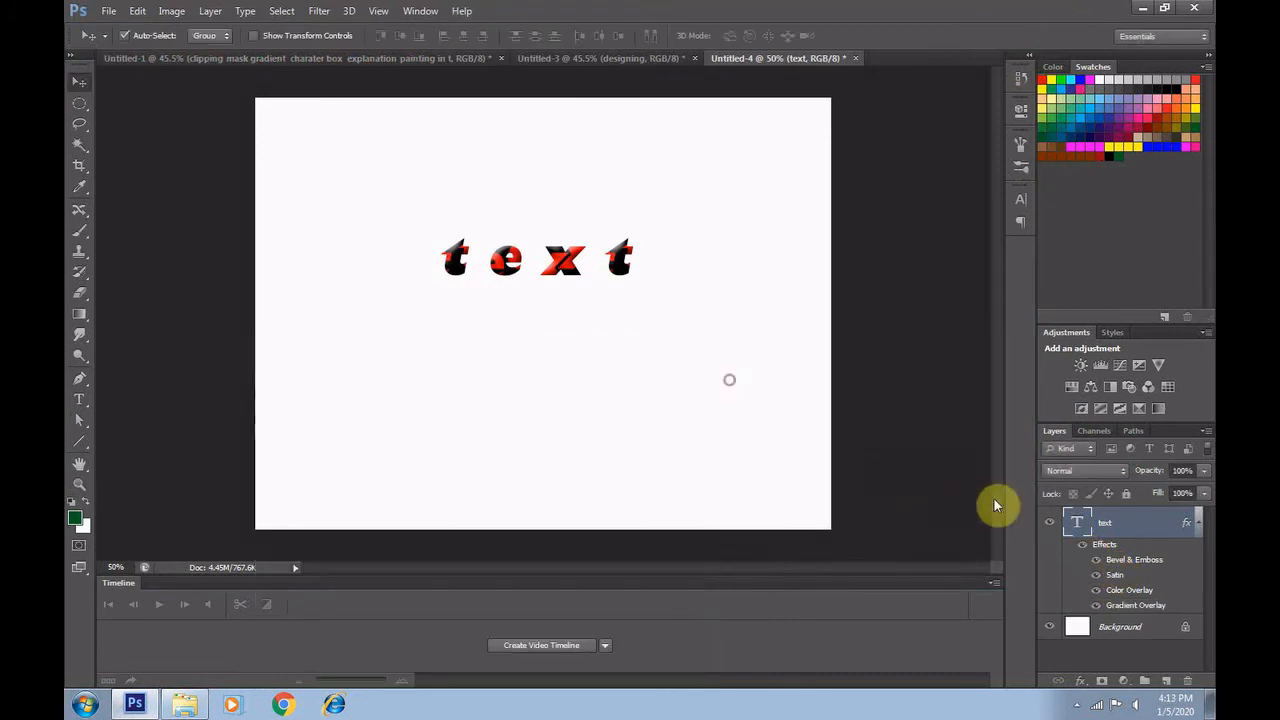
# Hide Bevel & Emboss, Satin and Color Overlay to view the gradient on the text, and show them again
pyautogui.click(1098, 560)
pyautogui.click(1096, 575)
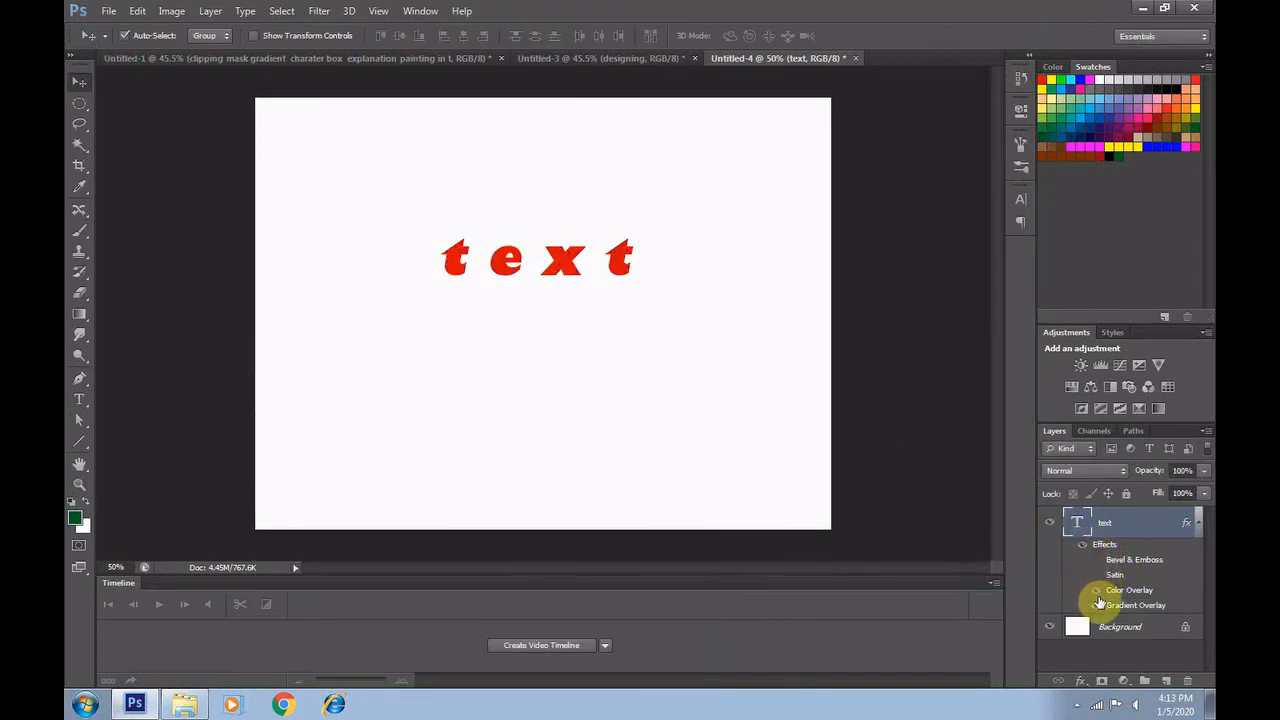
pyautogui.click(1097, 591)
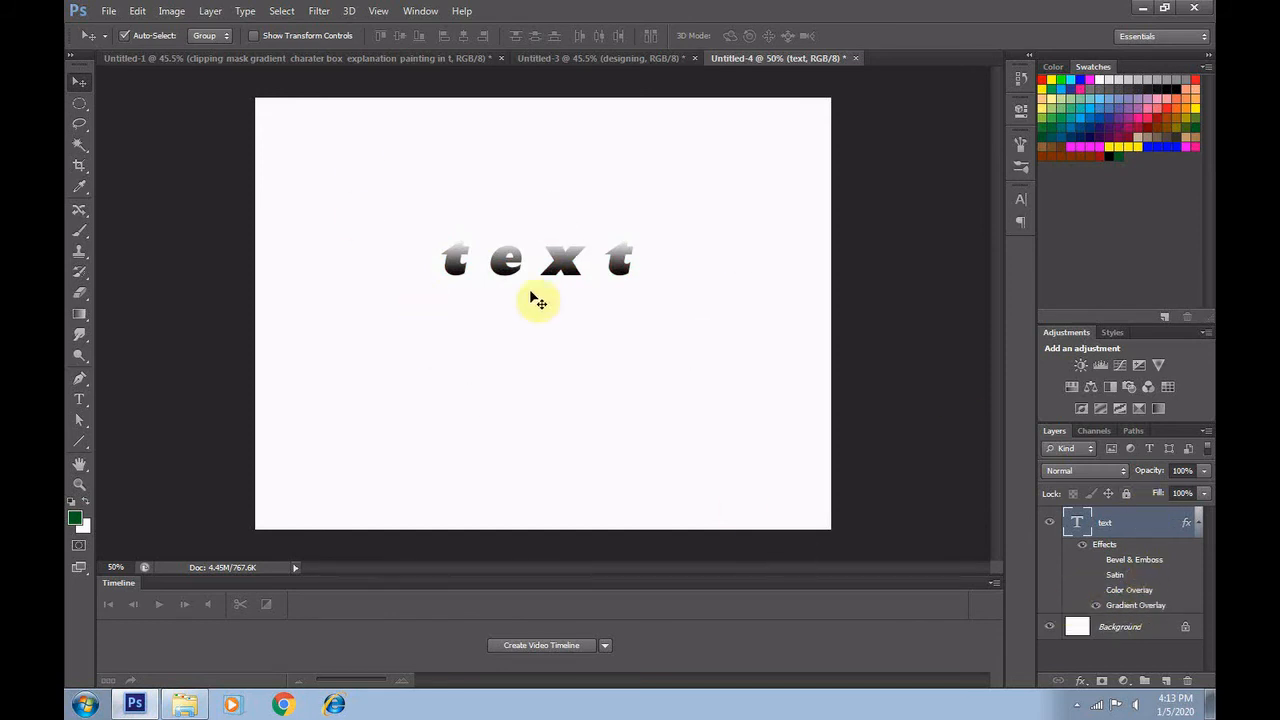
pyautogui.click(1097, 591)
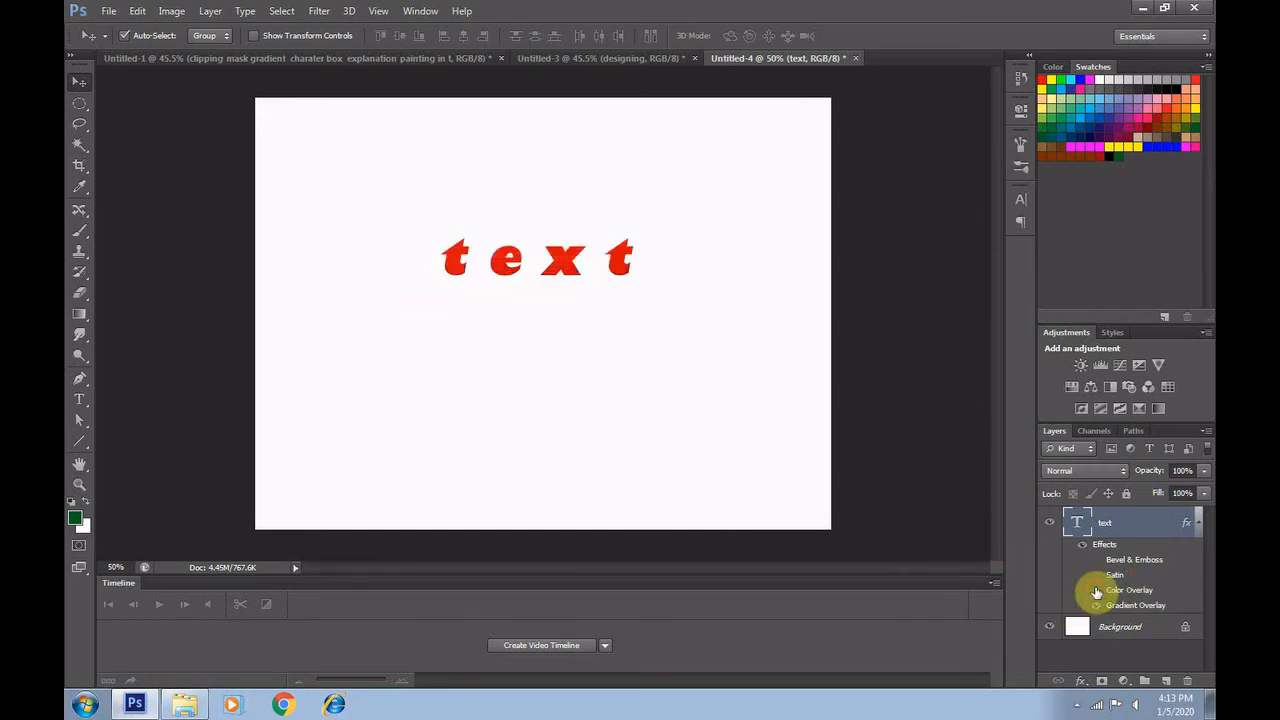
pyautogui.click(1096, 575)
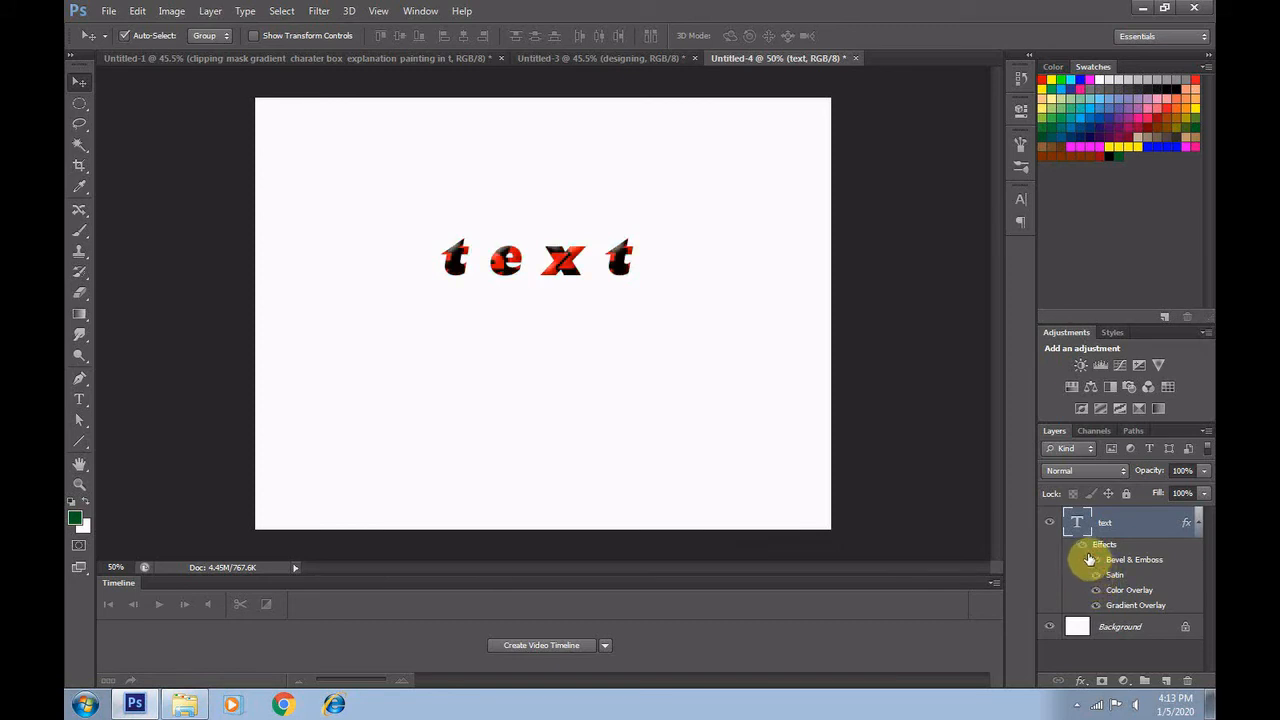
# Add a Pattern Overlay with the blue bubble pattern to the text at 100% opacity and 100% scale
pyautogui.click(1082, 683)
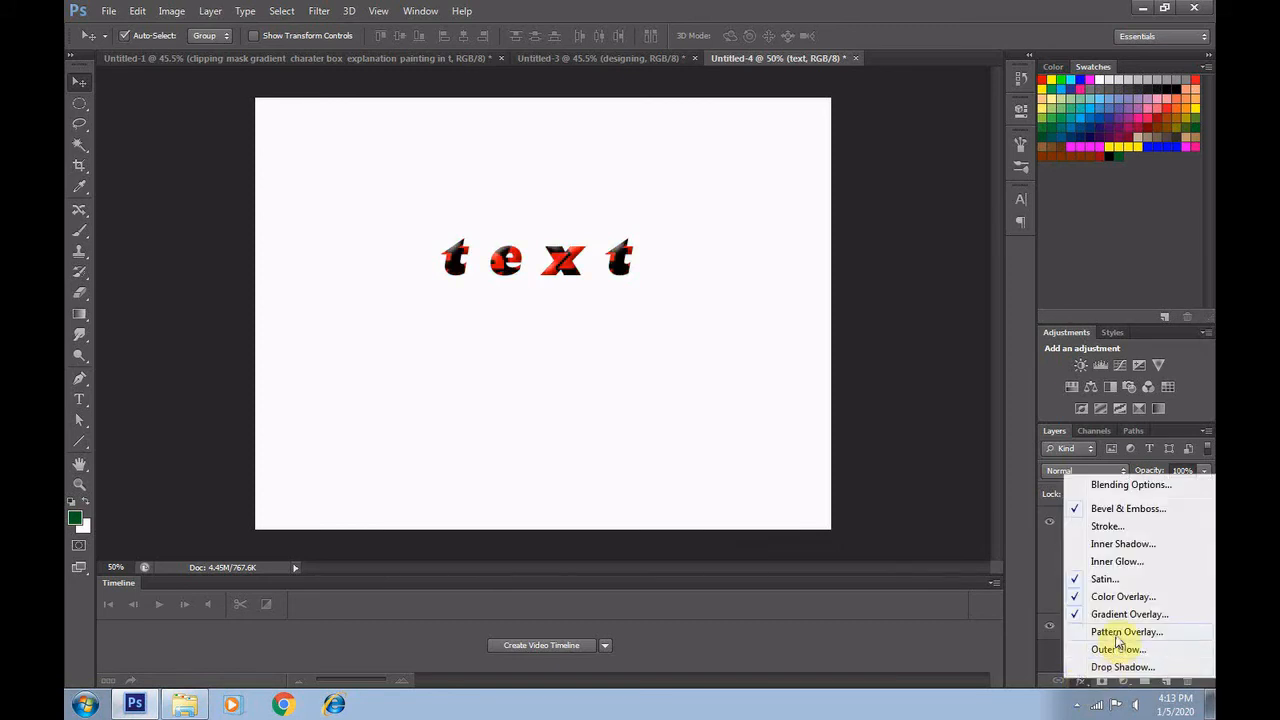
pyautogui.click(1117, 633)
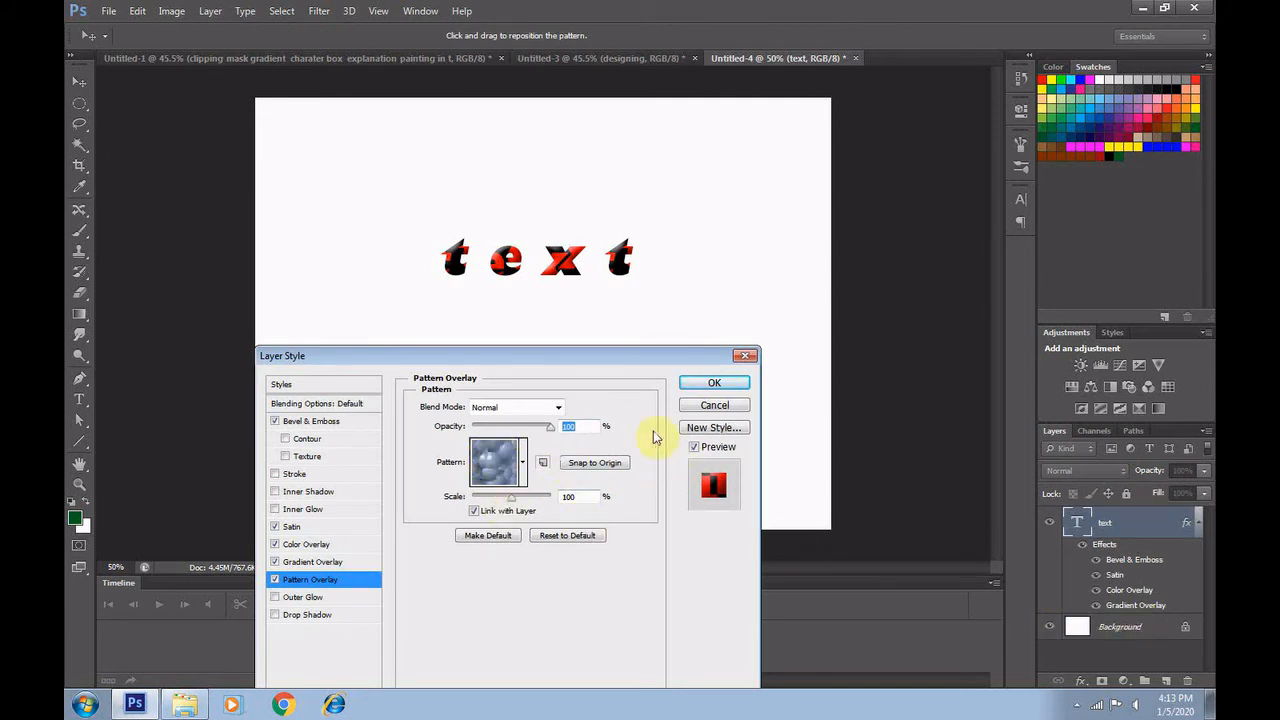
pyautogui.click(717, 383)
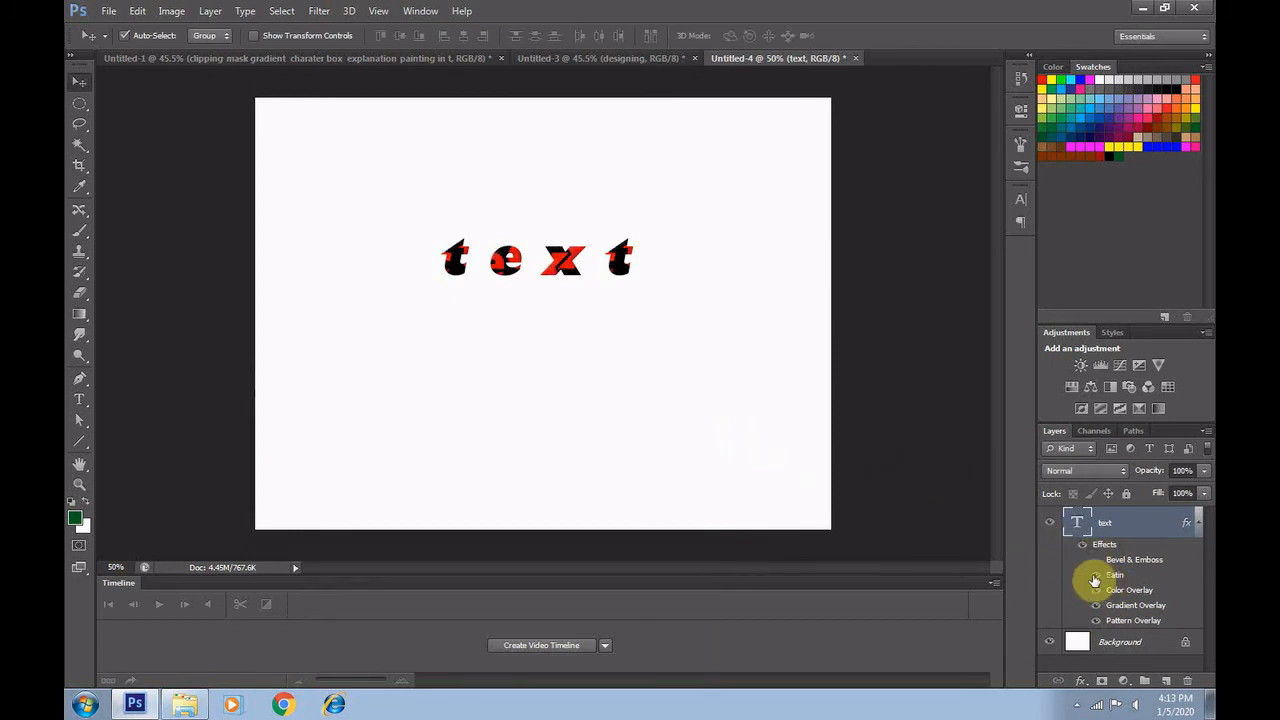
# Hide Satin, Color Overlay and Gradient Overlay along with Bevel & Emboss, leaving only the Pattern Overlay shown on the text
pyautogui.click(1095, 575)
pyautogui.click(1095, 590)
pyautogui.click(1095, 605)
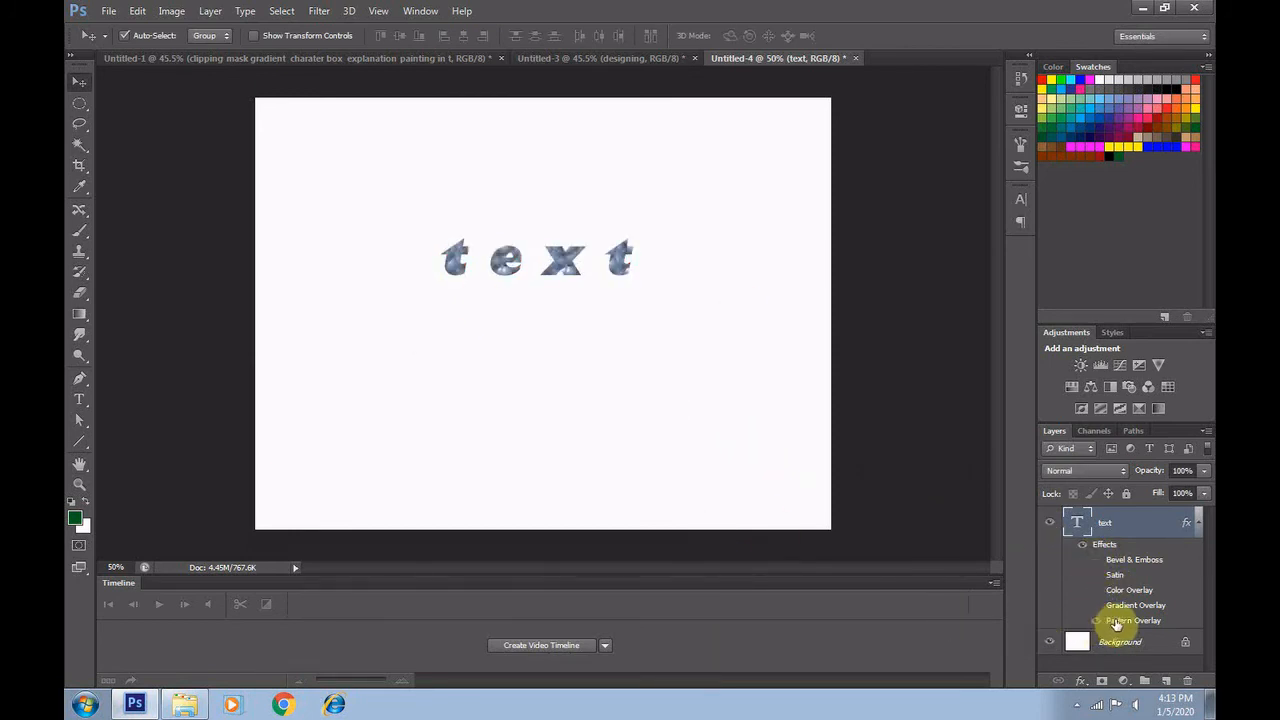
# Try each available pattern in the text's Pattern Overlay, including the rainbow, grey and blue leaf ones, and discard the change
pyautogui.doubleClick(1116, 625)
pyautogui.click(493, 462)
pyautogui.click(446, 513)
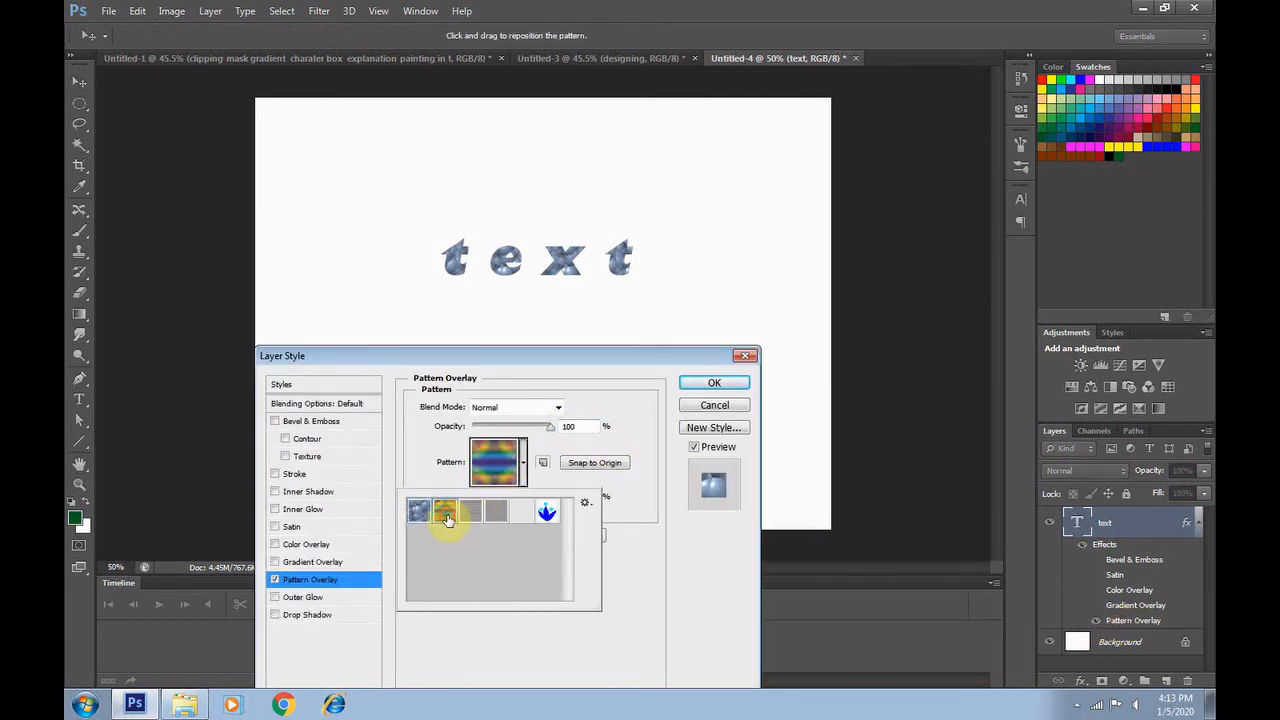
pyautogui.click(469, 513)
pyautogui.click(495, 514)
pyautogui.click(522, 516)
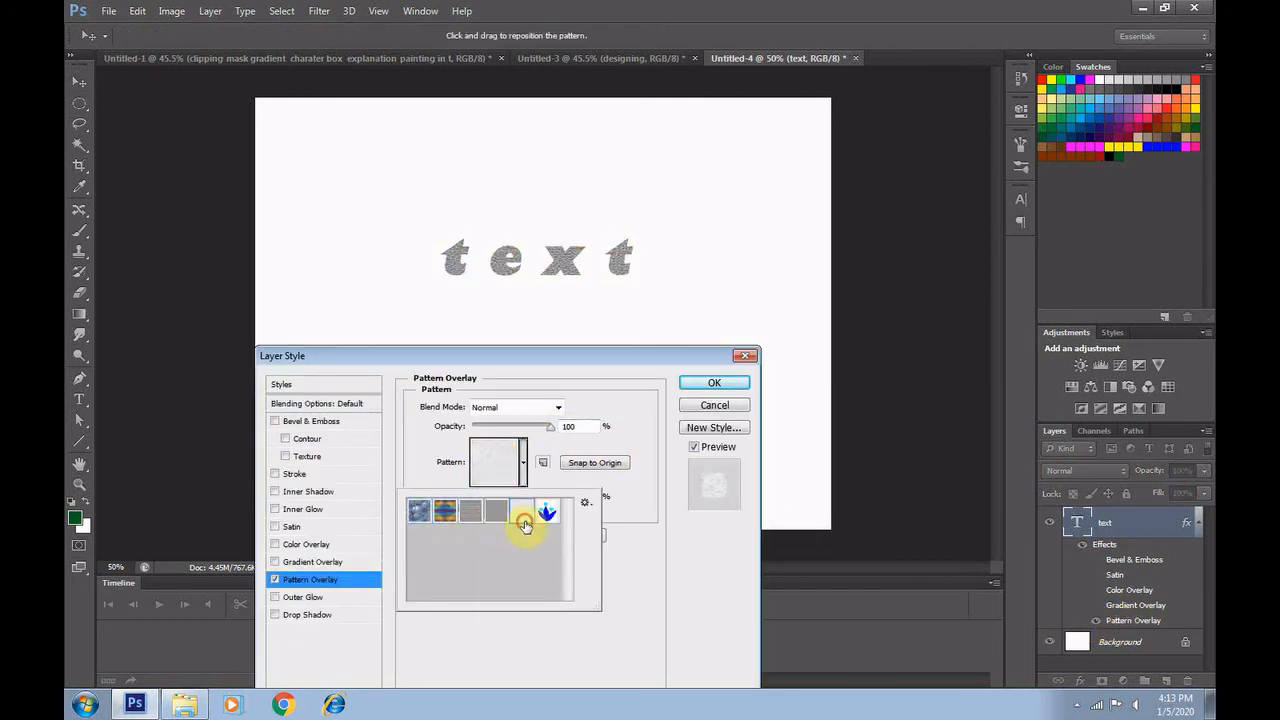
pyautogui.click(545, 511)
pyautogui.click(450, 514)
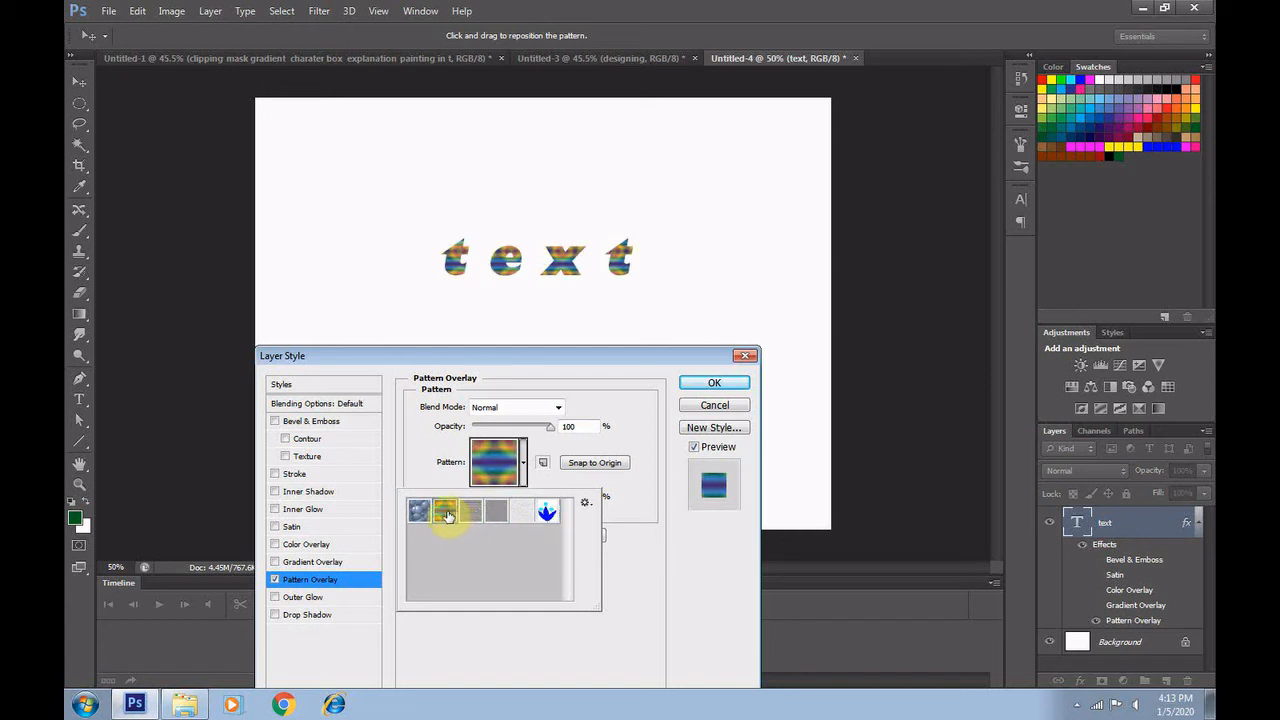
pyautogui.click(421, 512)
pyautogui.click(470, 513)
pyautogui.click(497, 515)
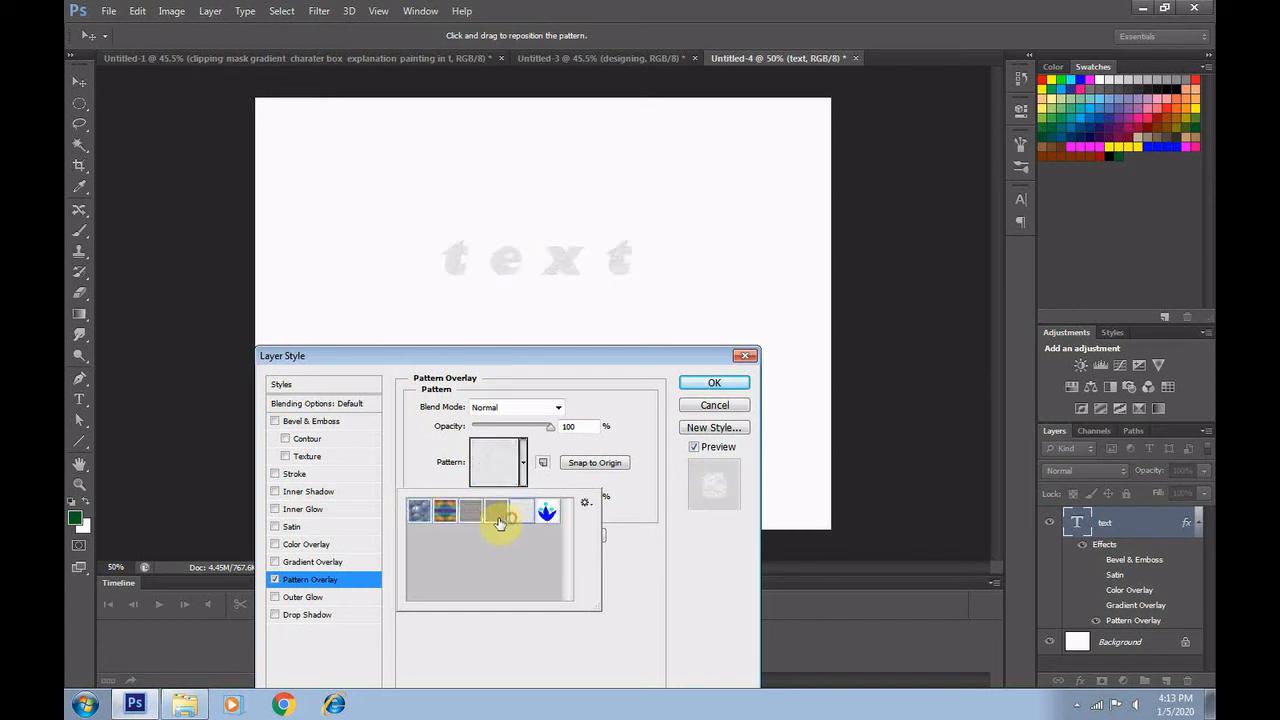
pyautogui.click(545, 512)
pyautogui.click(493, 514)
pyautogui.click(444, 514)
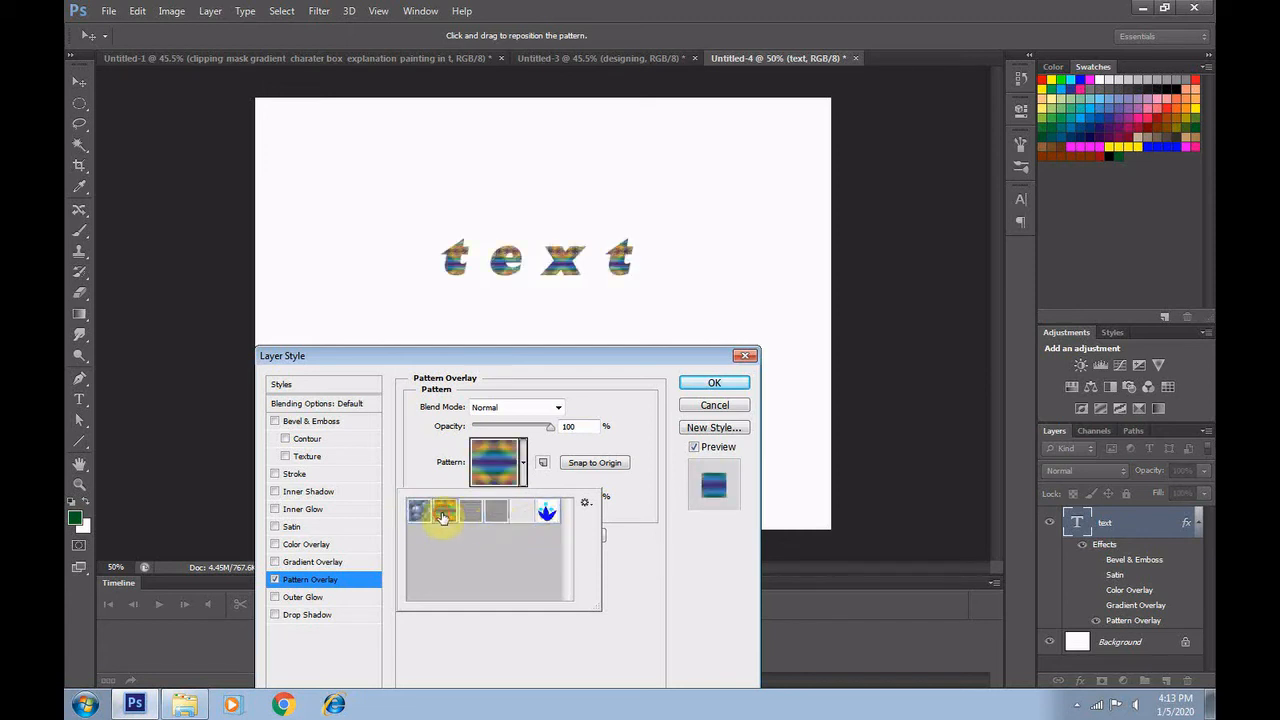
pyautogui.click(715, 406)
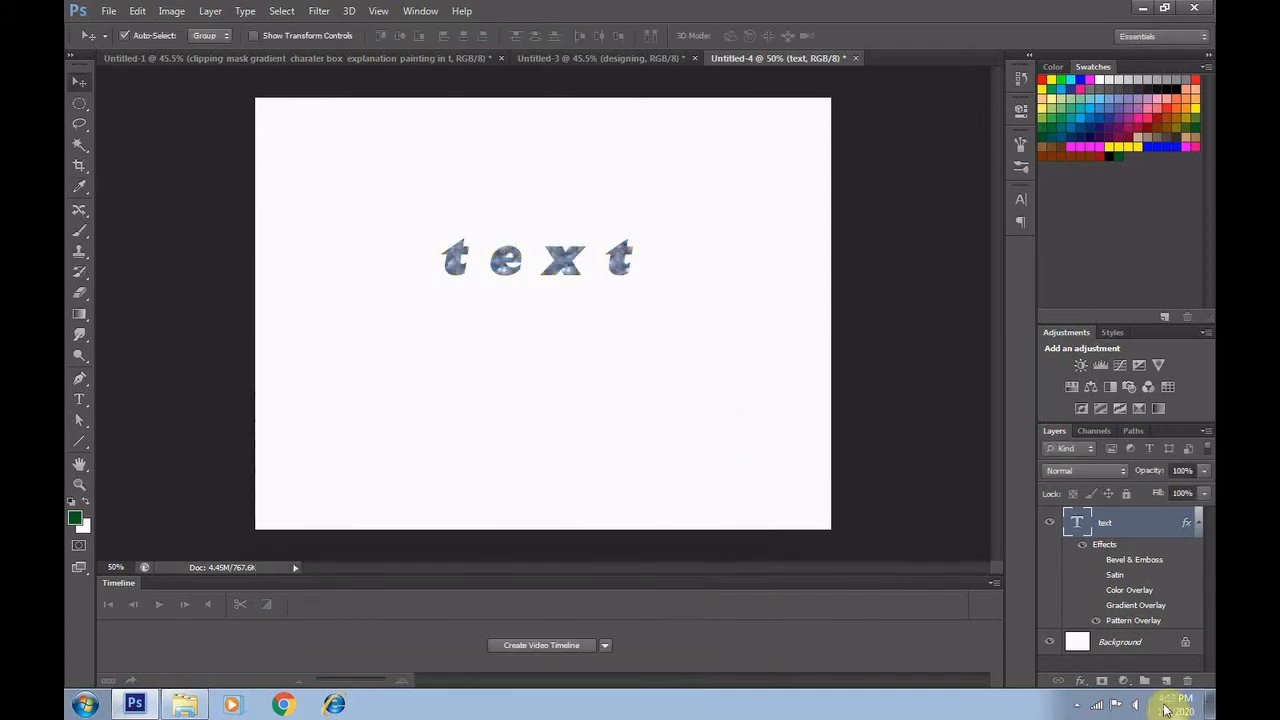
# Show the Gradient Overlay on the text and add a layer mask to the text layer
pyautogui.click(1096, 605)
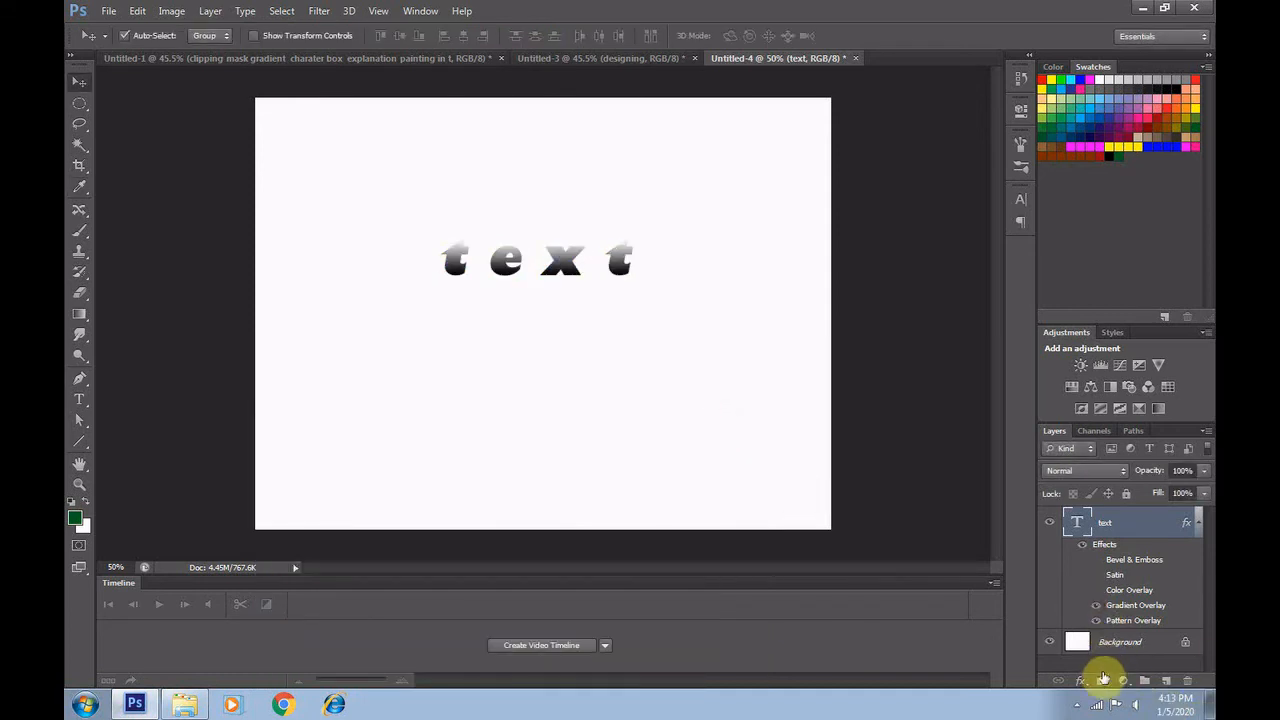
pyautogui.click(1101, 680)
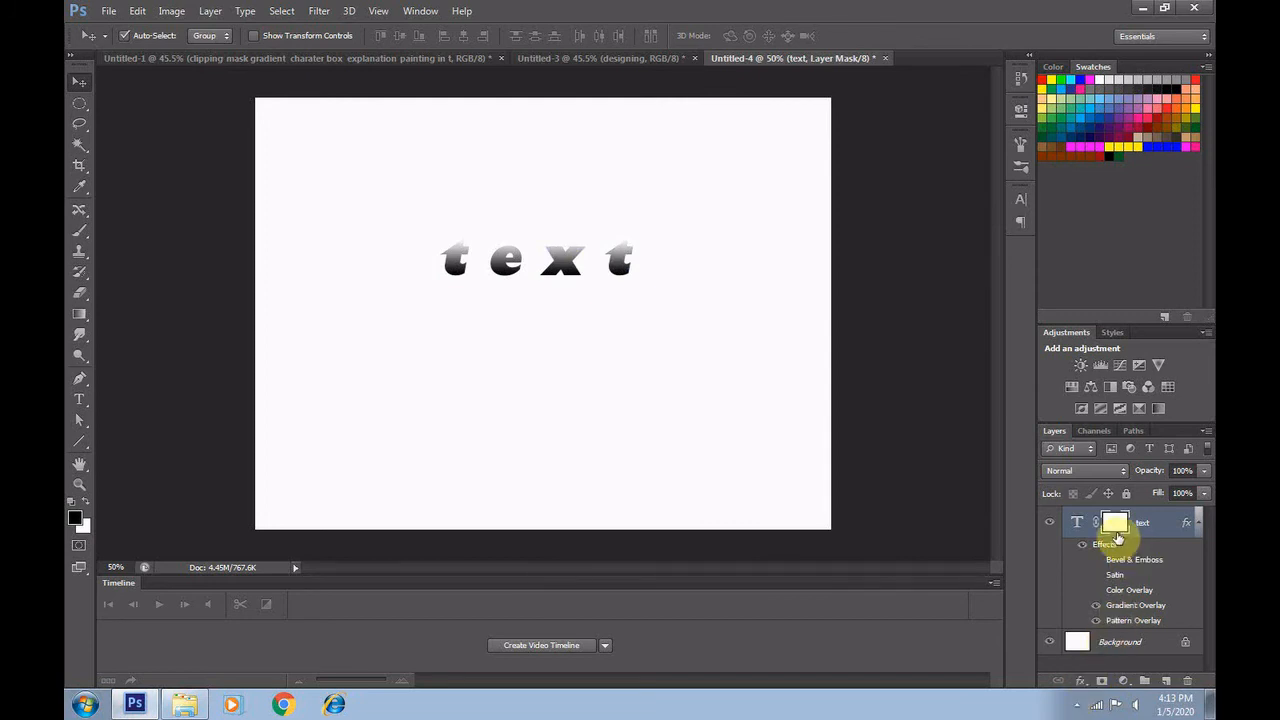
# Try deleting from the masked text layer and undo the deletion
pyautogui.press('Delete')
pyautogui.hotkey('ctrl', 'z')
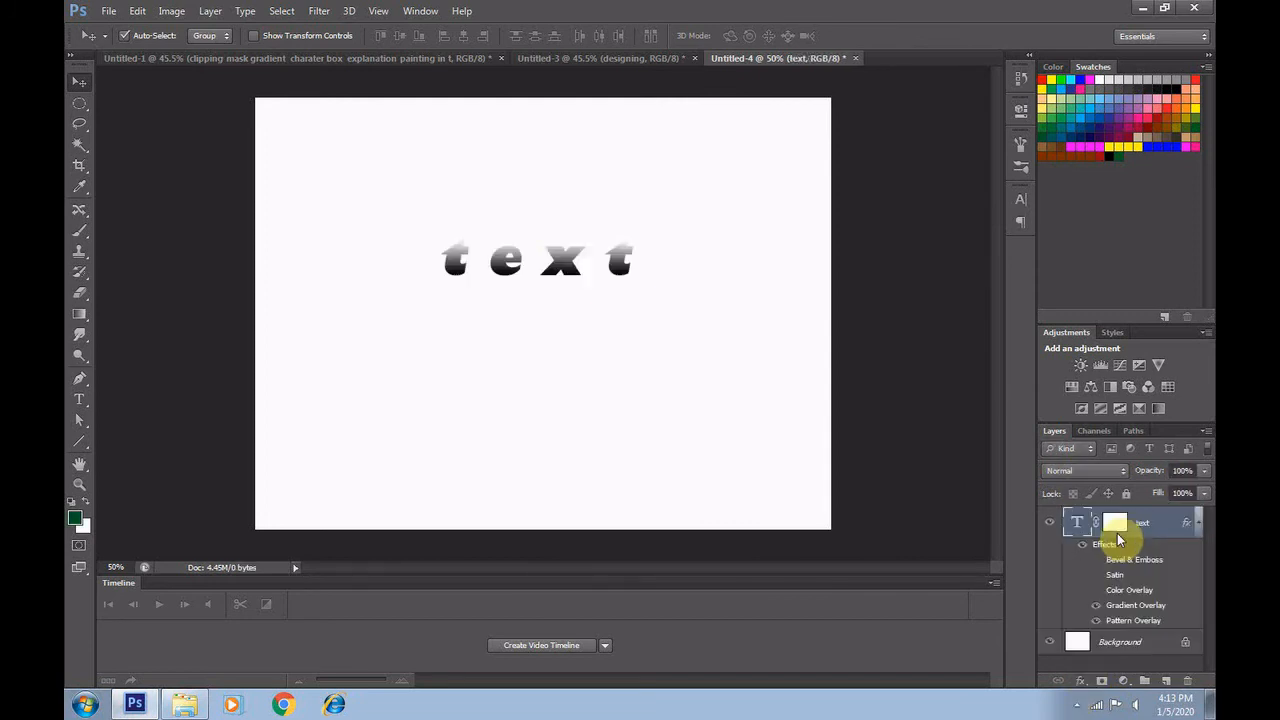
# Try deleting with the text layer's mask thumbnail targeted, and undo the removal of the layer
pyautogui.click(1111, 527)
pyautogui.press('Delete')
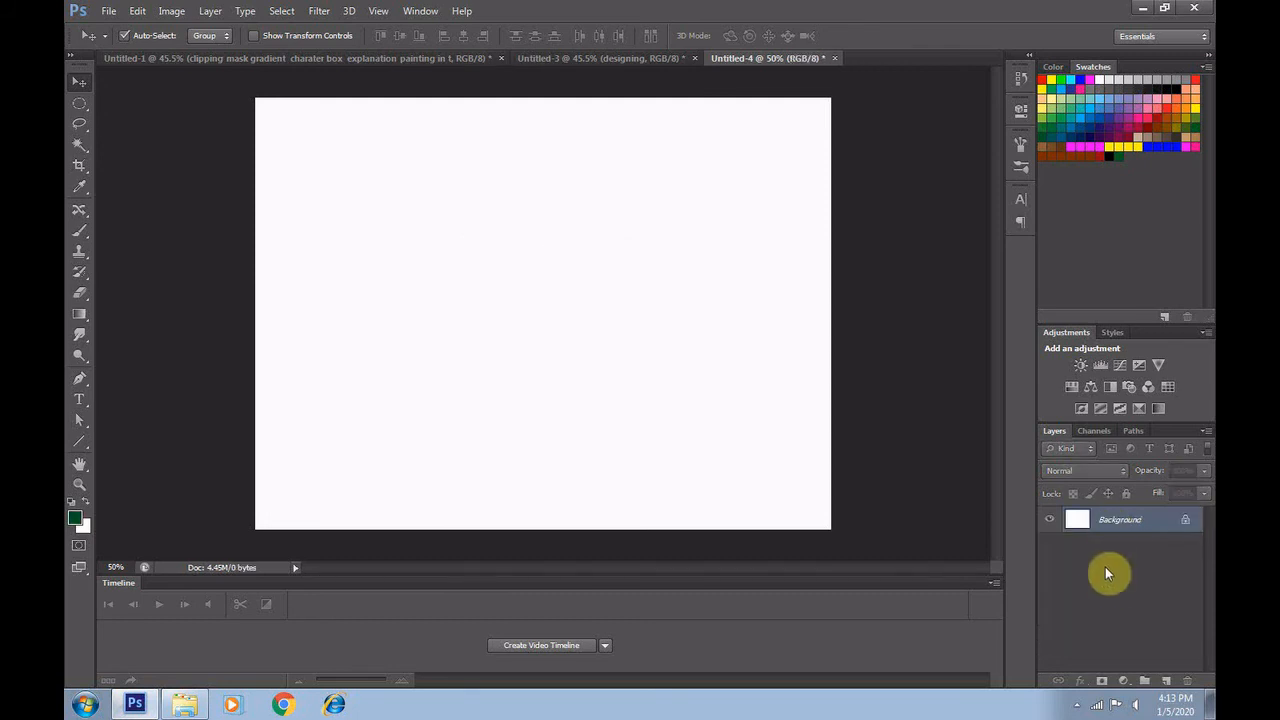
pyautogui.hotkey('ctrl', 'z')
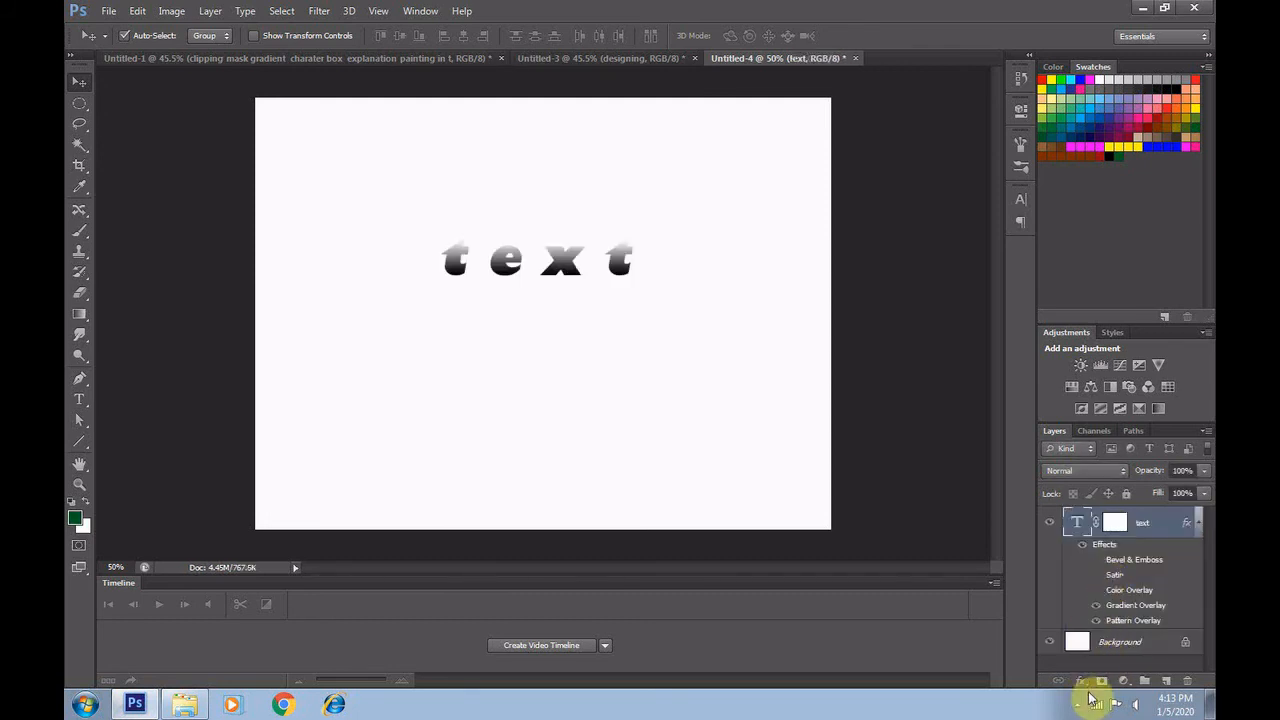
# Add an Outer Glow to the text in bright yellow (ffff00) with a spread of 61%
pyautogui.click(1081, 682)
pyautogui.click(1110, 658)
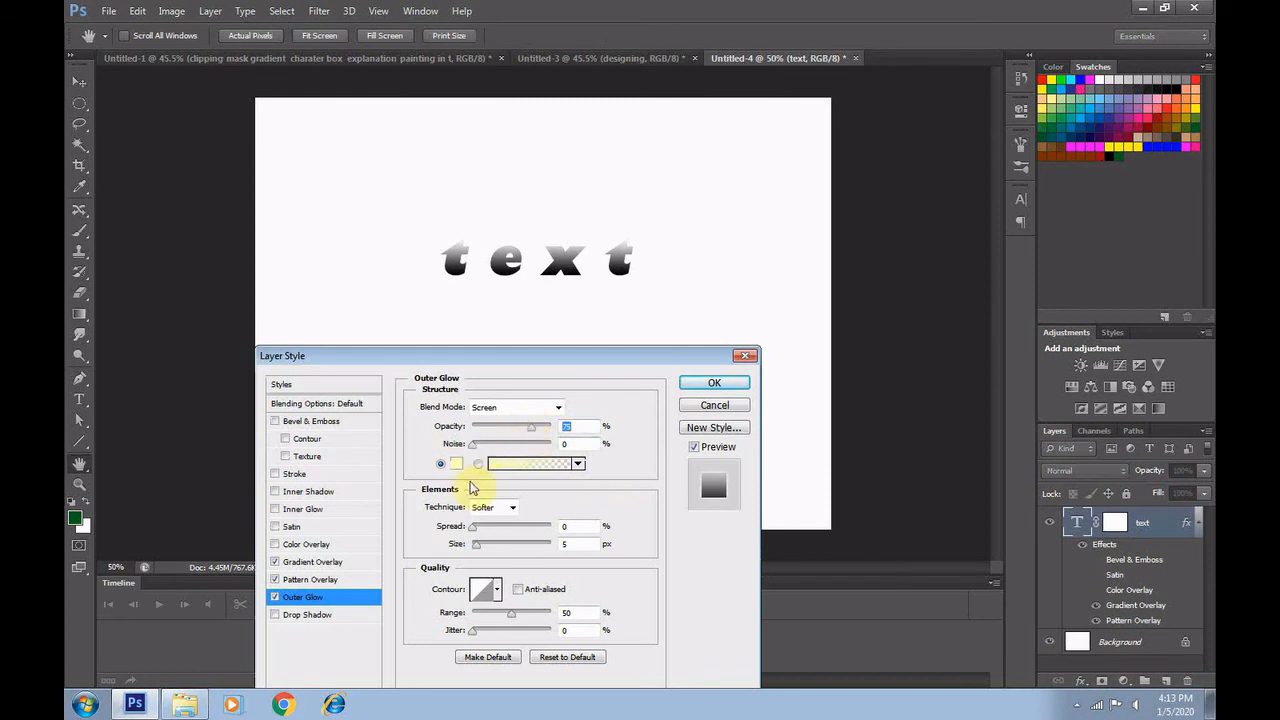
pyautogui.moveTo(476, 530)
pyautogui.mouseDown()
pyautogui.moveTo(514, 532)
pyautogui.moveTo(462, 530)
pyautogui.mouseUp()
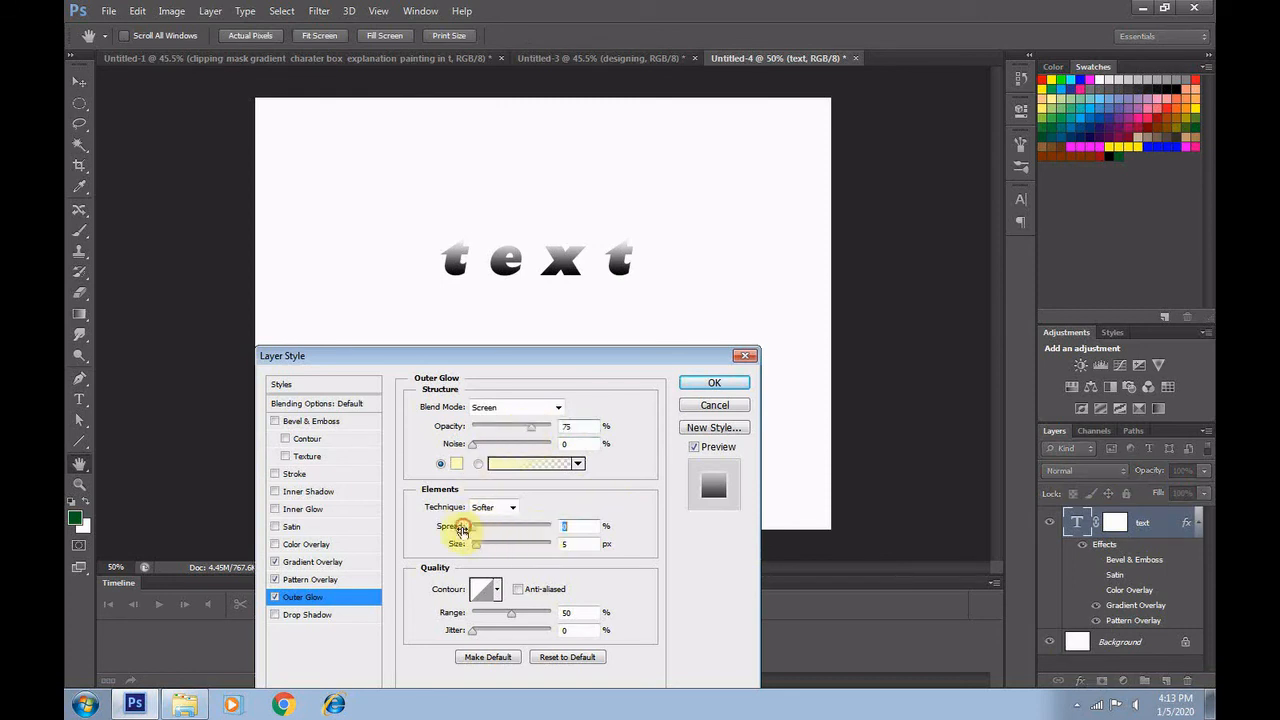
pyautogui.click(457, 464)
pyautogui.click(584, 349)
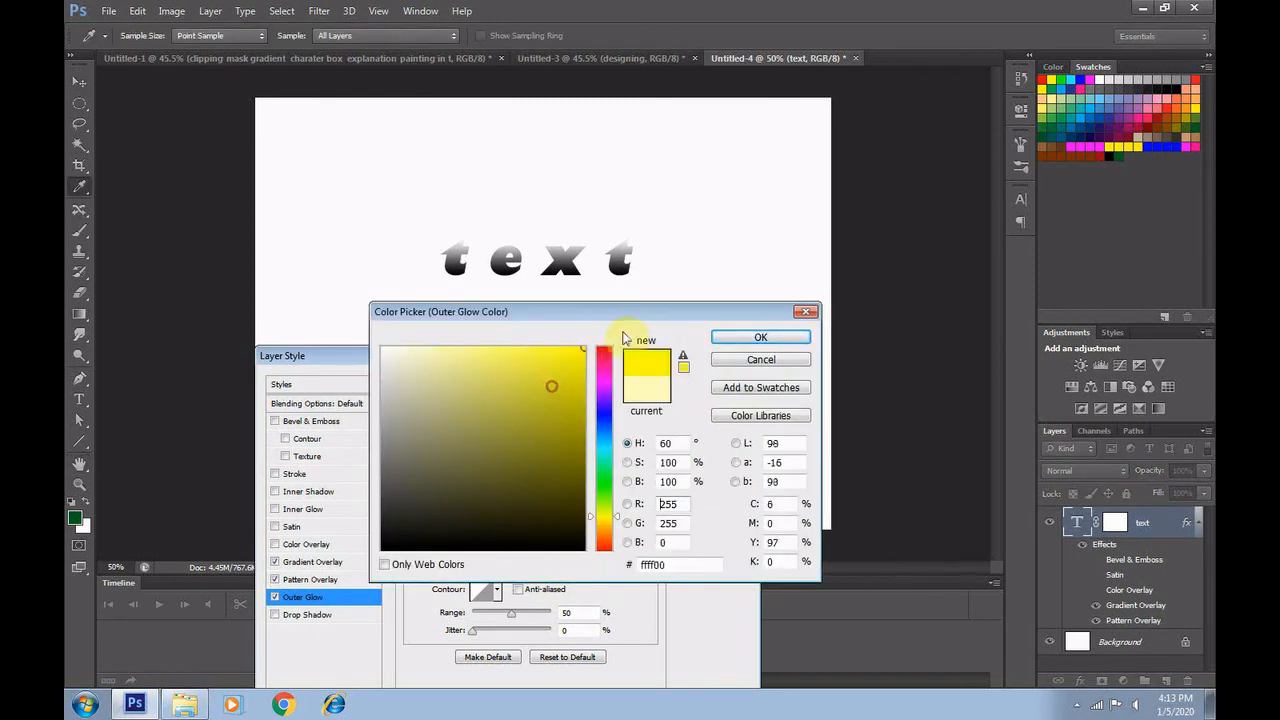
pyautogui.click(740, 340)
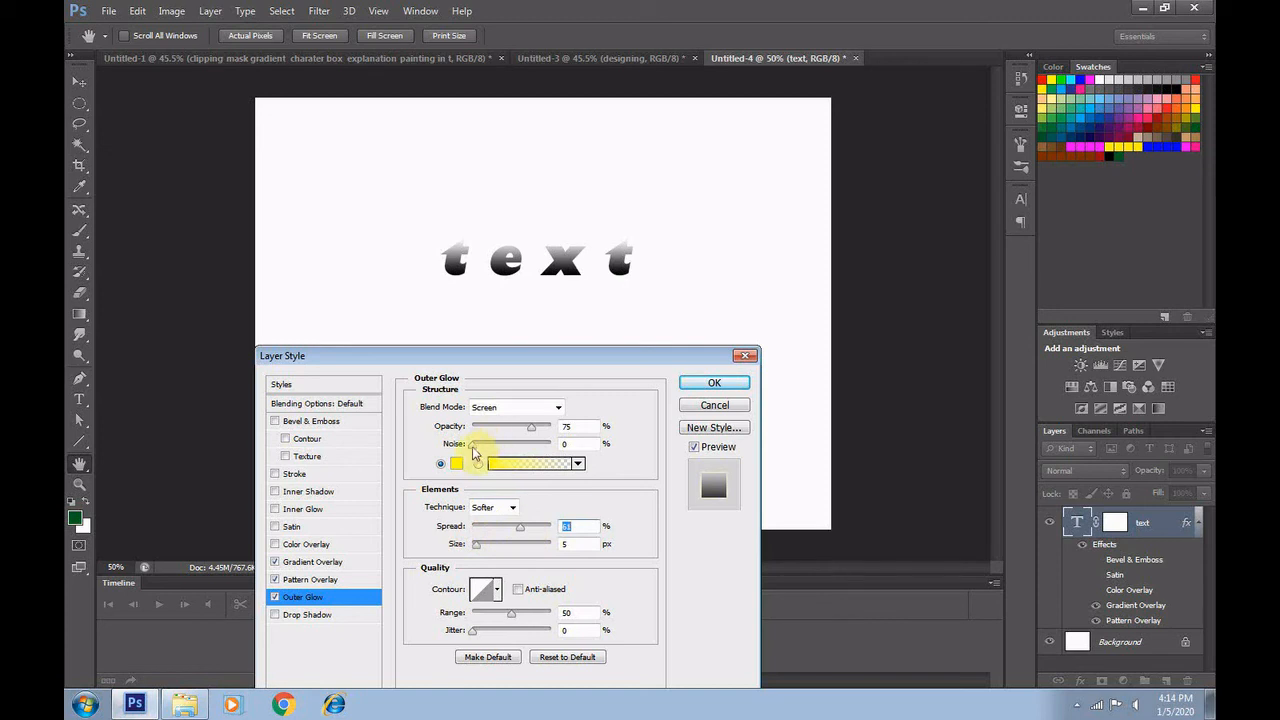
pyautogui.moveTo(472, 446); pyautogui.dragTo(498, 450)
pyautogui.click(726, 387)
# Hide the text's Gradient Overlay and Pattern Overlay, and fill the Background layer with the dark green foreground colour
pyautogui.click(1095, 605)
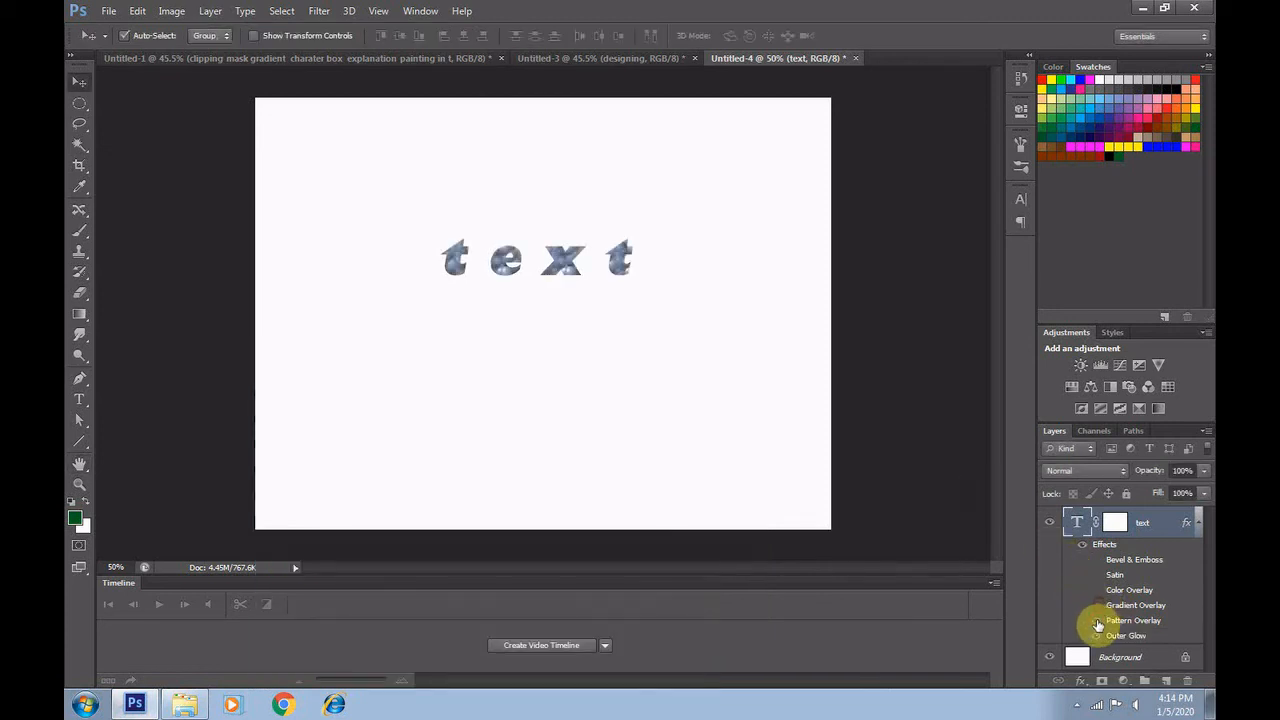
pyautogui.click(1095, 620)
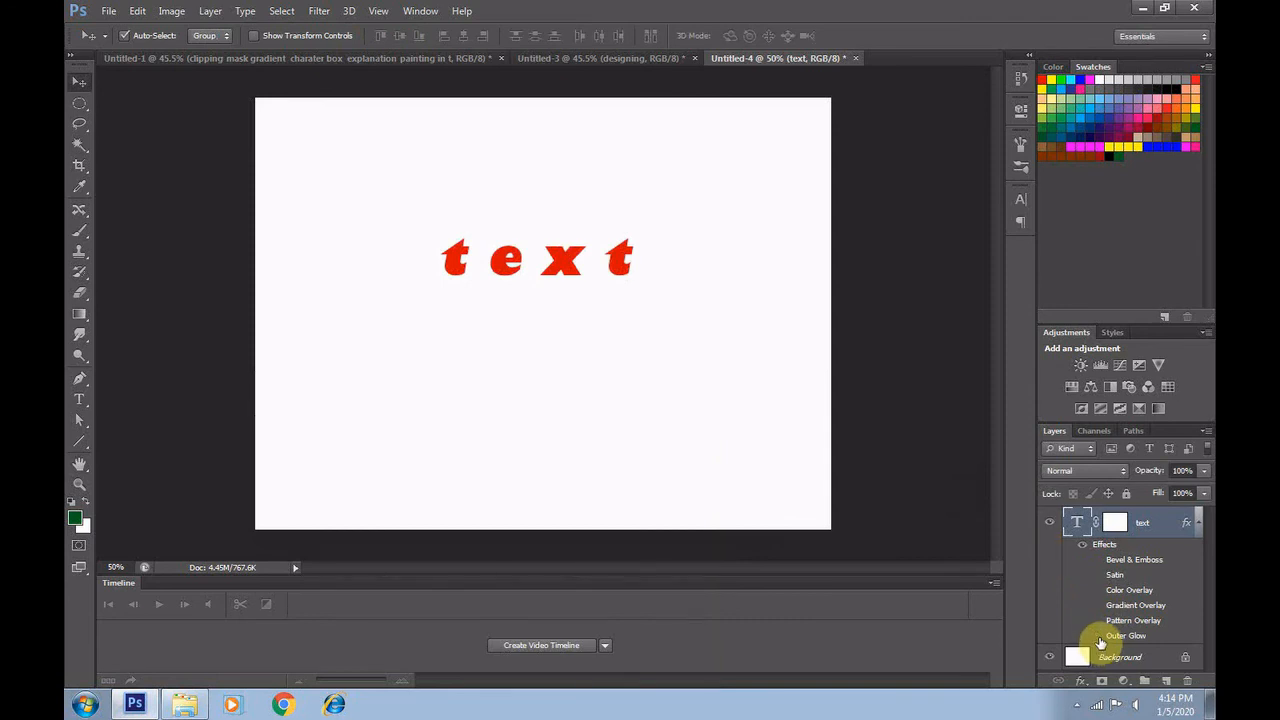
pyautogui.click(1093, 658)
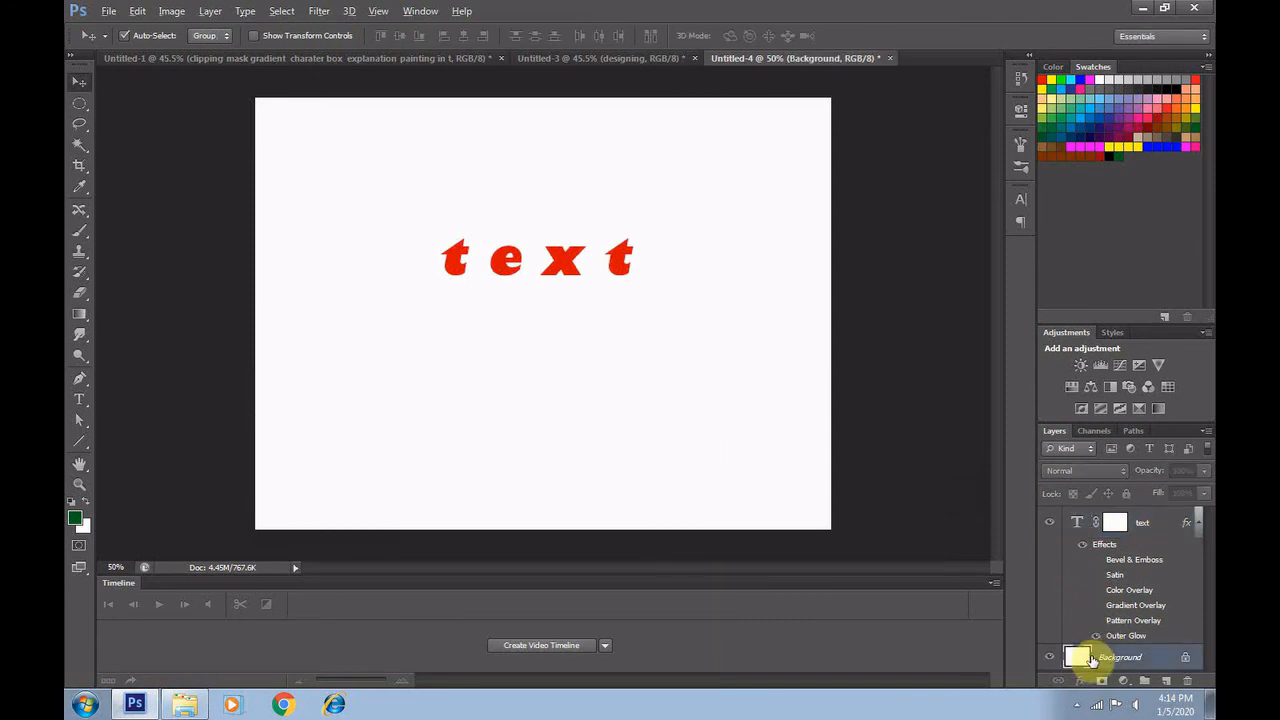
pyautogui.hotkey('alt', 'BackSpace')
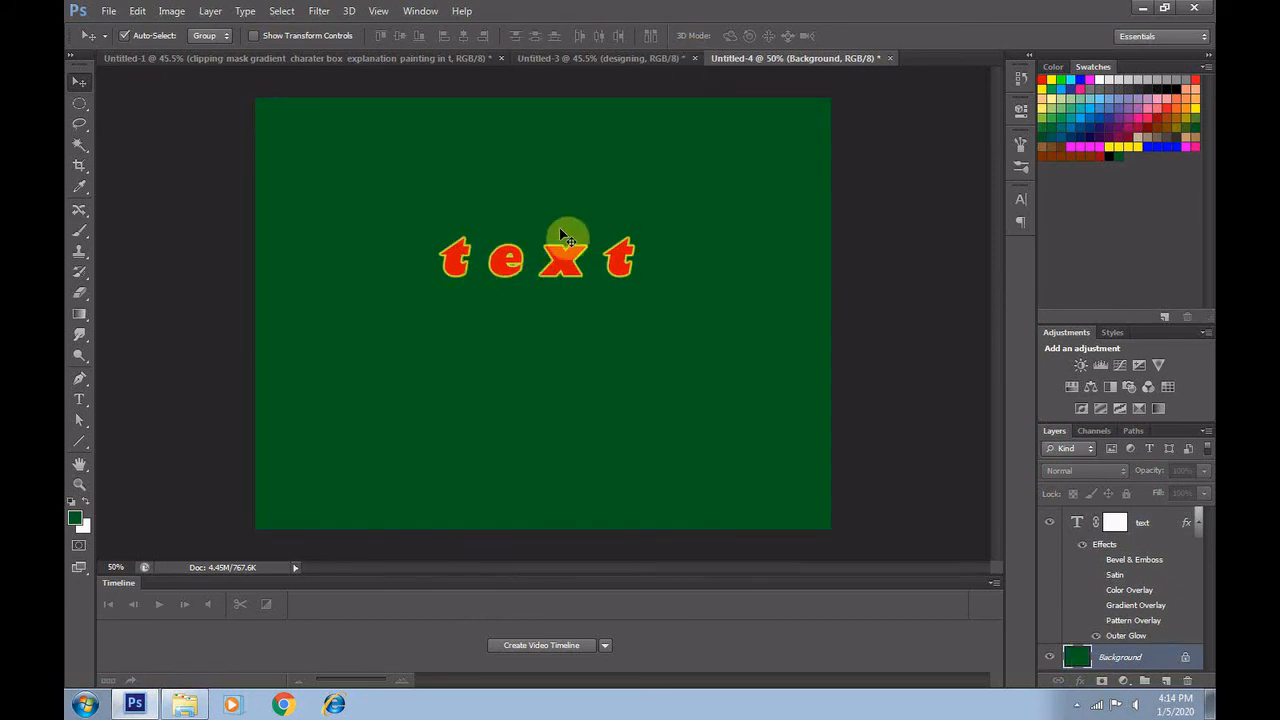
# Switch the text's Outer Glow off and on several times to compare the text with and without it
pyautogui.click(1097, 637)
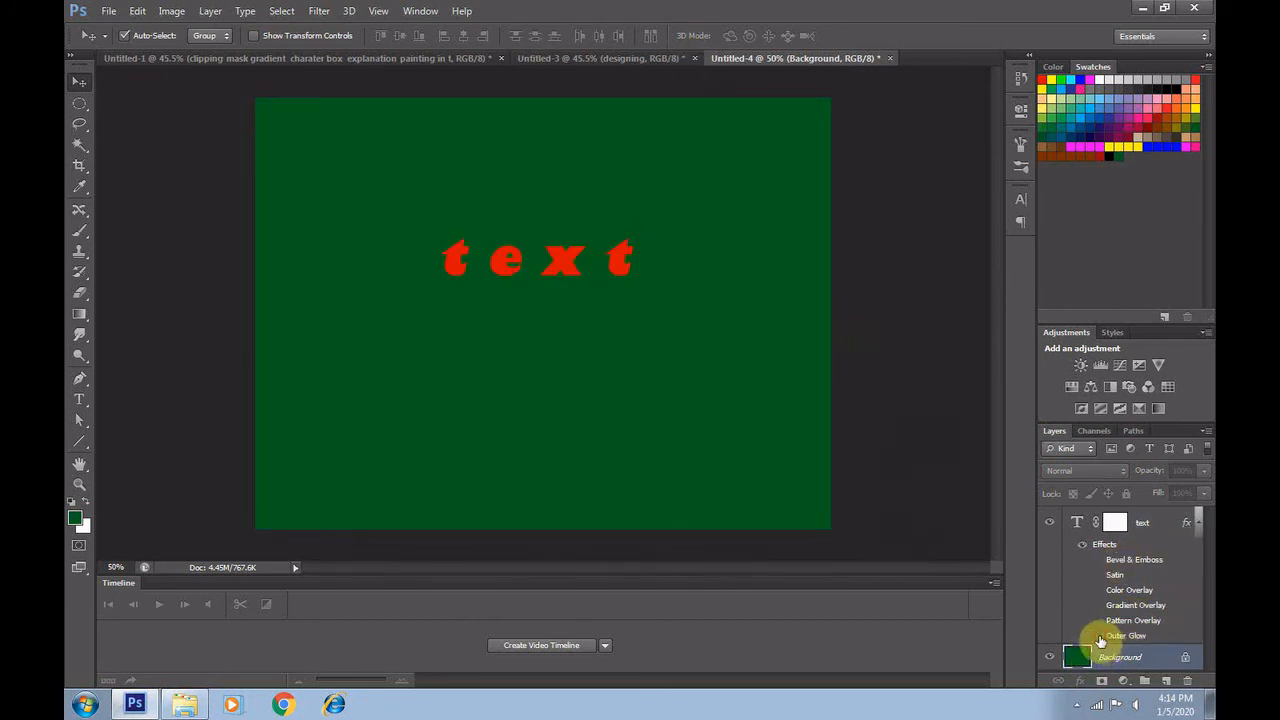
pyautogui.click(1099, 638)
pyautogui.click(1099, 640)
pyautogui.click(1099, 640)
pyautogui.click(1099, 639)
pyautogui.click(1099, 639)
# Try an Outer Glow size of 7 px, a duller yellow and different opacities including 100%, and discard the changes
pyautogui.doubleClick(1112, 638)
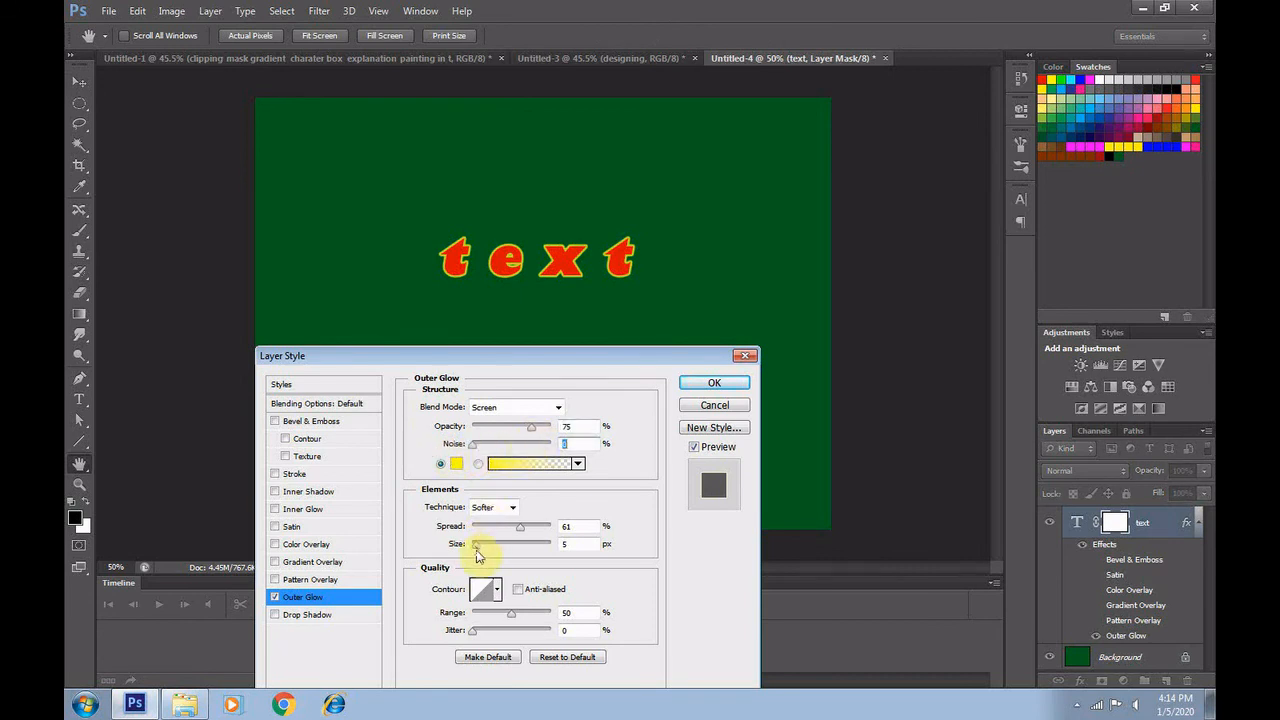
pyautogui.moveTo(477, 556)
pyautogui.mouseDown()
pyautogui.moveTo(503, 563)
pyautogui.moveTo(491, 571)
pyautogui.moveTo(477, 552)
pyautogui.mouseUp()
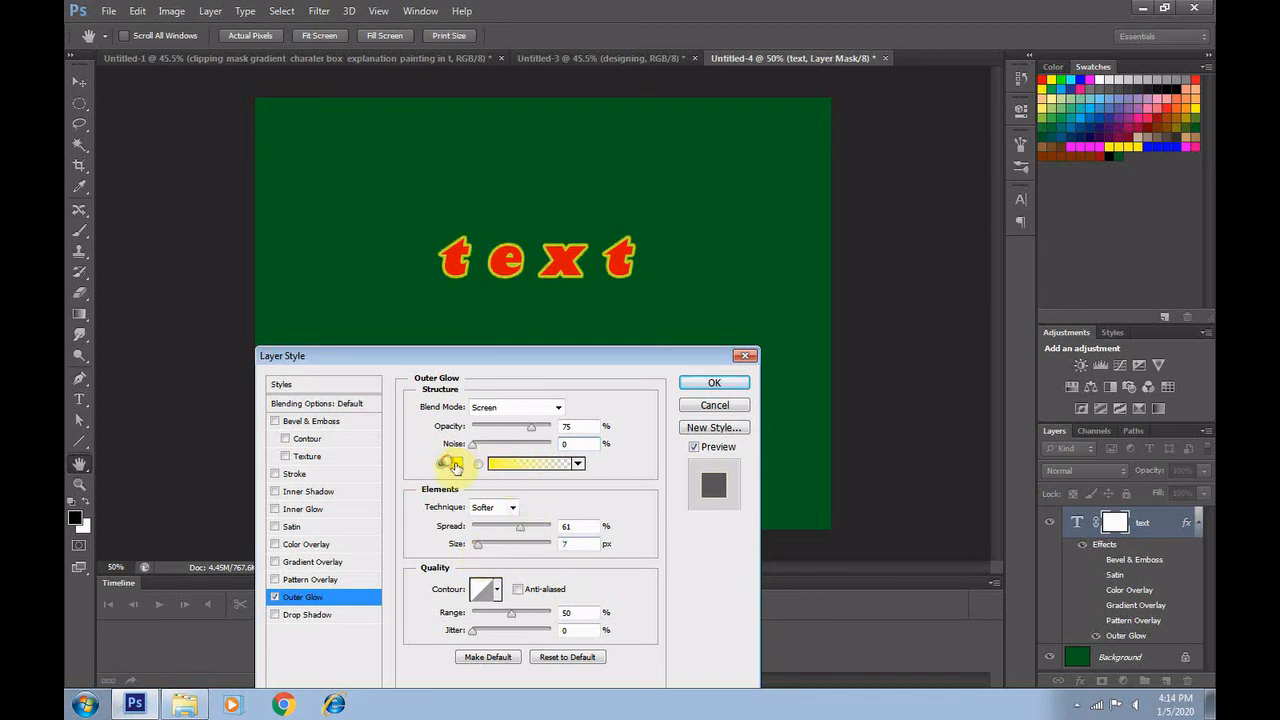
pyautogui.click(452, 464)
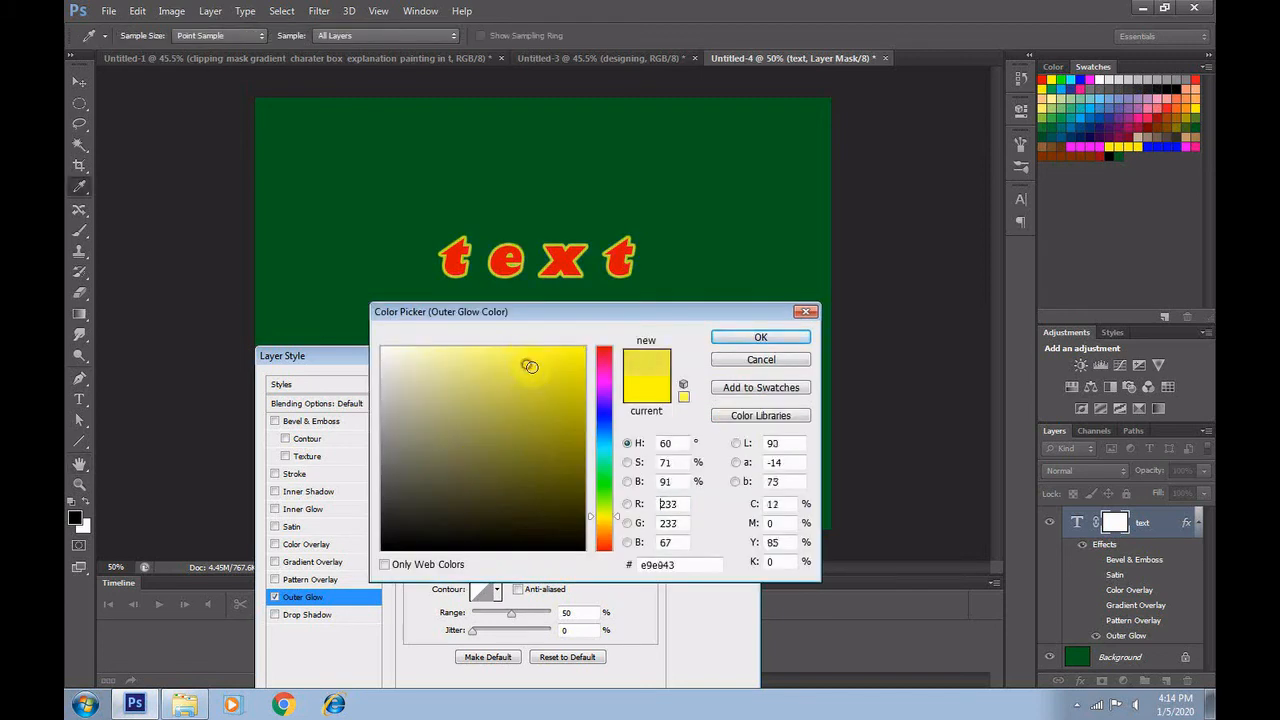
pyautogui.click(760, 339)
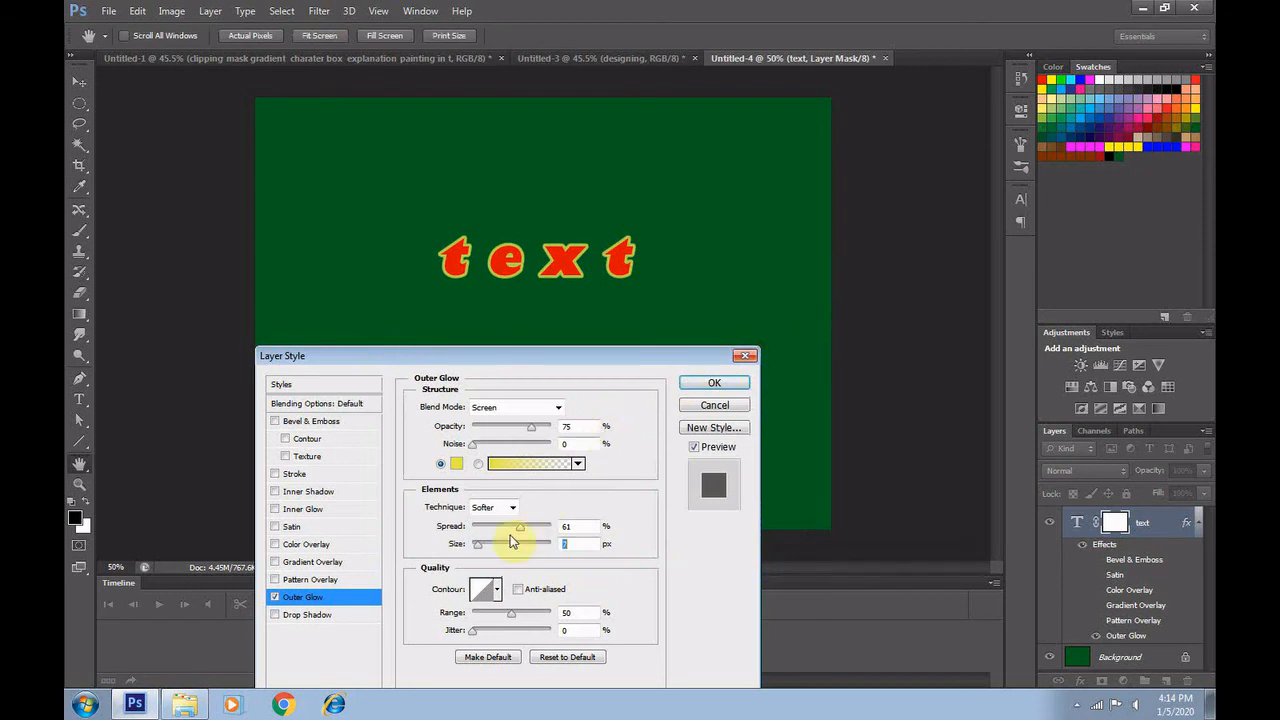
pyautogui.moveTo(521, 428); pyautogui.dragTo(552, 430)
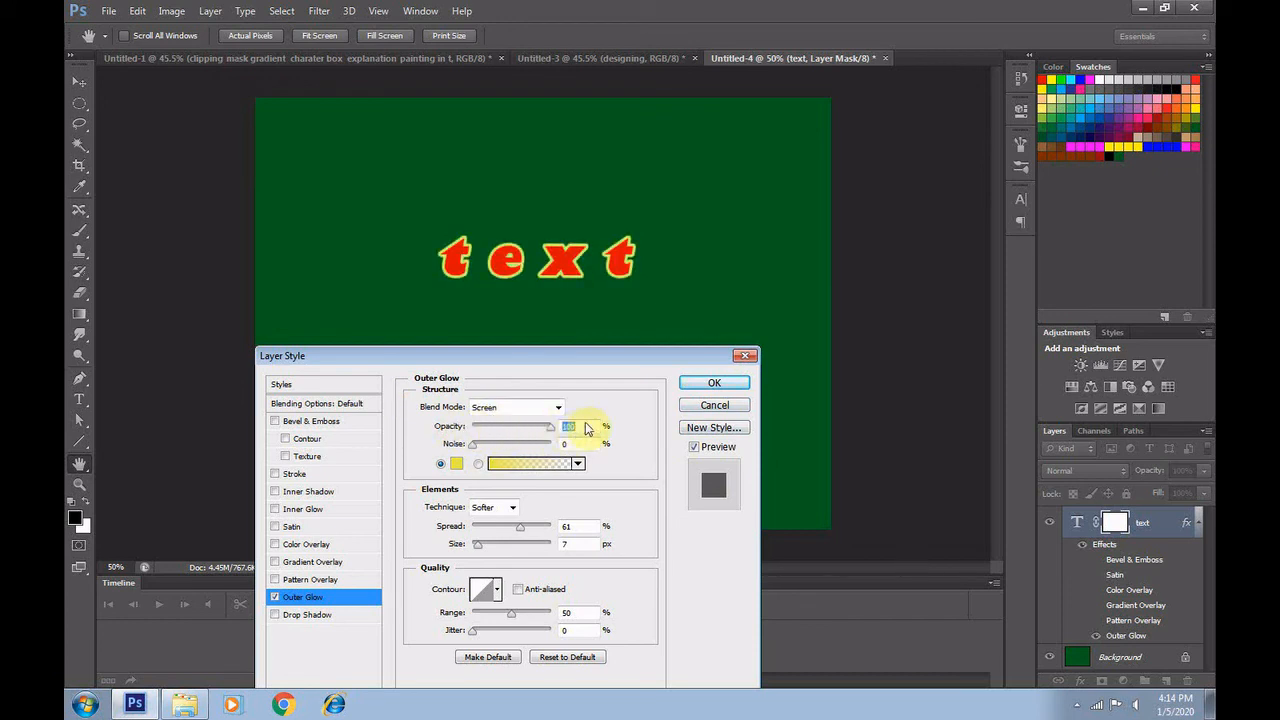
pyautogui.moveTo(550, 427); pyautogui.dragTo(504, 428)
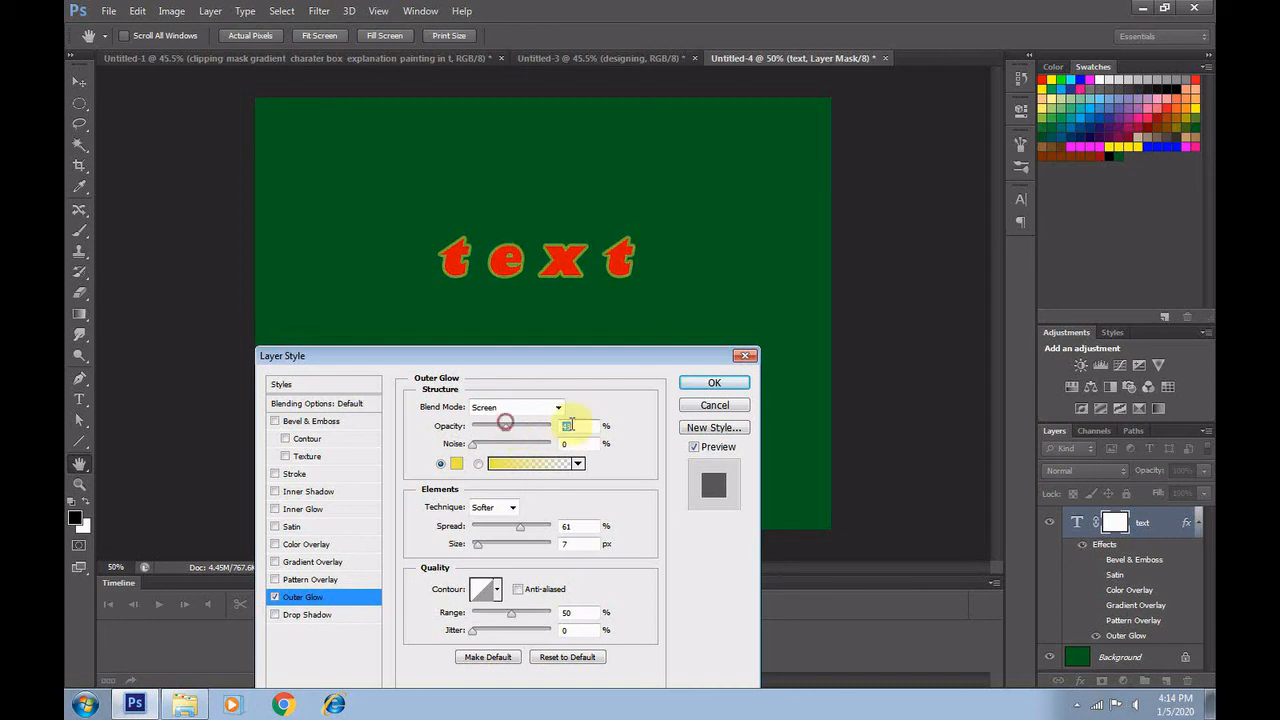
pyautogui.click(708, 408)
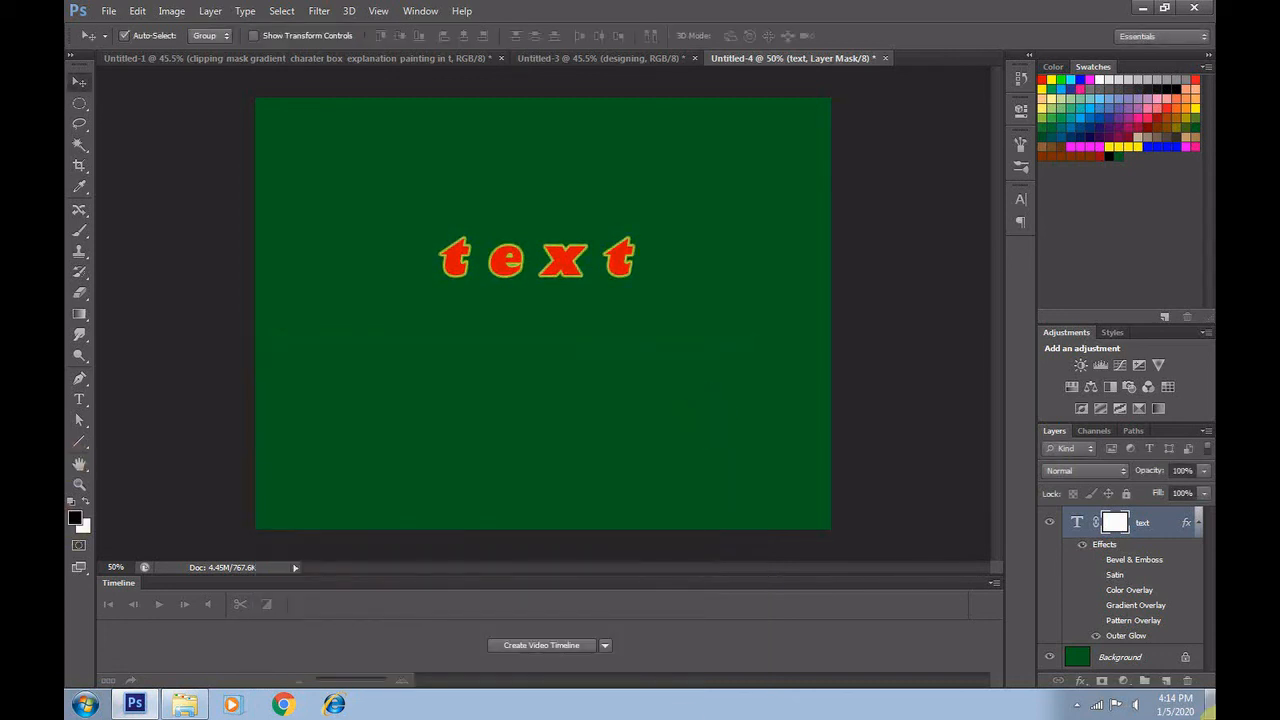
# Add a black Drop Shadow in Multiply mode to the text, increasing its distance so it falls clearly below the letters
pyautogui.click(1080, 680)
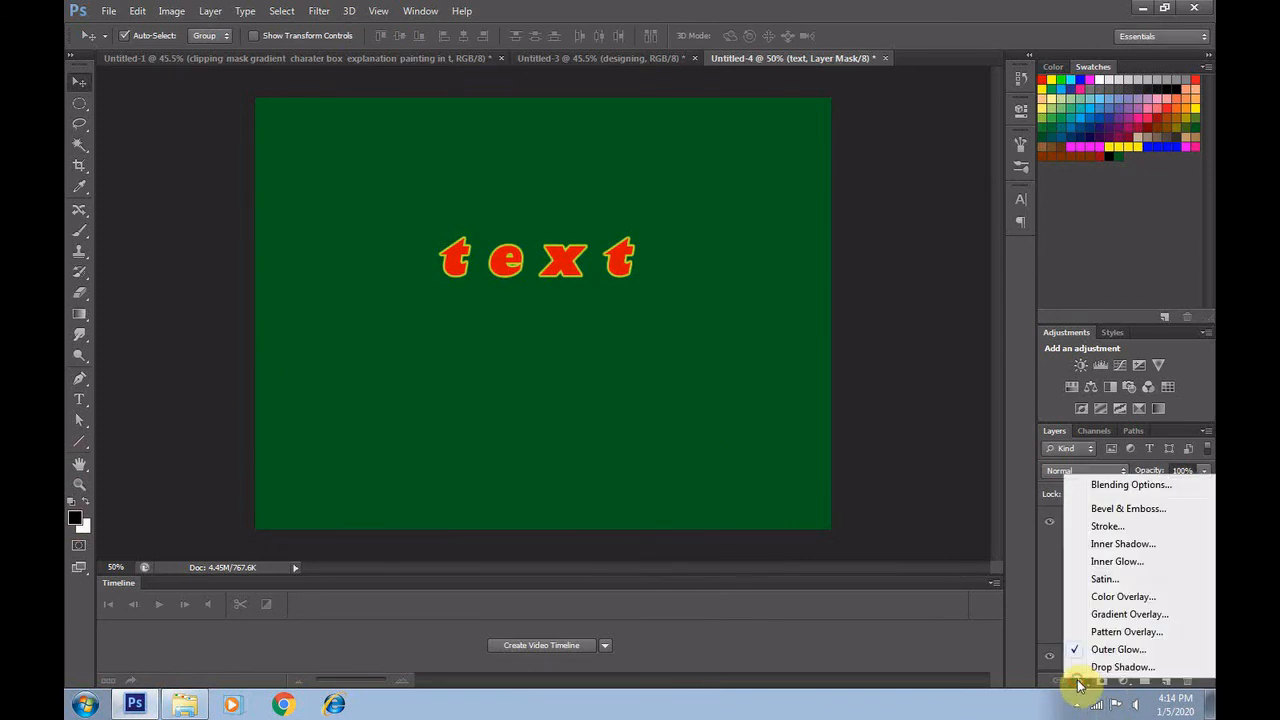
pyautogui.click(1121, 666)
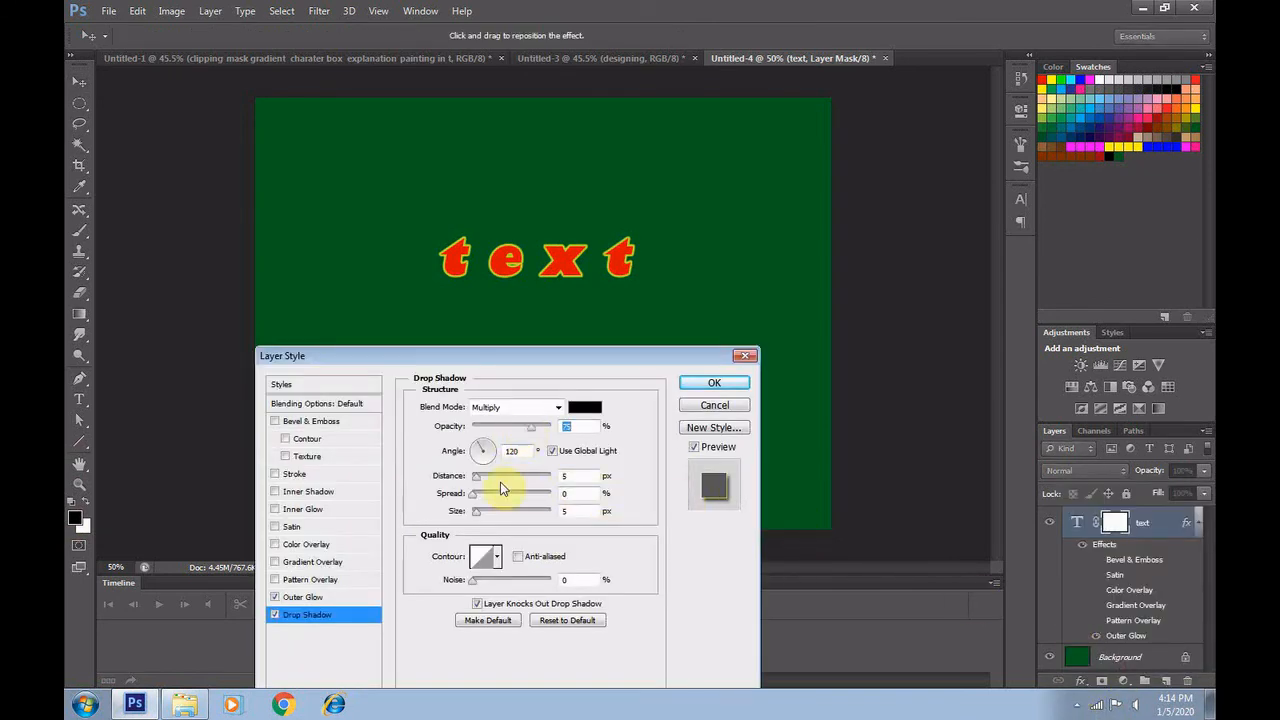
pyautogui.moveTo(474, 485); pyautogui.dragTo(502, 510)
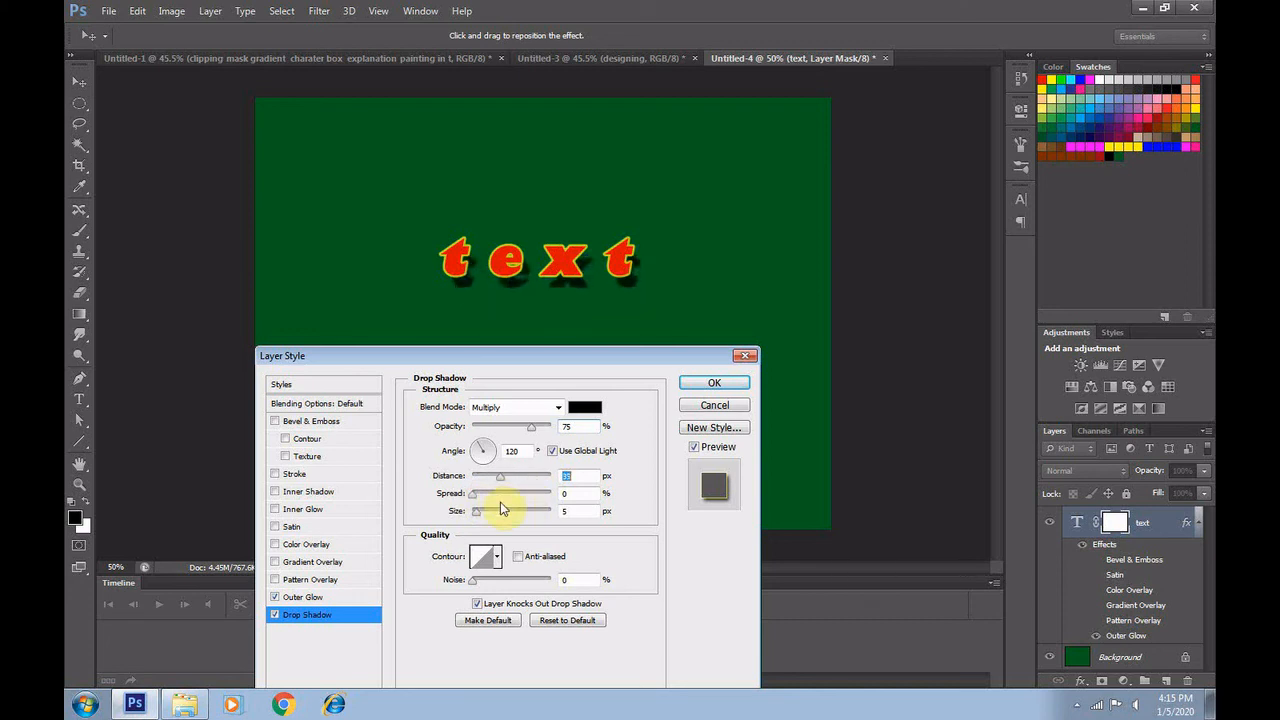
pyautogui.click(716, 383)
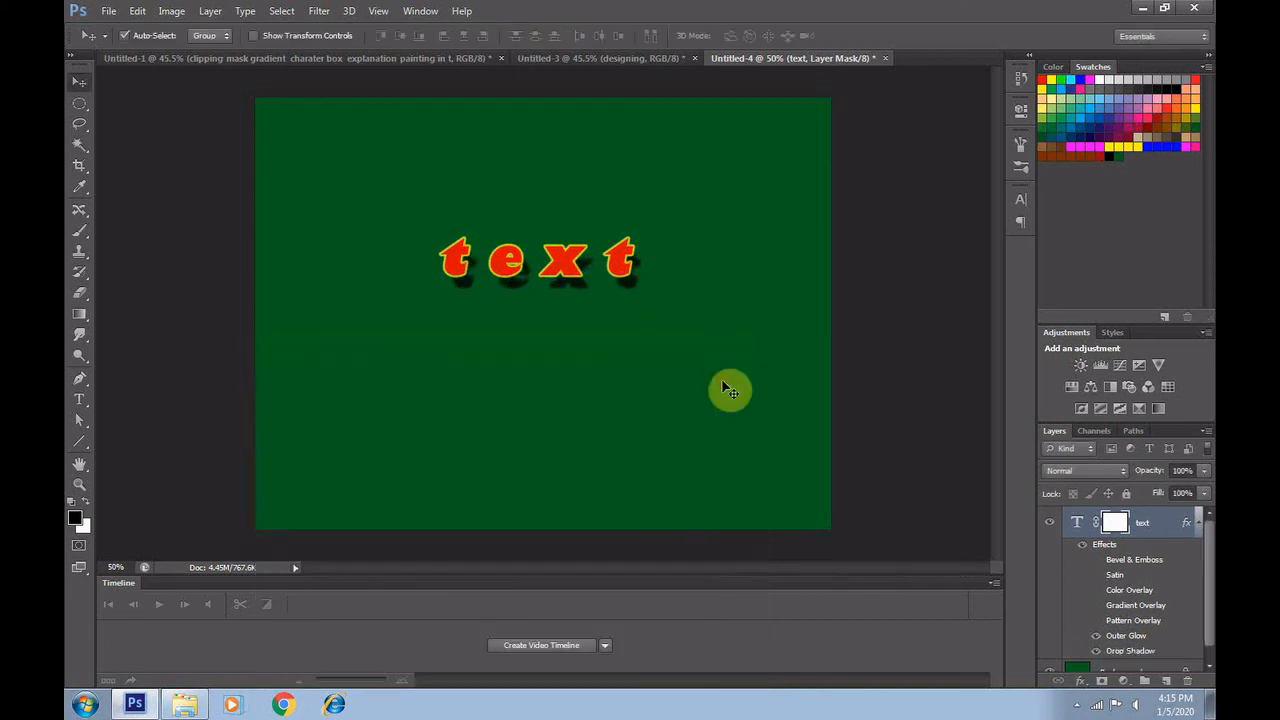
# Look over the text layer's effects, check the topic list in the Untitled-1 document and return to Untitled-4
pyautogui.scroll(-1, 1155, 620)
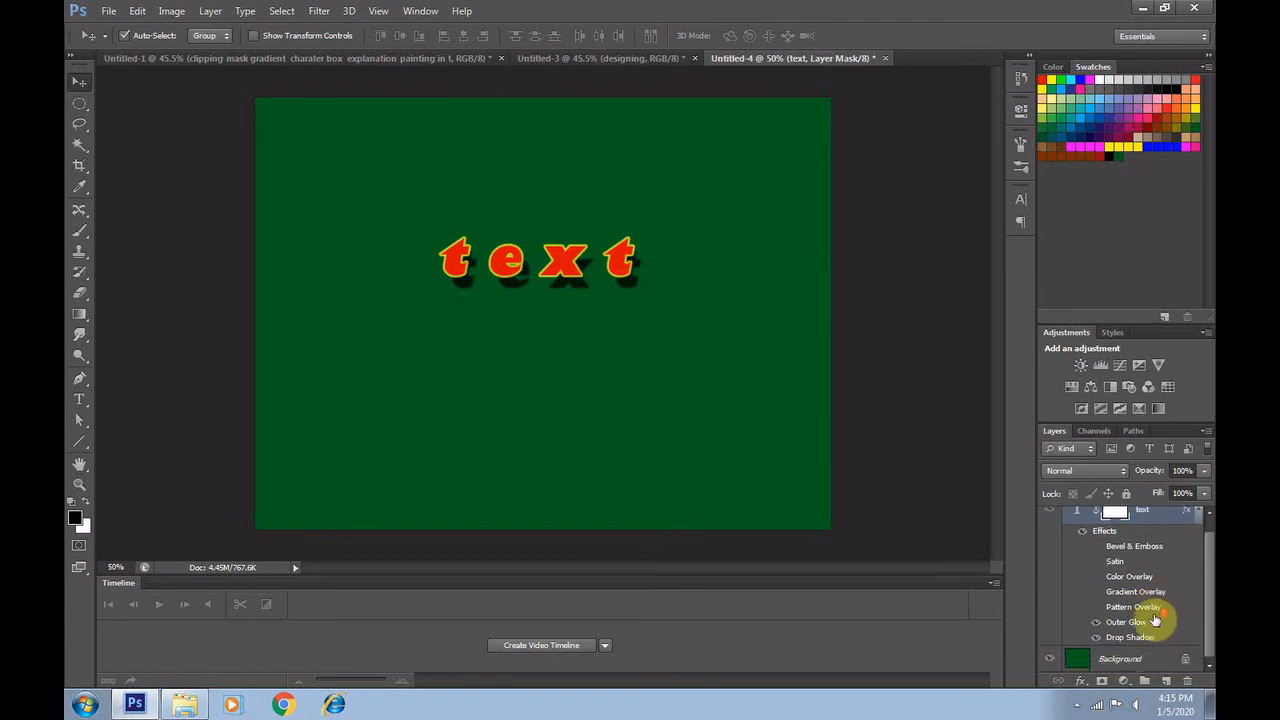
pyautogui.scroll(1, 1155, 620)
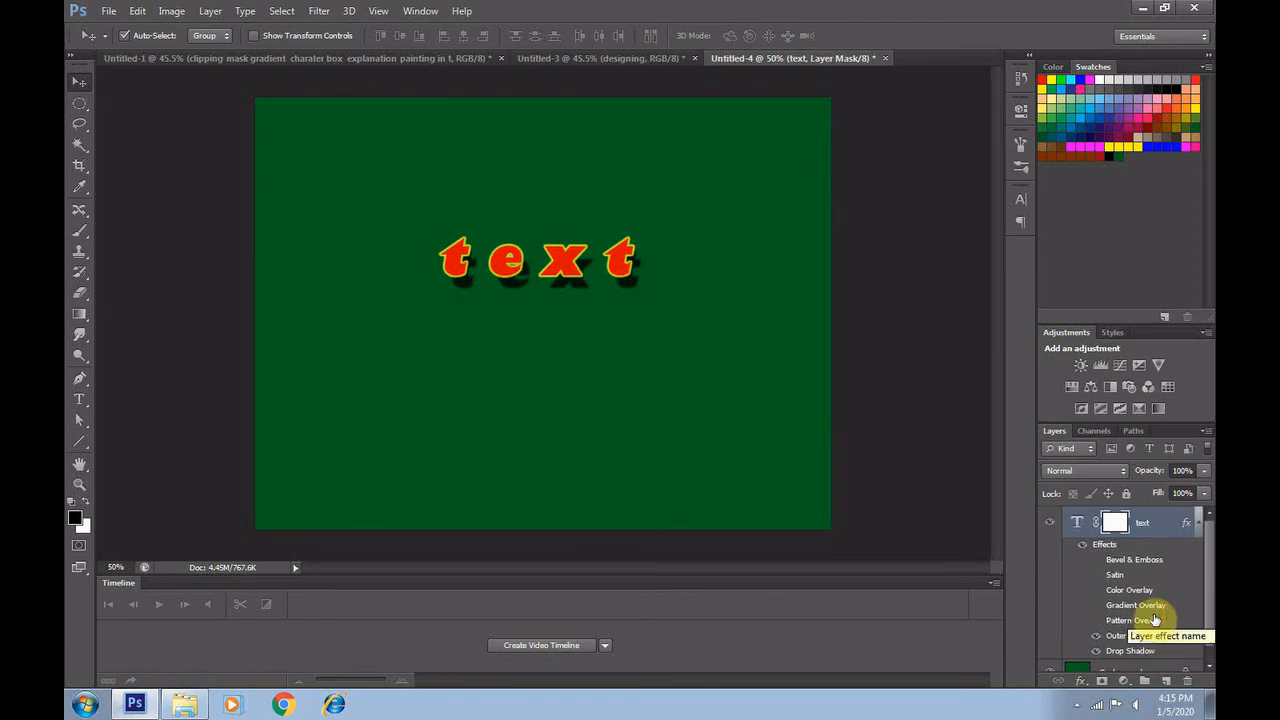
pyautogui.click(185, 60)
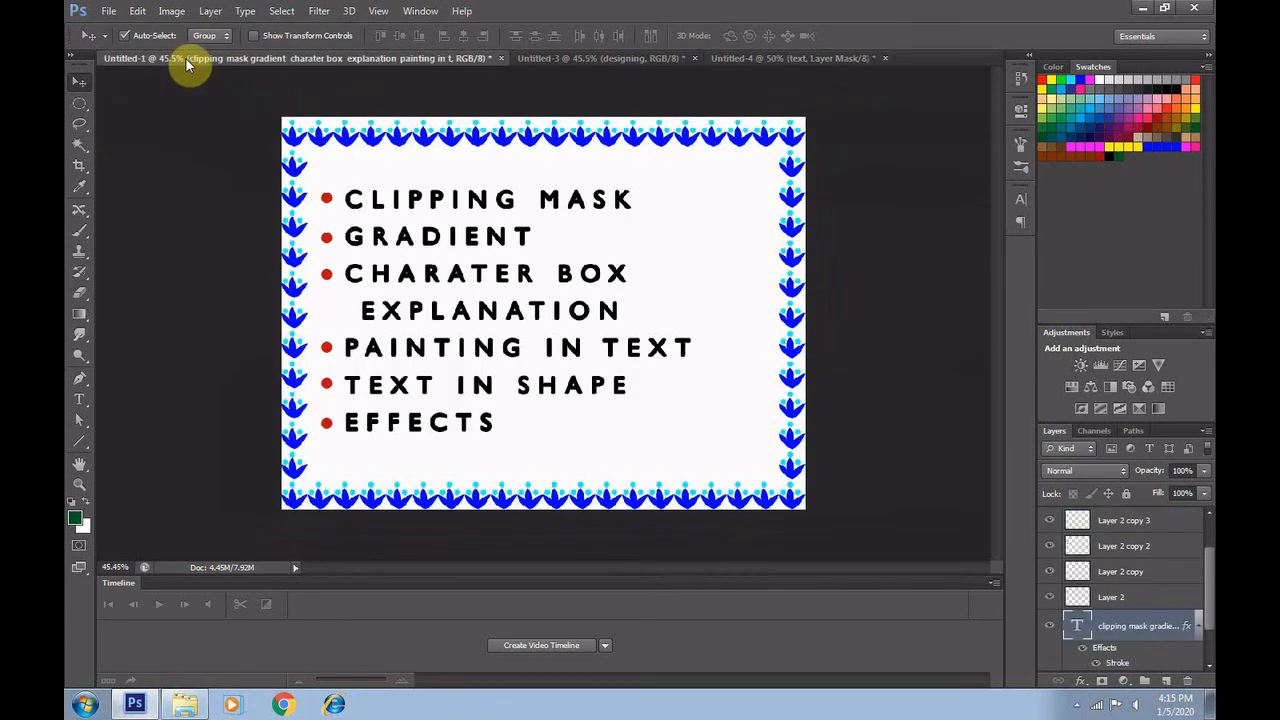
pyautogui.click(779, 60)
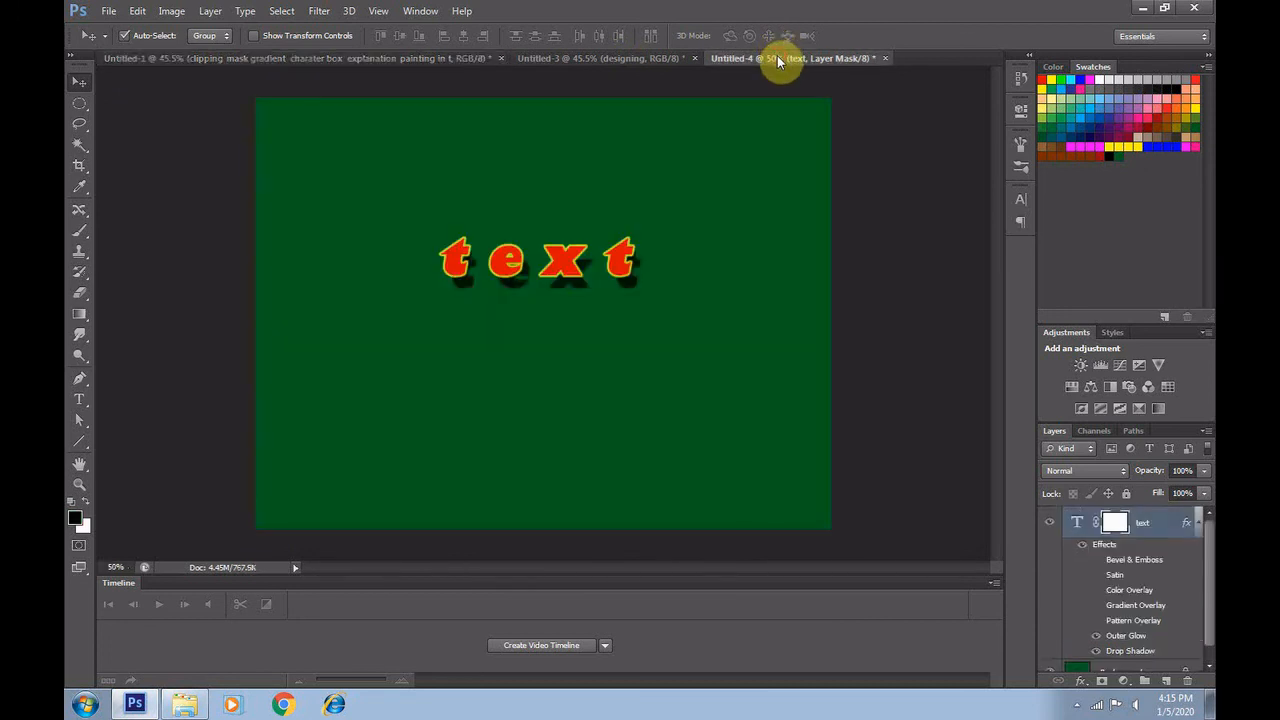